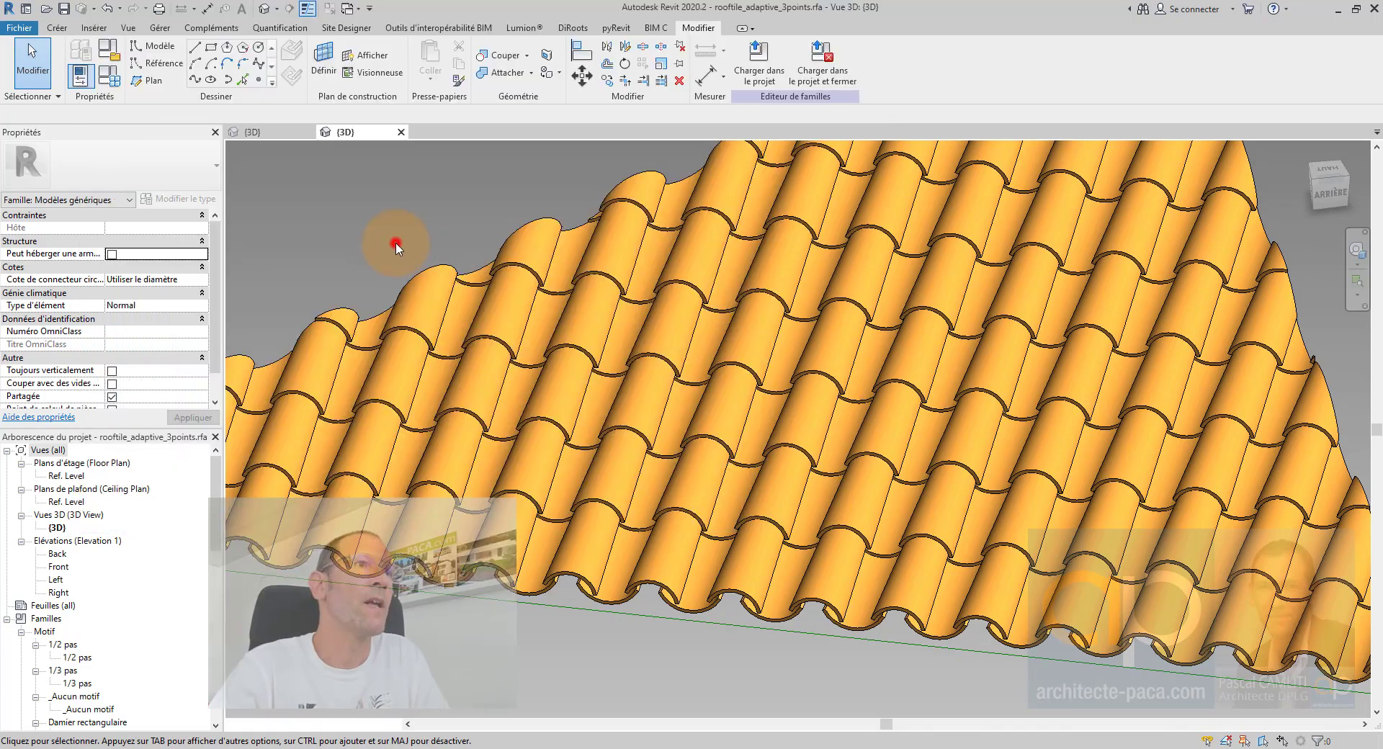
pyautogui.click(397, 245)
pyautogui.keyDown('shift'); pyautogui.moveTo(389, 268); pyautogui.dragTo(903, 368, button='middle'); pyautogui.keyUp('shift')
pyautogui.scroll(-5, 412, 230)
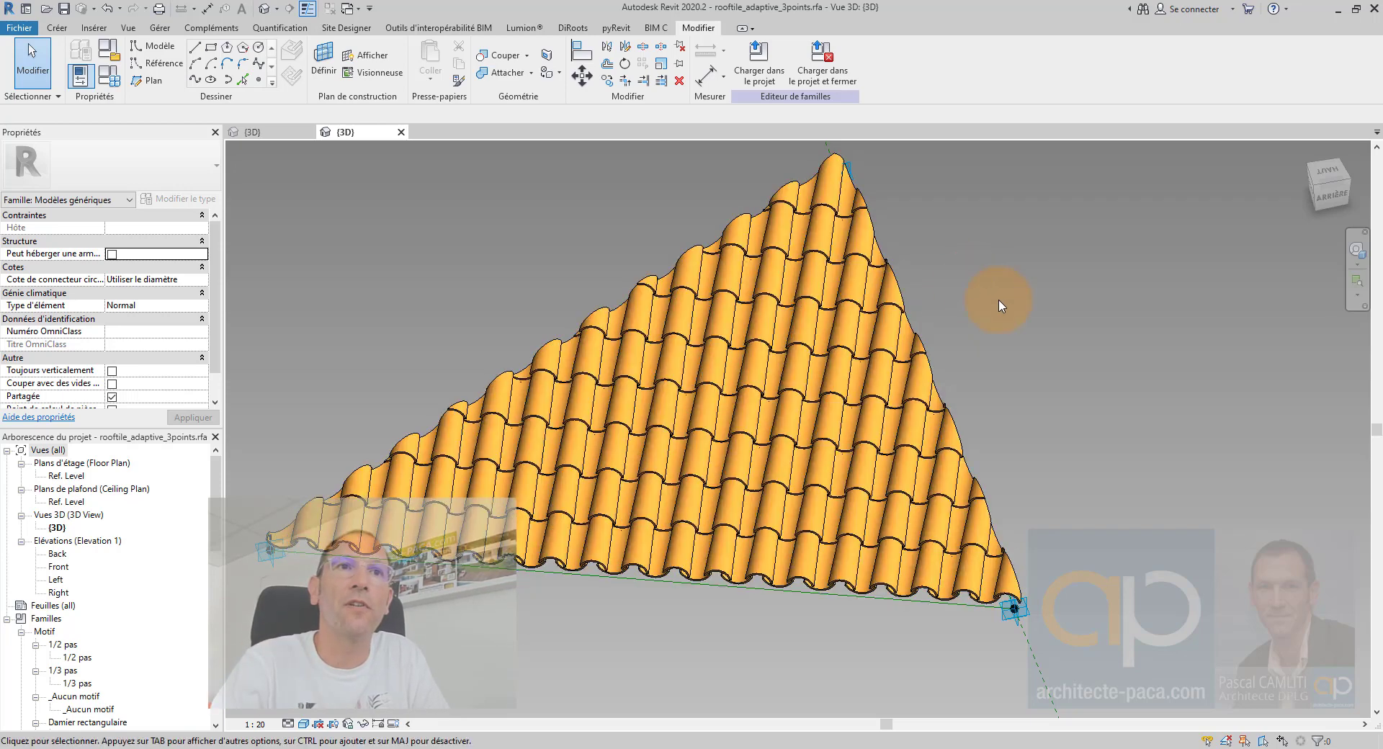
# Switch to the Tuile_canal-V2 family and examine the canal tile, its reference point and the surrounding adaptive points from several angles
pyautogui.click(267, 134)
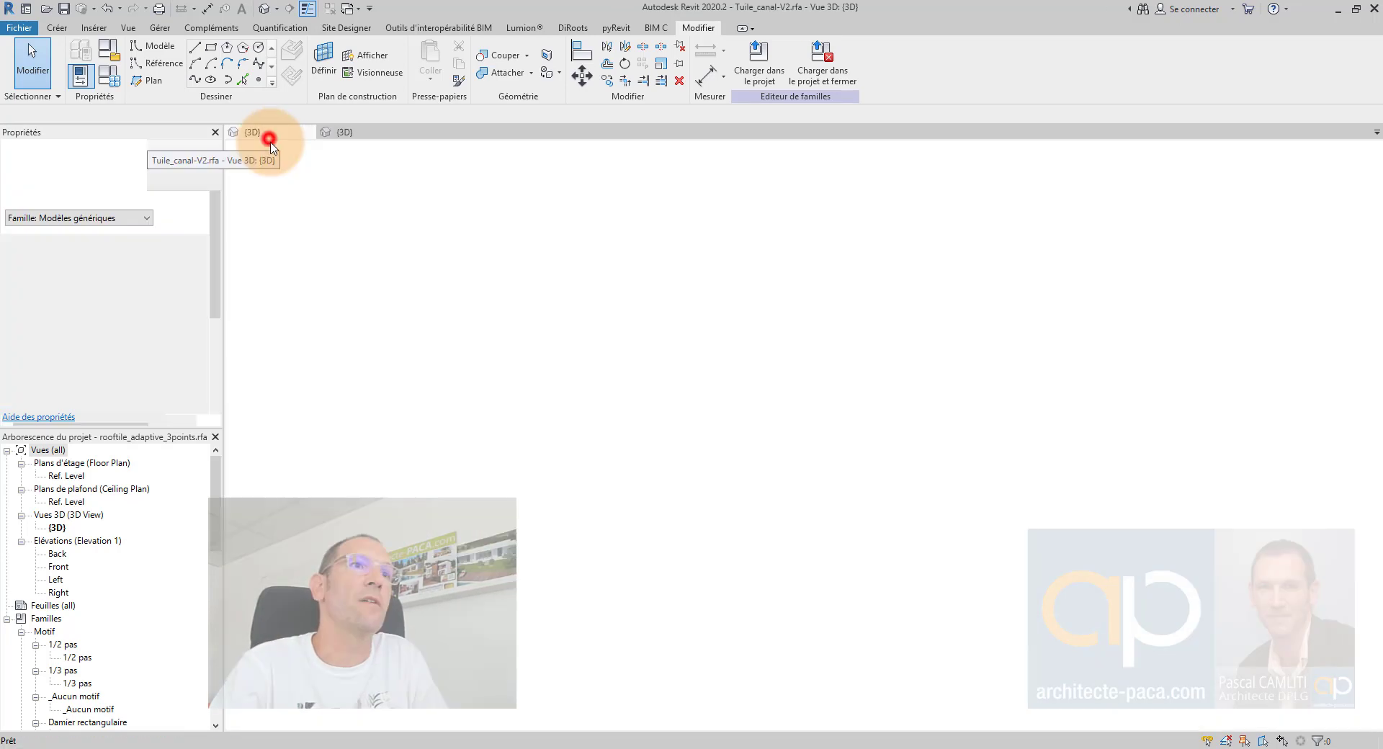
pyautogui.click(793, 452)
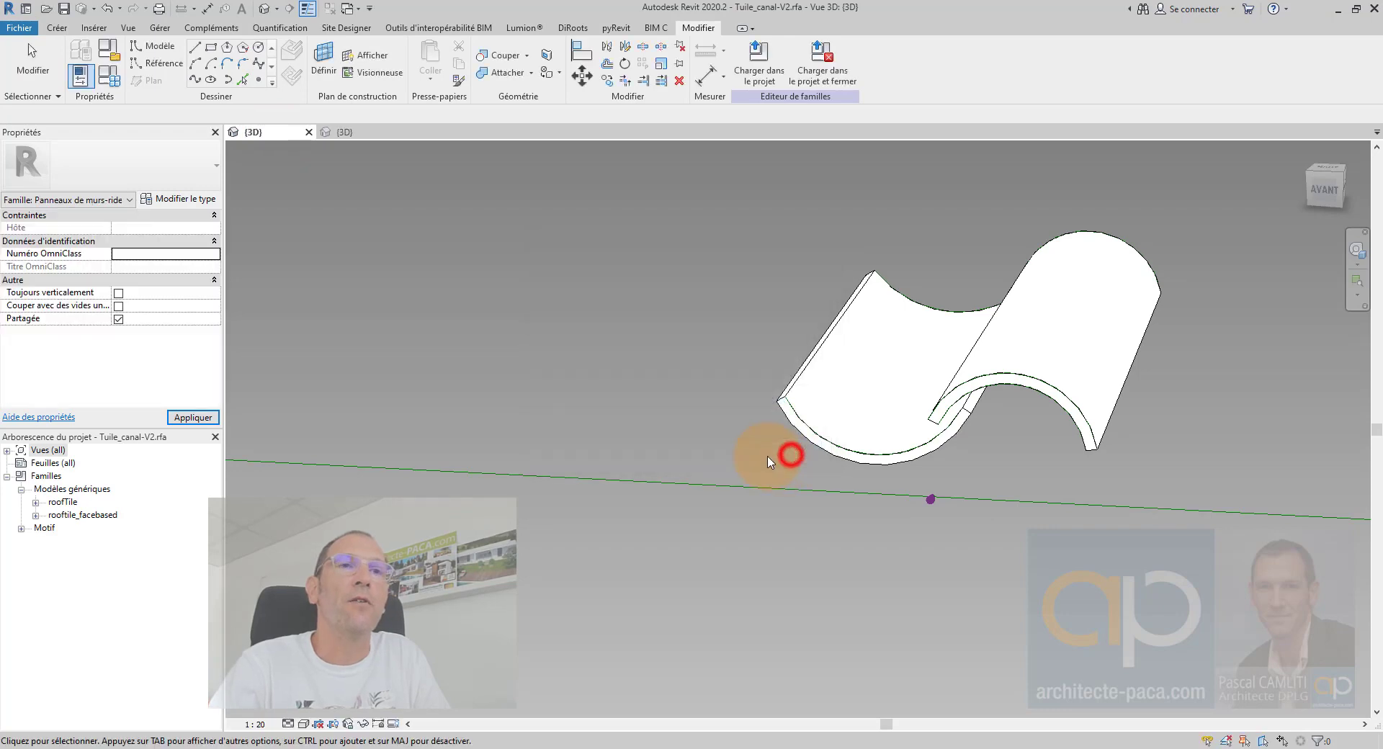
pyautogui.keyDown('shift'); pyautogui.moveTo(787, 454); pyautogui.dragTo(719, 503, button='middle'); pyautogui.keyUp('shift')
pyautogui.scroll(-5, 703, 482)
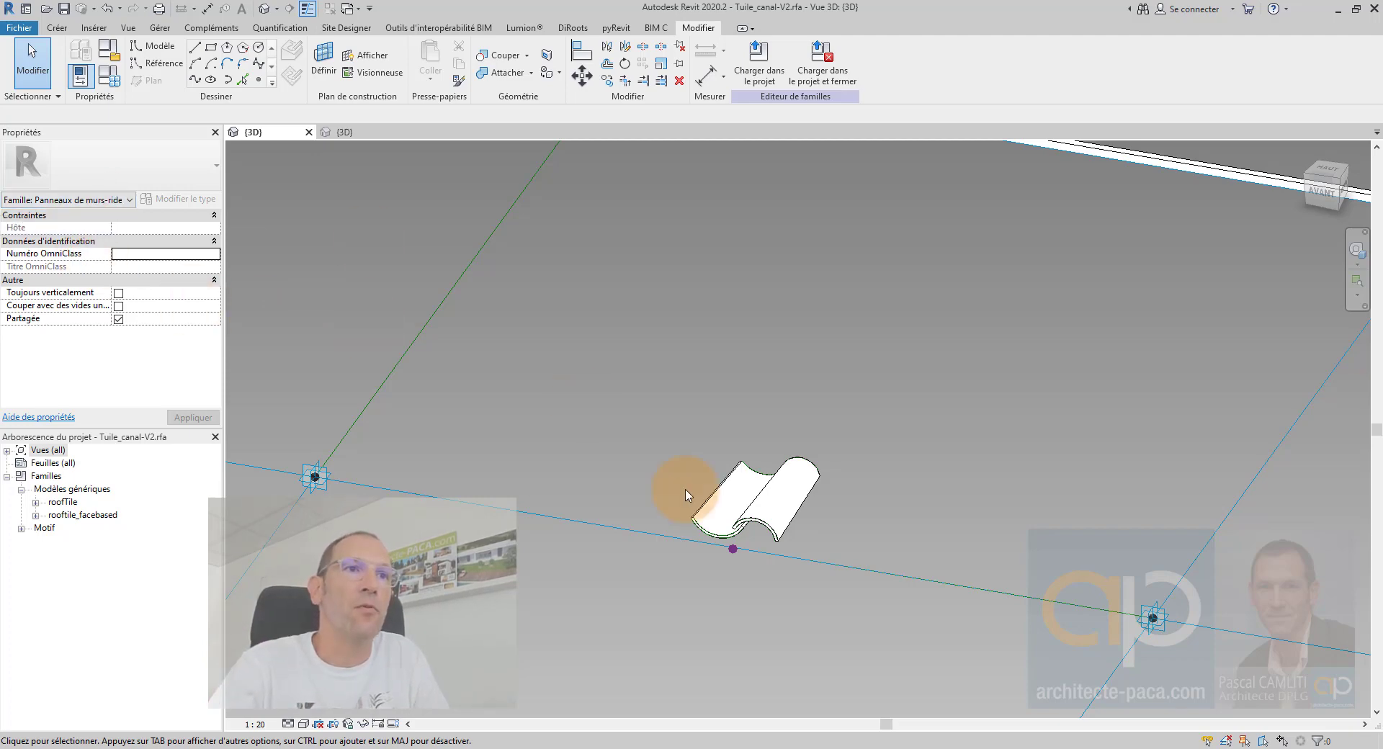
pyautogui.scroll(3, 688, 490)
pyautogui.click(711, 496)
pyautogui.keyDown('shift'); pyautogui.moveTo(712, 493); pyautogui.dragTo(843, 532, button='middle'); pyautogui.keyUp('shift')
pyautogui.click(997, 525)
pyautogui.keyDown('shift'); pyautogui.moveTo(998, 525); pyautogui.dragTo(1044, 531, button='middle'); pyautogui.keyUp('shift')
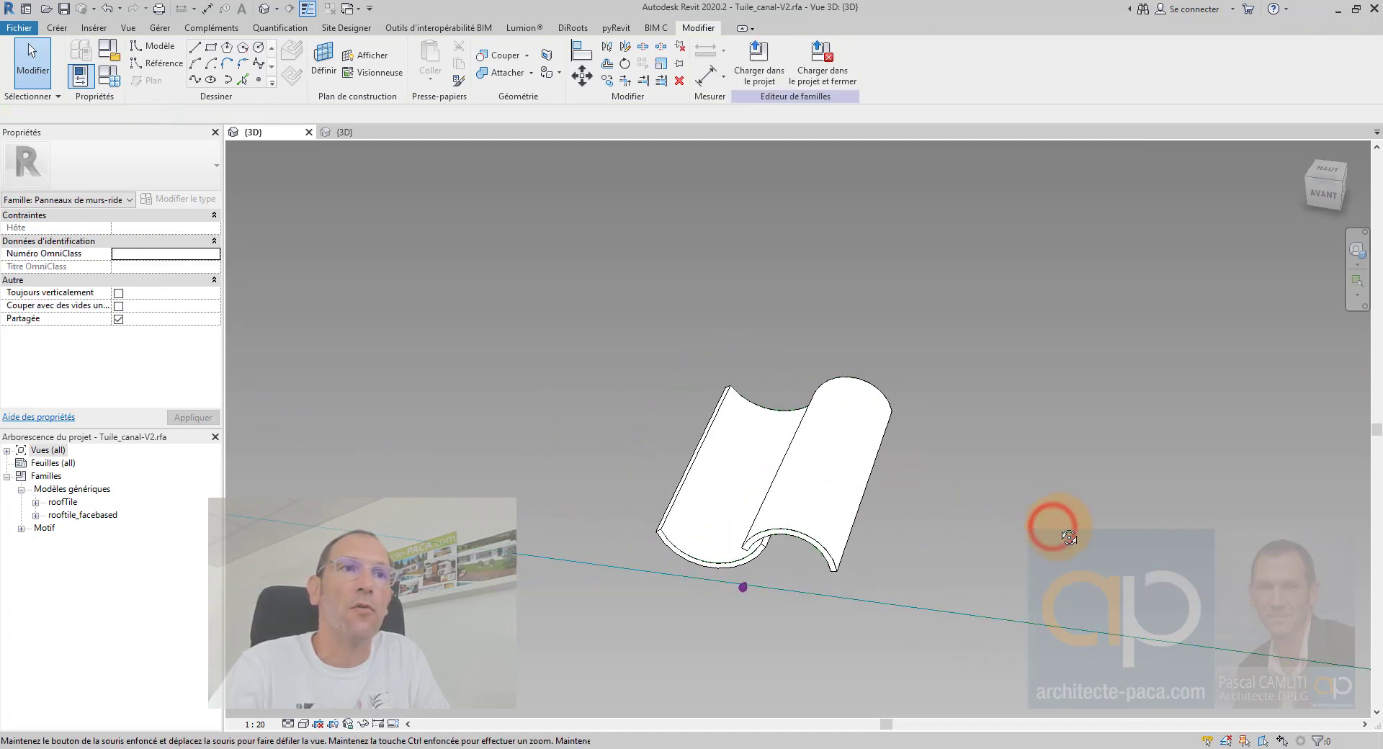
pyautogui.moveTo(960, 494); pyautogui.dragTo(849, 528, button='middle')
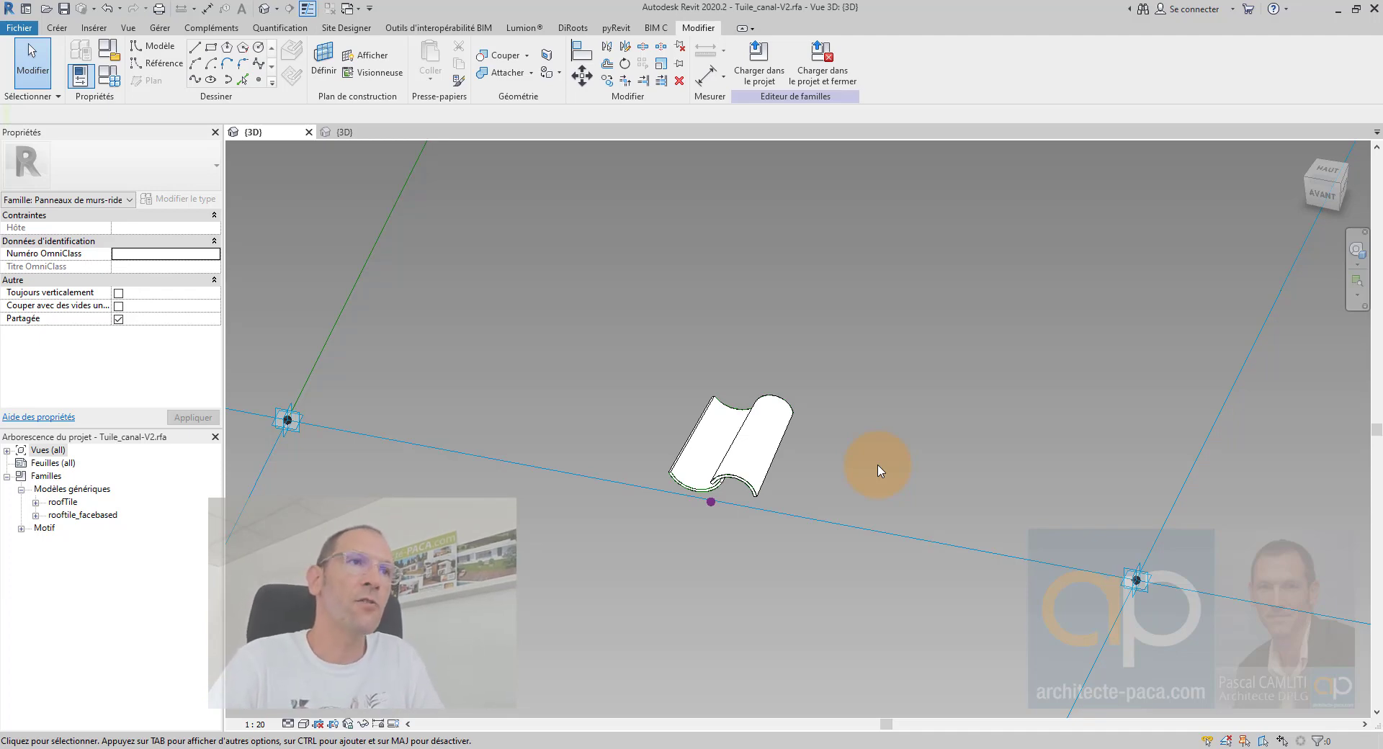
pyautogui.moveTo(644, 412)
pyautogui.keyDown('shift'); pyautogui.mouseDown(button='middle')
pyautogui.moveTo(658, 333)
pyautogui.moveTo(629, 401)
pyautogui.mouseUp(button='middle'); pyautogui.keyUp('shift')
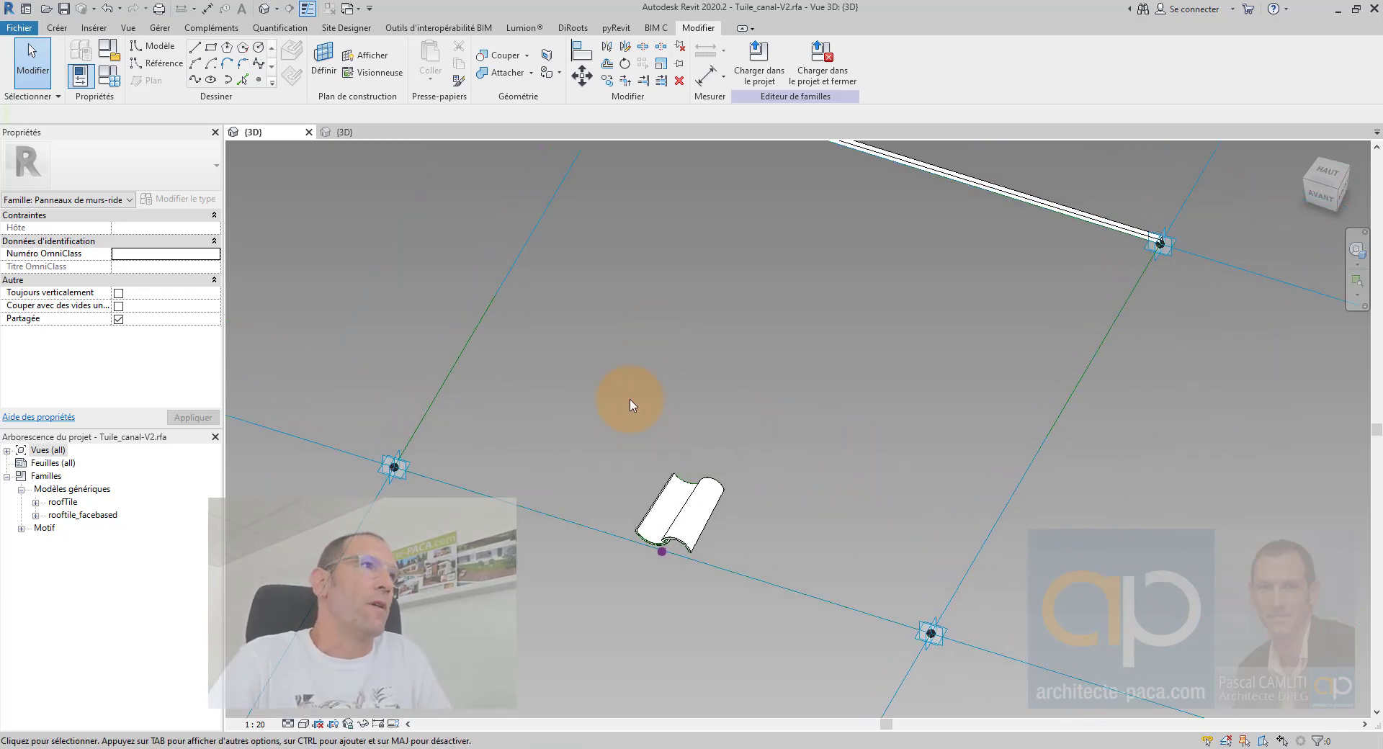
# Create a new family from the template "Modèle générique métrique (motif).rft"
pyautogui.click(24, 31)
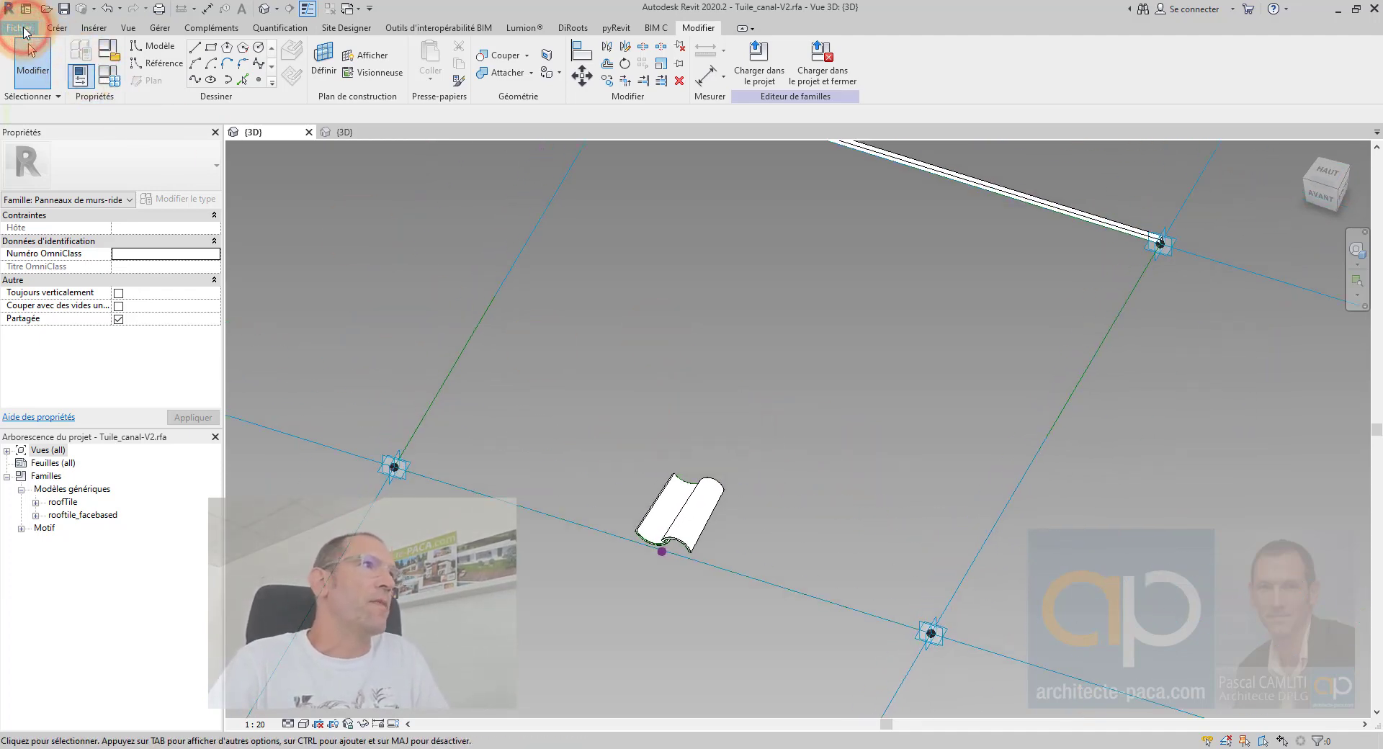
pyautogui.moveTo(97, 86)
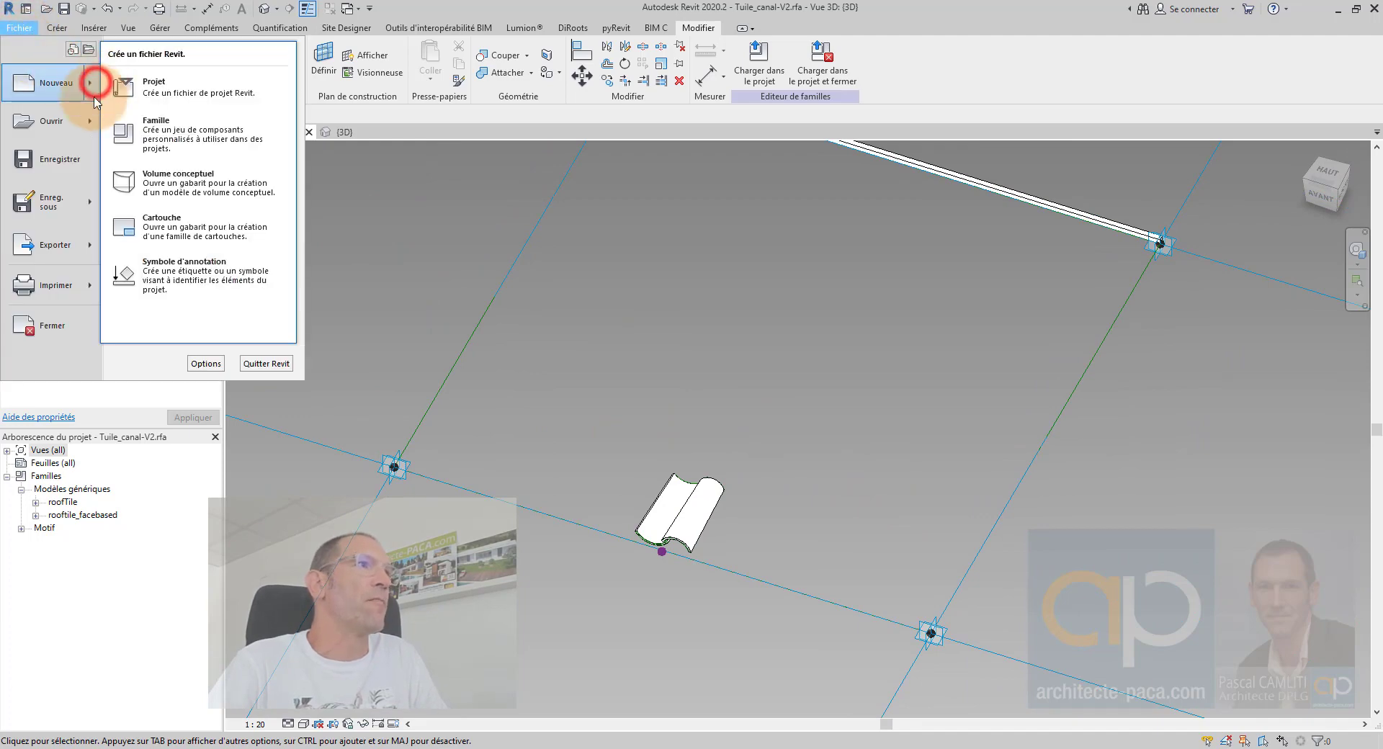
pyautogui.click(136, 117)
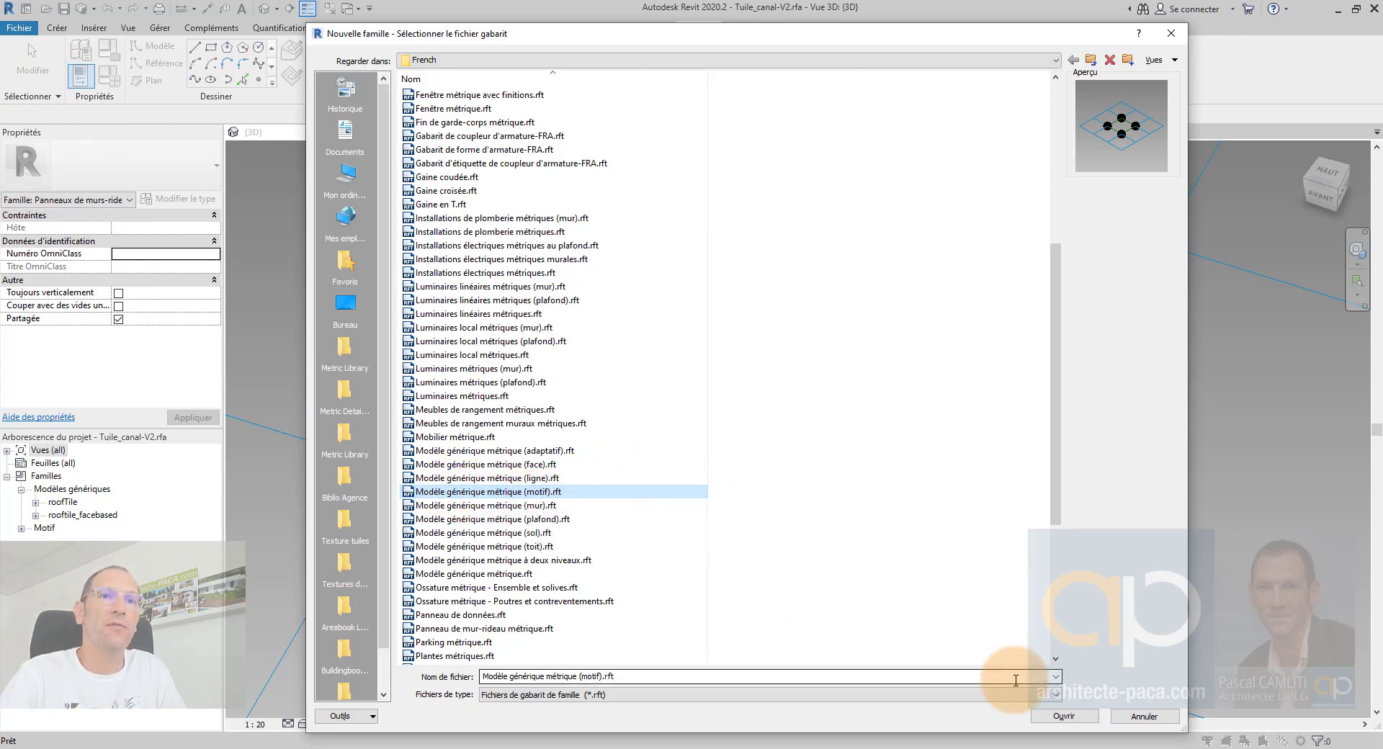
pyautogui.click(1064, 716)
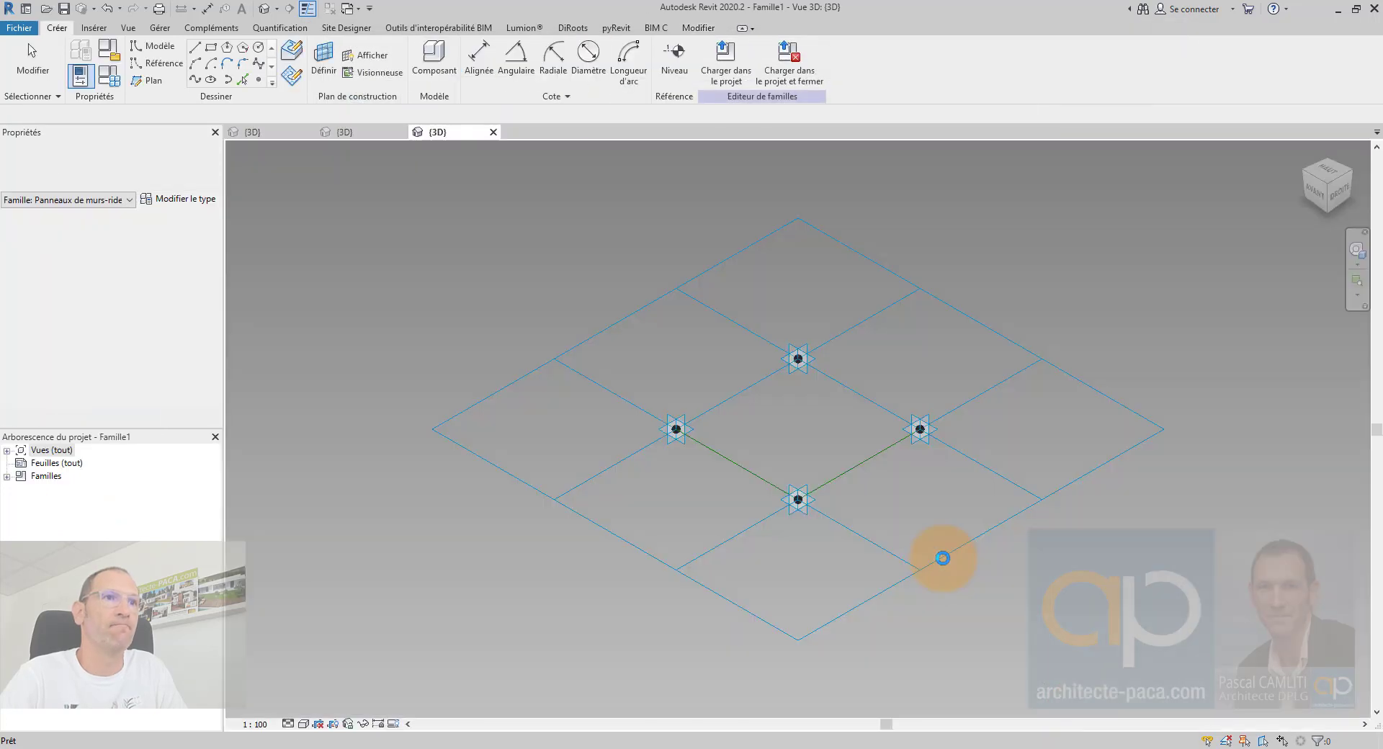
pyautogui.keyDown('shift'); pyautogui.moveTo(735, 494); pyautogui.dragTo(772, 484, button='middle'); pyautogui.keyUp('shift')
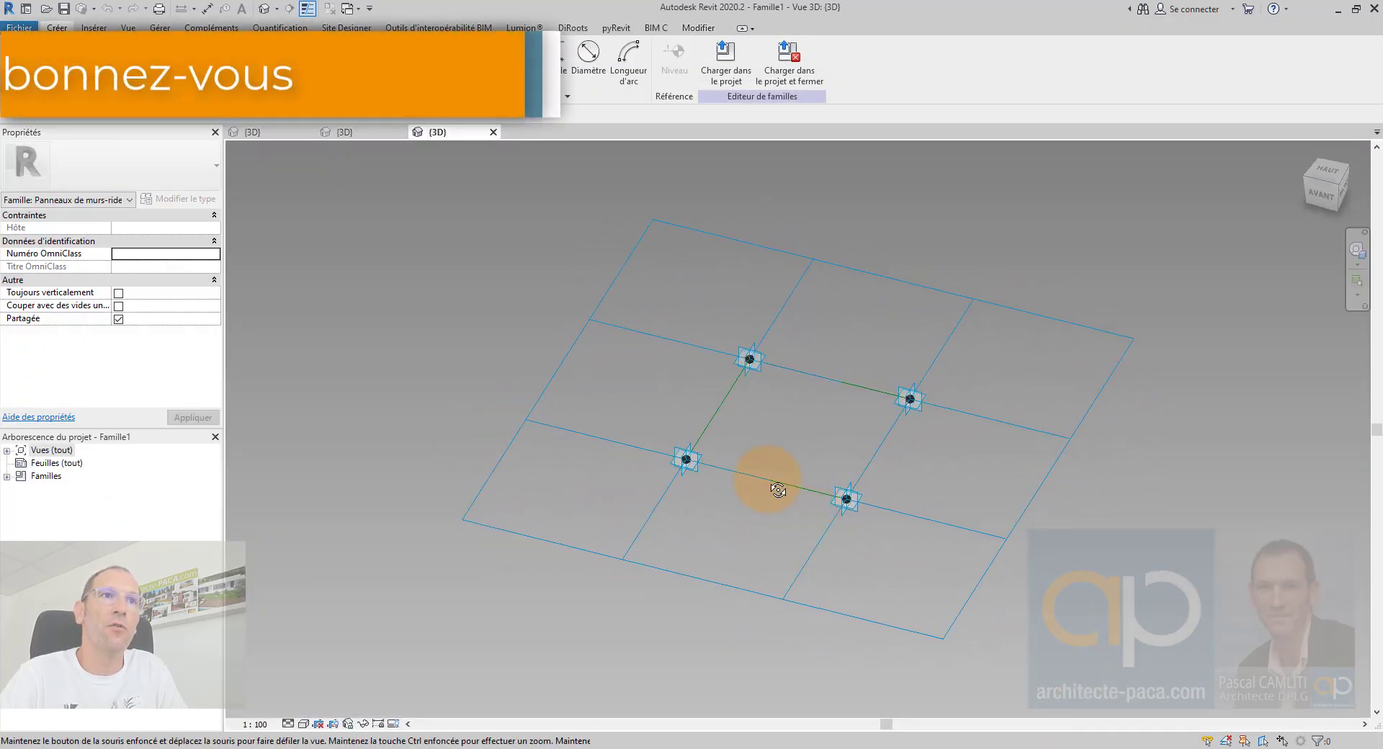
pyautogui.scroll(6, 735, 468)
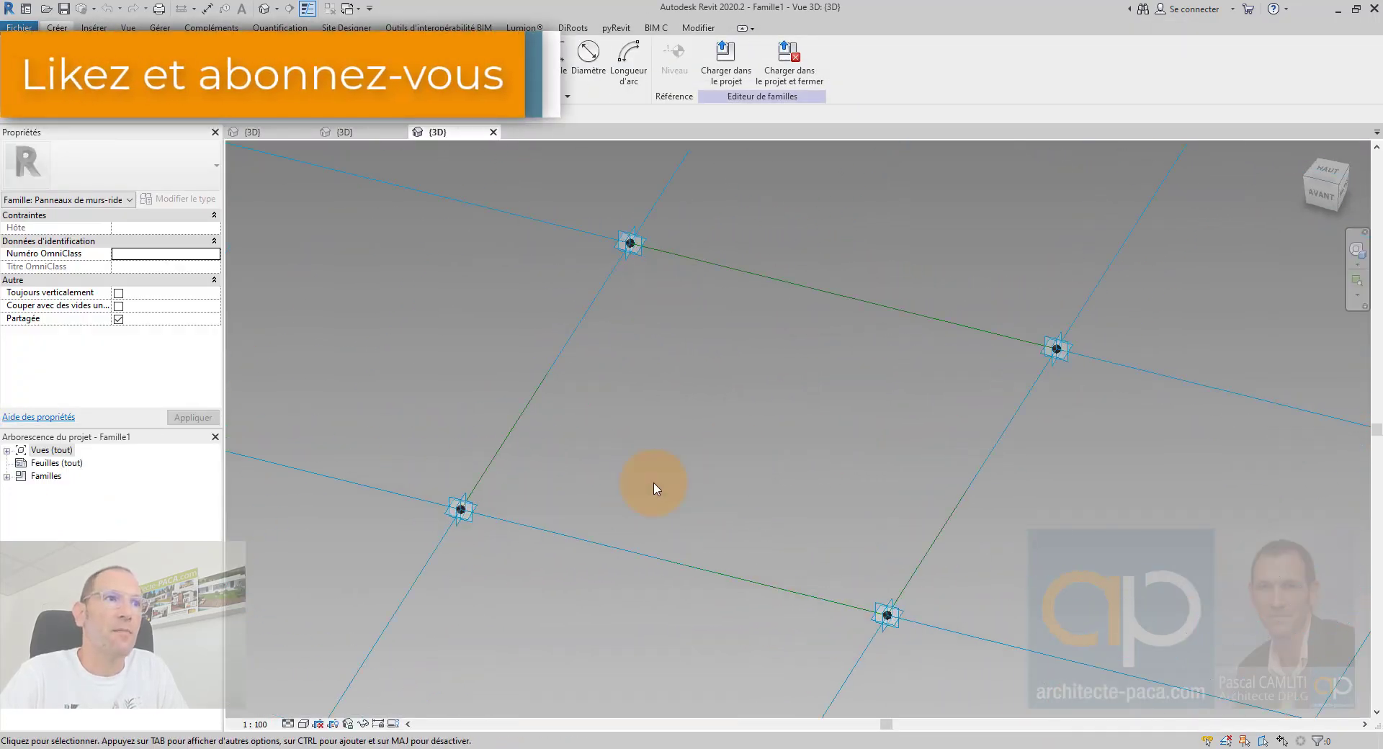
pyautogui.click(459, 509)
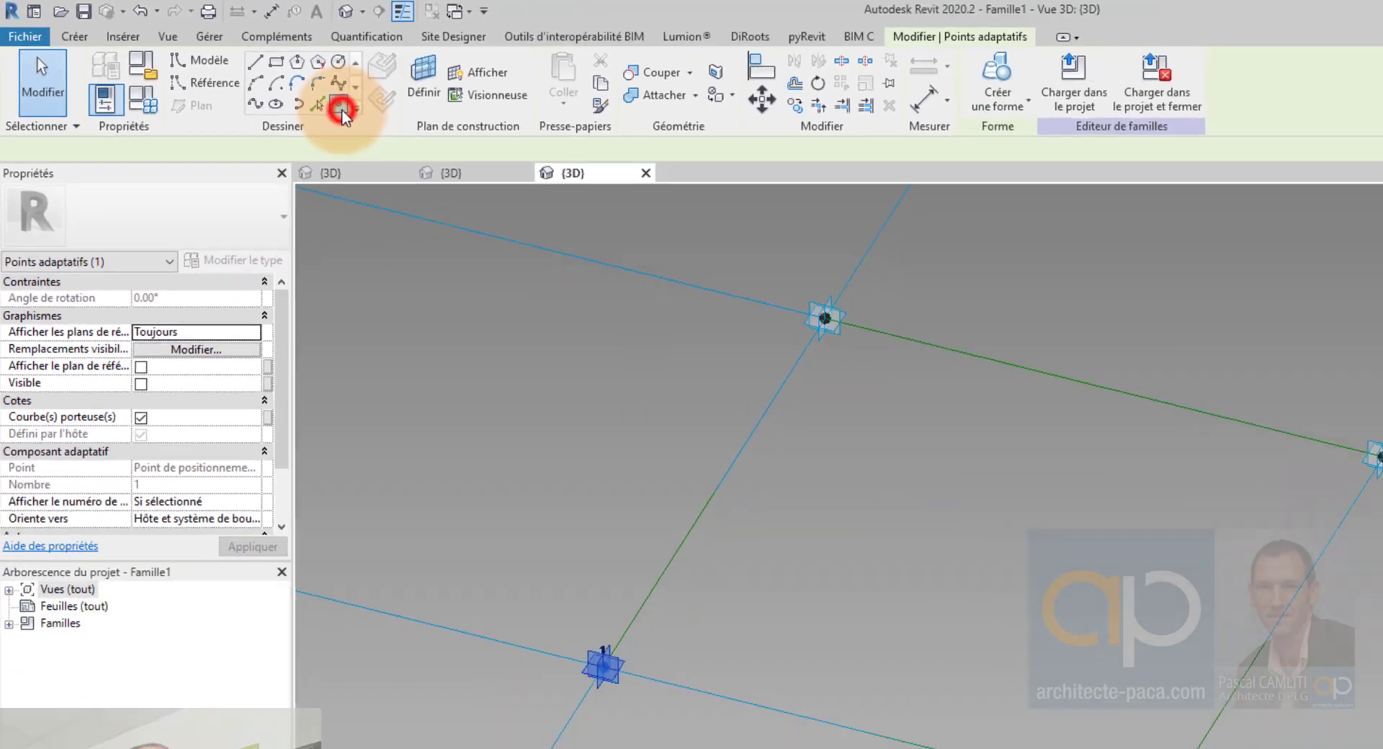
pyautogui.click(556, 172)
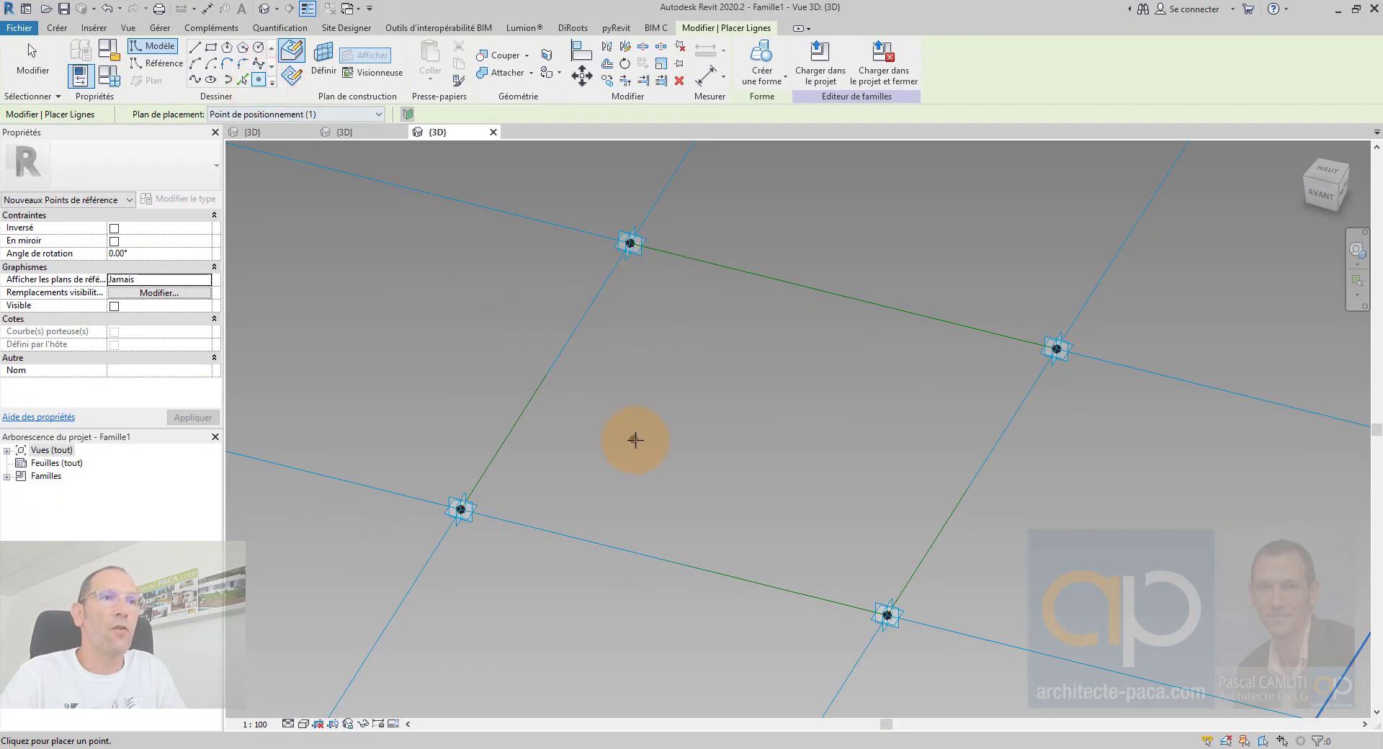
pyautogui.scroll(4, 455, 504)
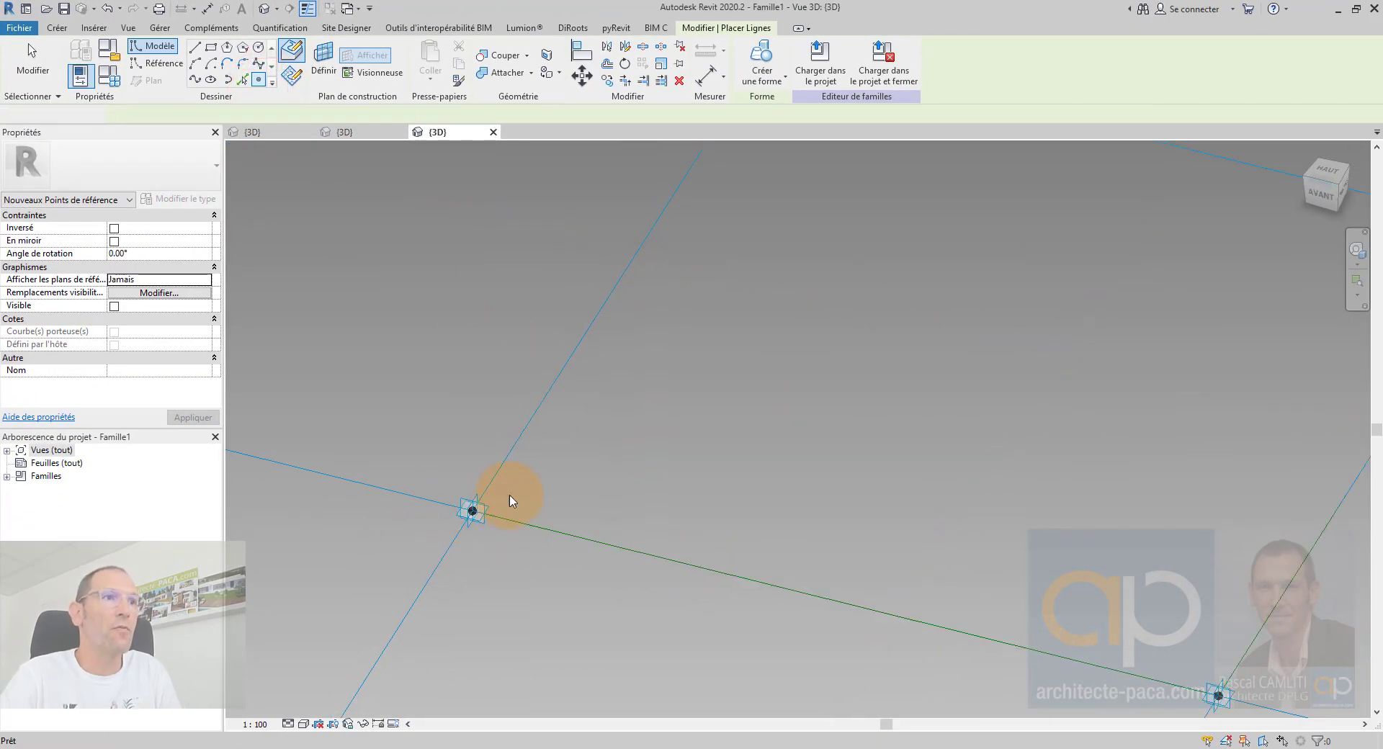
pyautogui.press('Escape')
pyautogui.click(679, 488)
pyautogui.press('Delete')
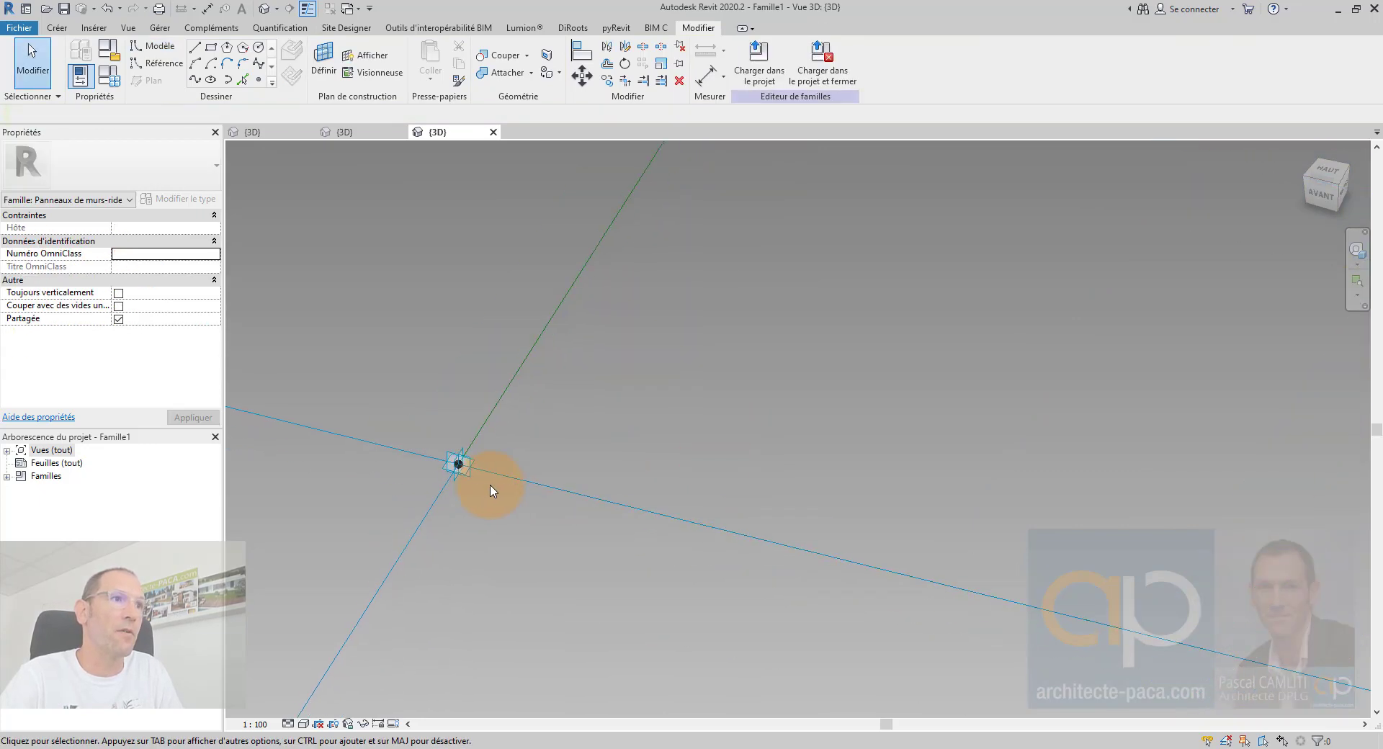
# Place a reference point on the reference line between adaptive points 1 and 2, near its middle
pyautogui.click(453, 467)
pyautogui.scroll(-3, 672, 531)
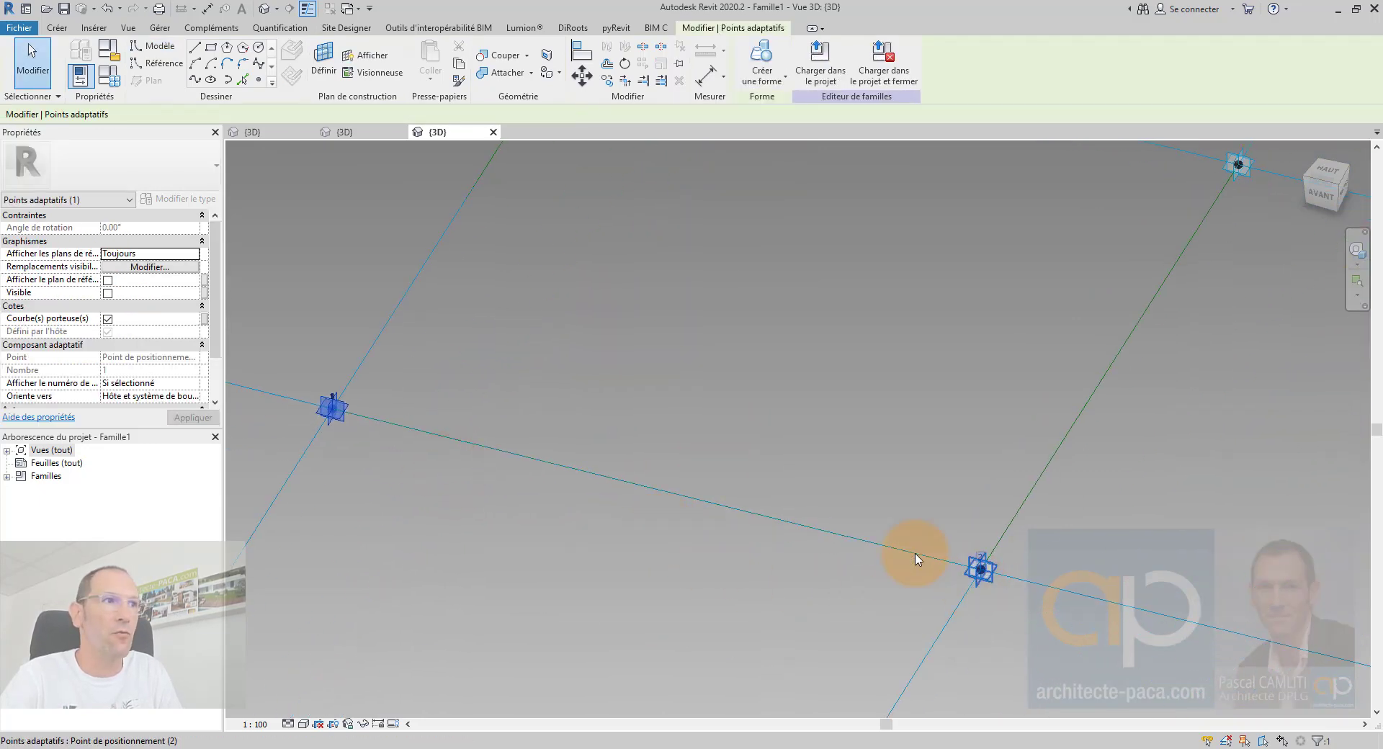
pyautogui.moveTo(323, 406); pyautogui.dragTo(1007, 576)
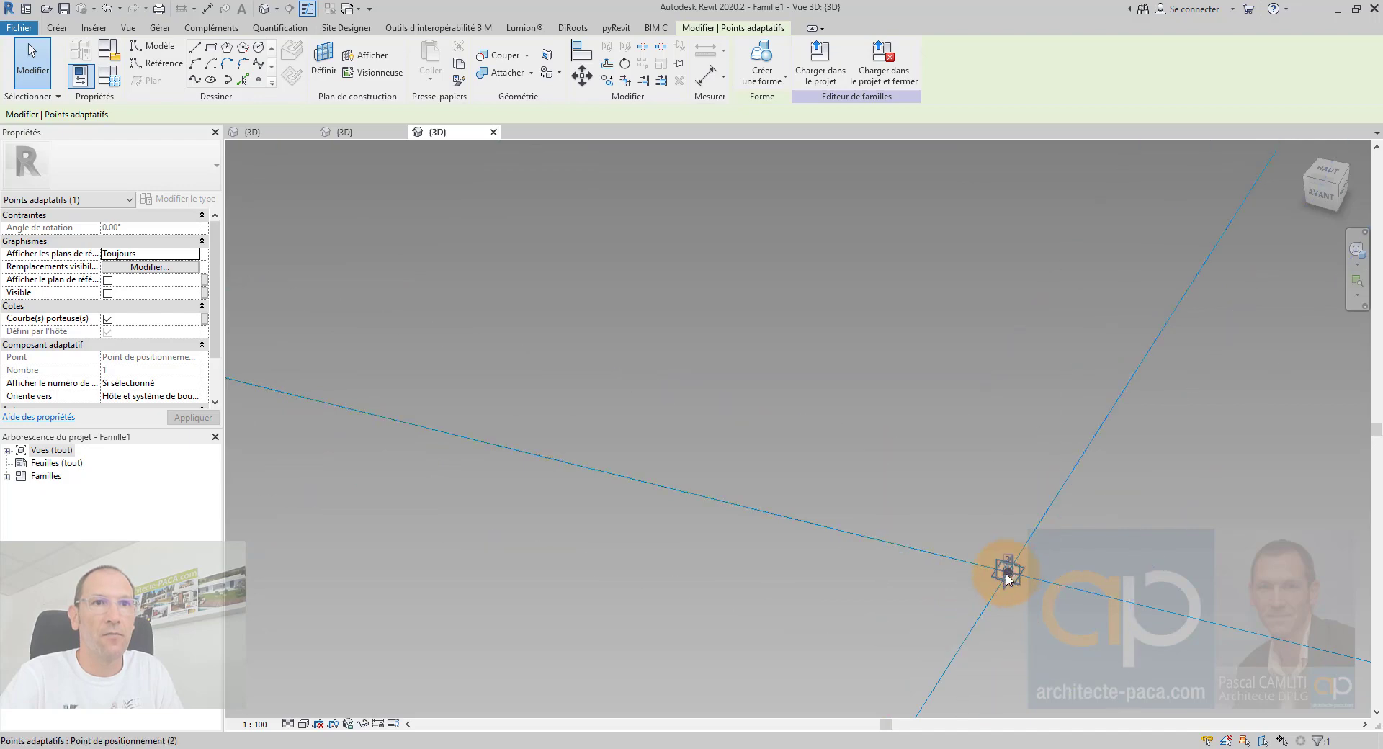
pyautogui.click(853, 469)
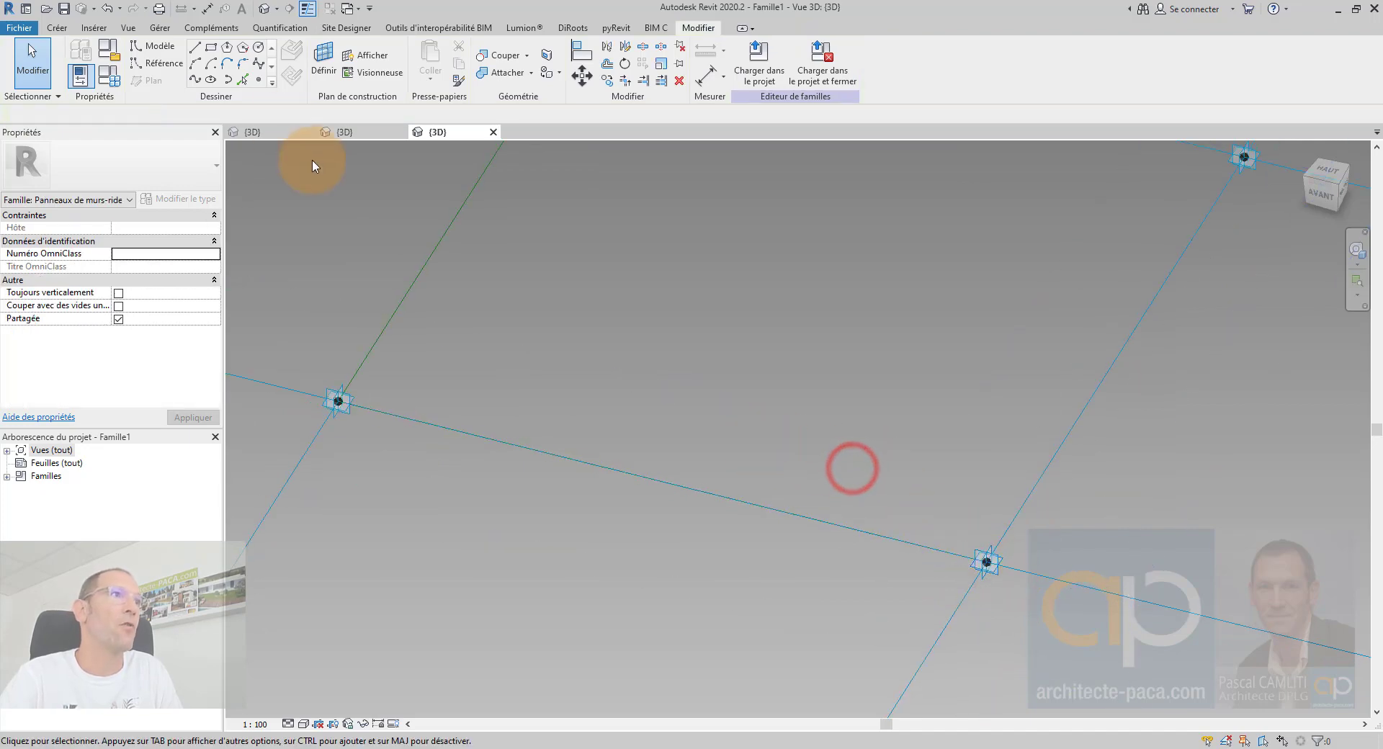
pyautogui.click(259, 80)
pyautogui.click(674, 485)
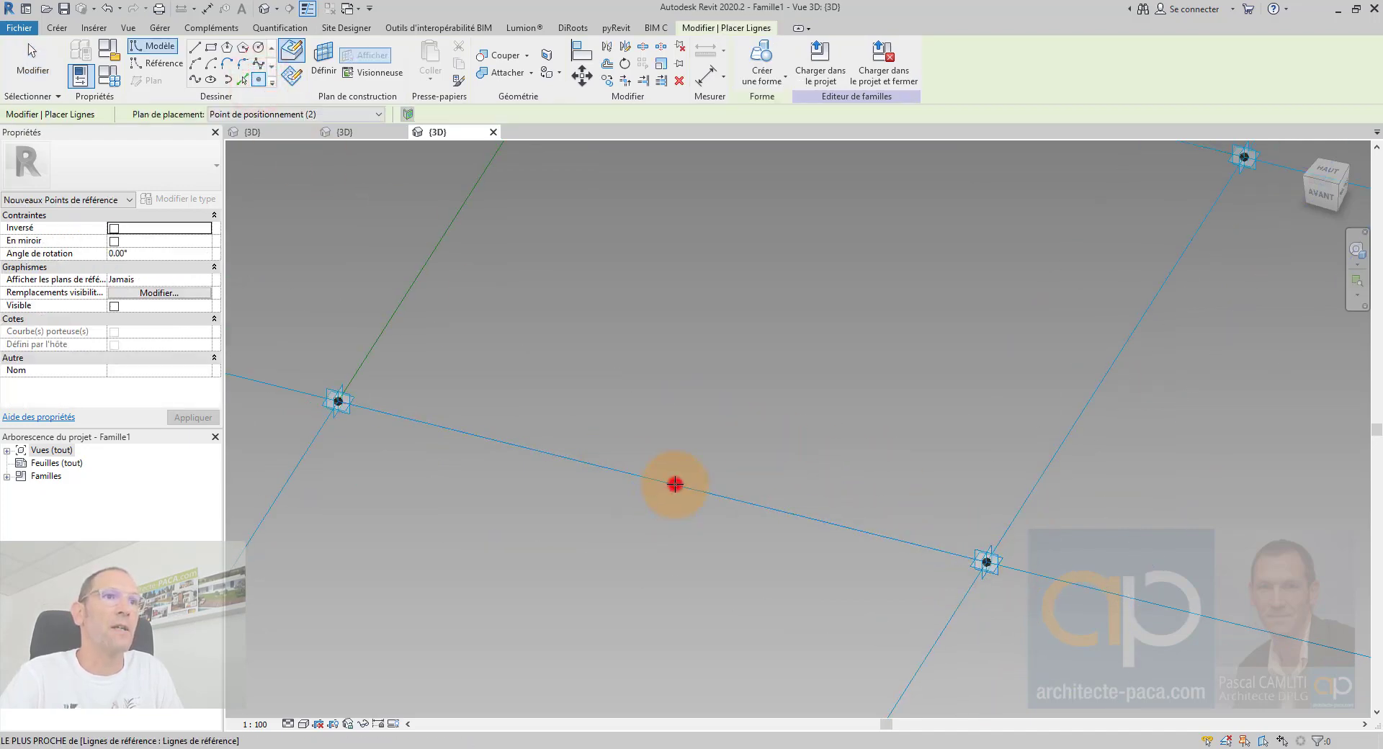
pyautogui.press('Escape')
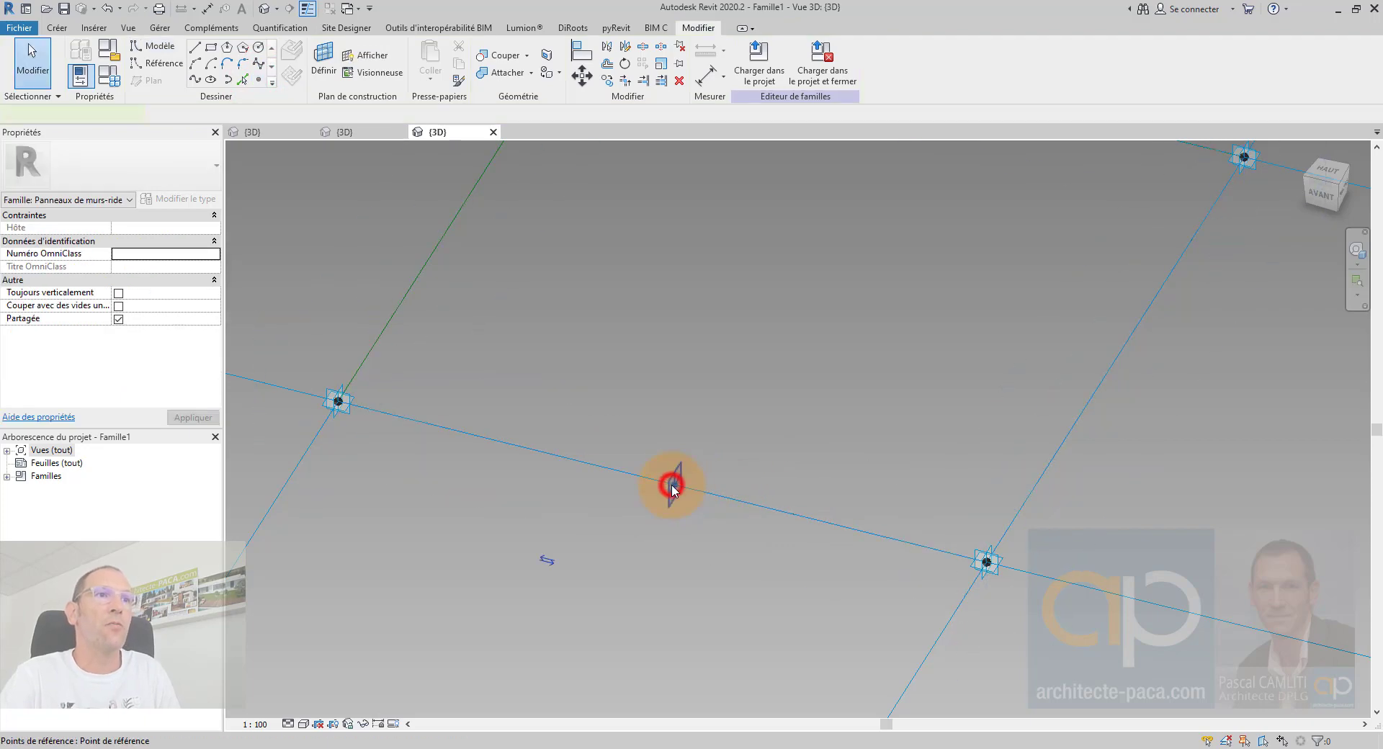
# Slide the reference point along its host line, slightly closer to adaptive point 1
pyautogui.click(674, 487)
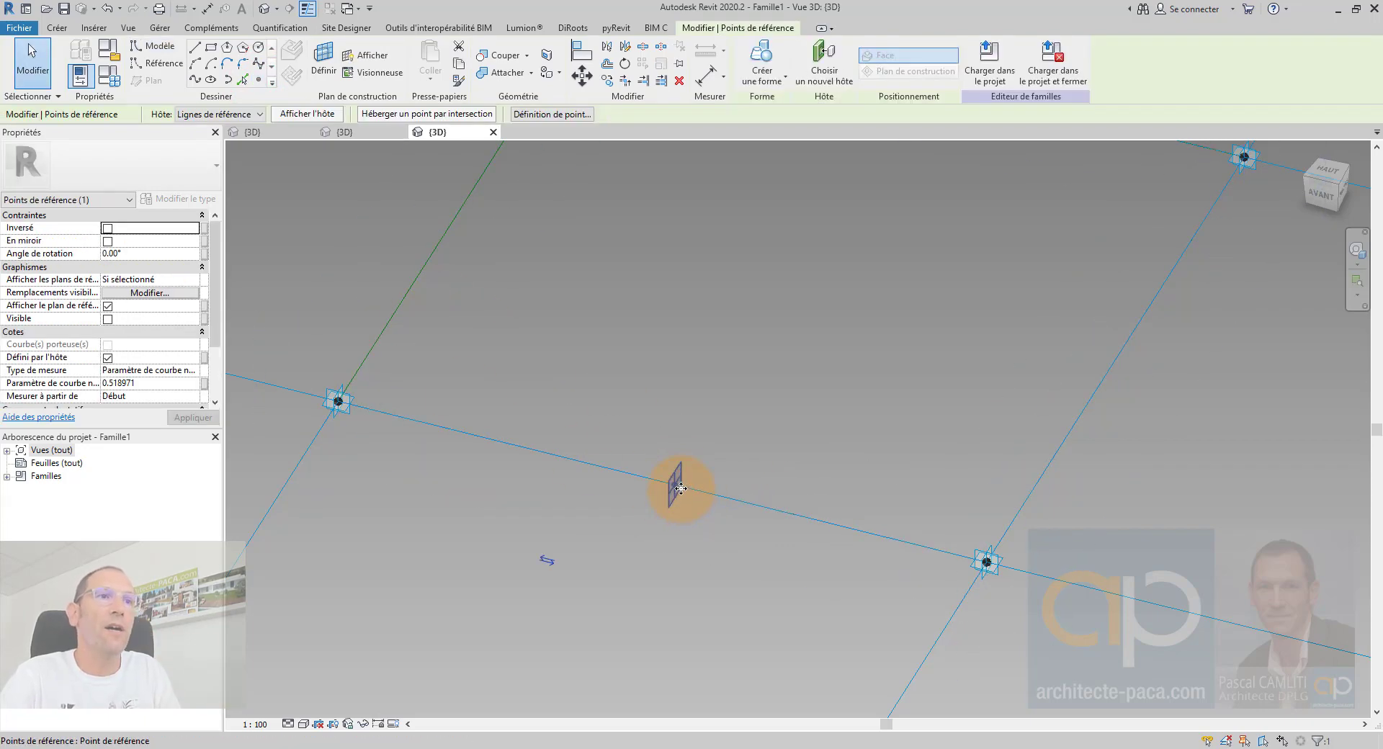
pyautogui.moveTo(671, 485); pyautogui.dragTo(647, 531)
pyautogui.click(701, 453)
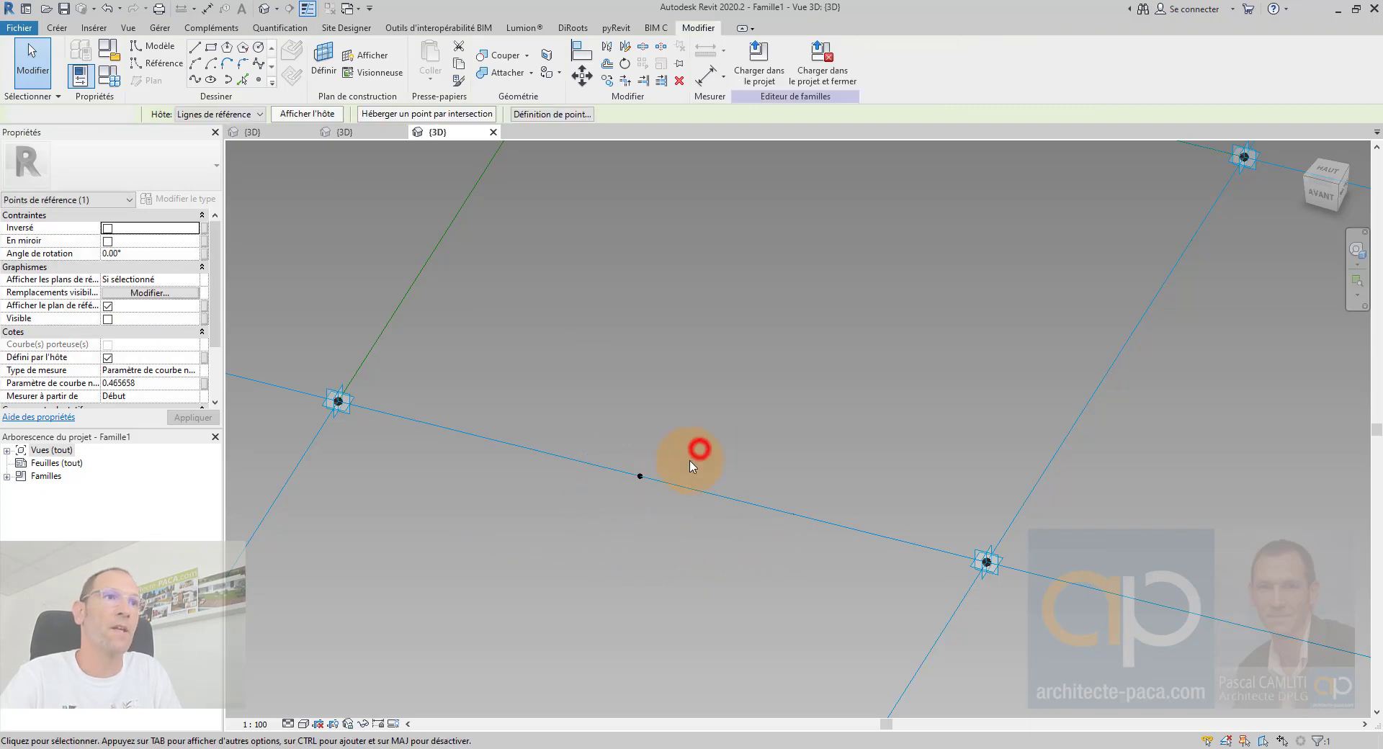
# Select the reference point and enlarge its properties display until all parameter names can be read
pyautogui.click(642, 479)
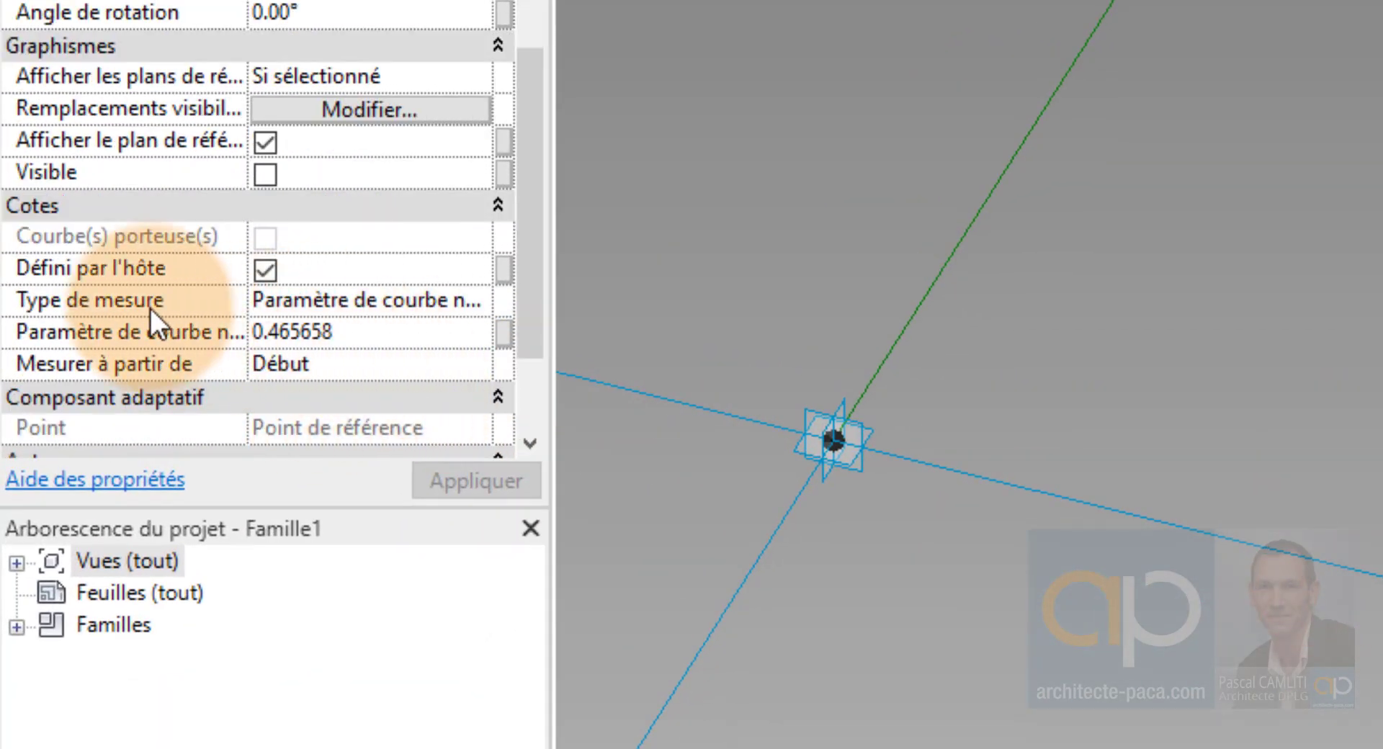
pyautogui.moveTo(373, 508); pyautogui.dragTo(441, 598)
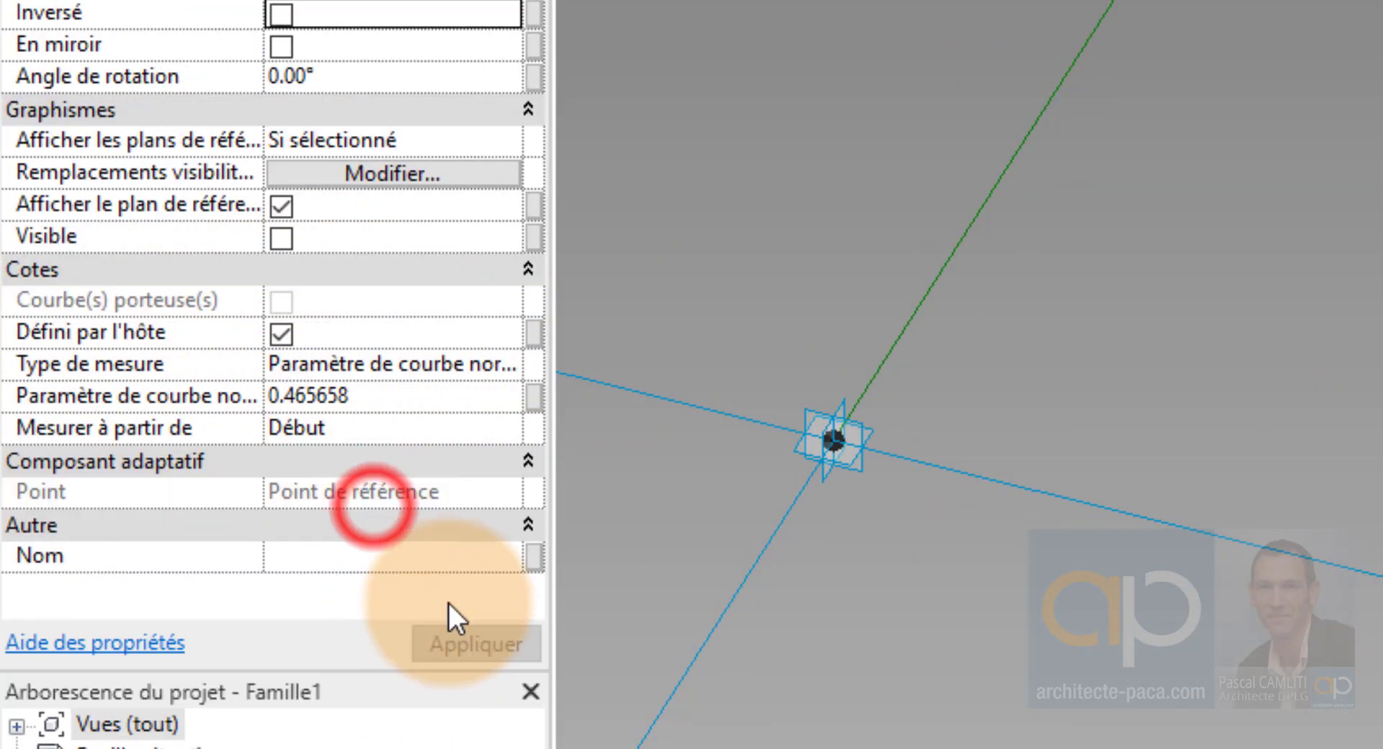
pyautogui.moveTo(549, 454); pyautogui.dragTo(690, 453)
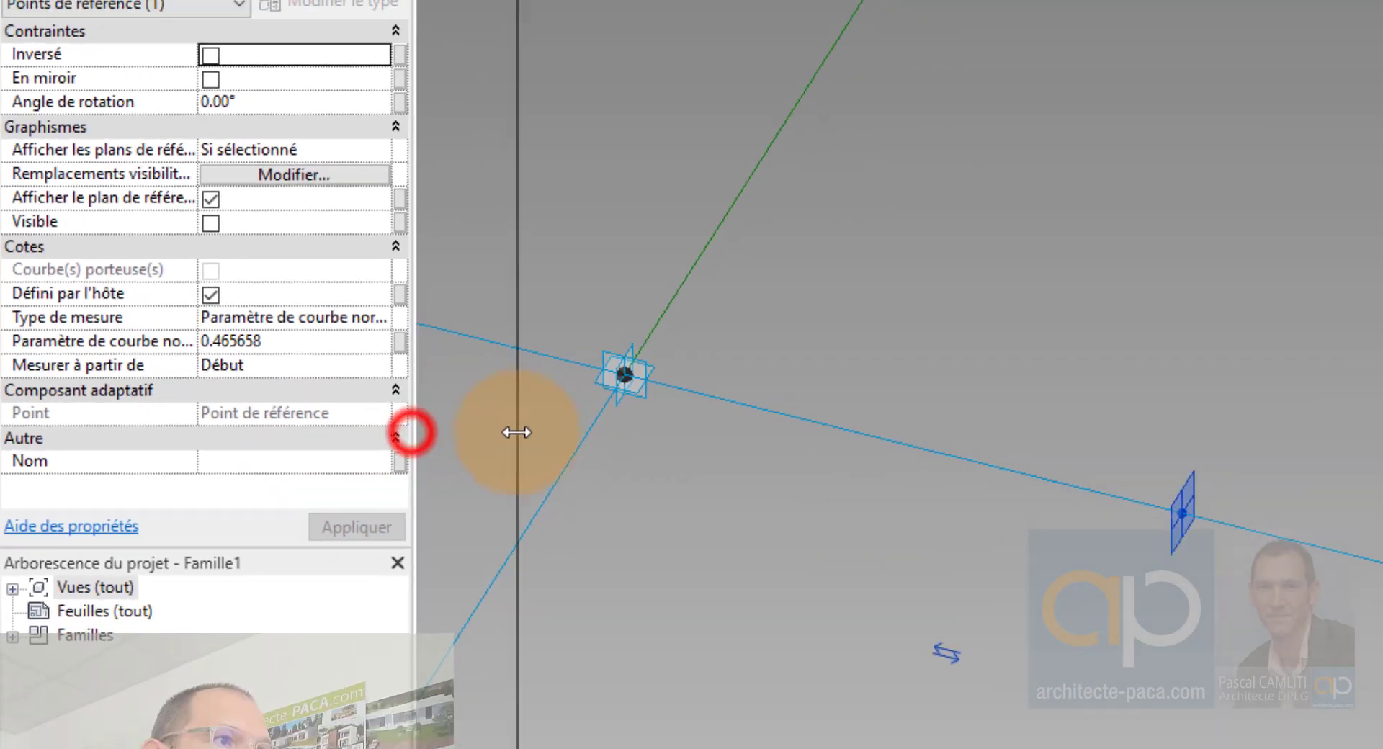
pyautogui.moveTo(516, 432); pyautogui.dragTo(543, 432)
# Try a normalized curve parameter of 0.3 for the reference point, and set it to 0.5 to centre it on the line
pyautogui.click(292, 342)
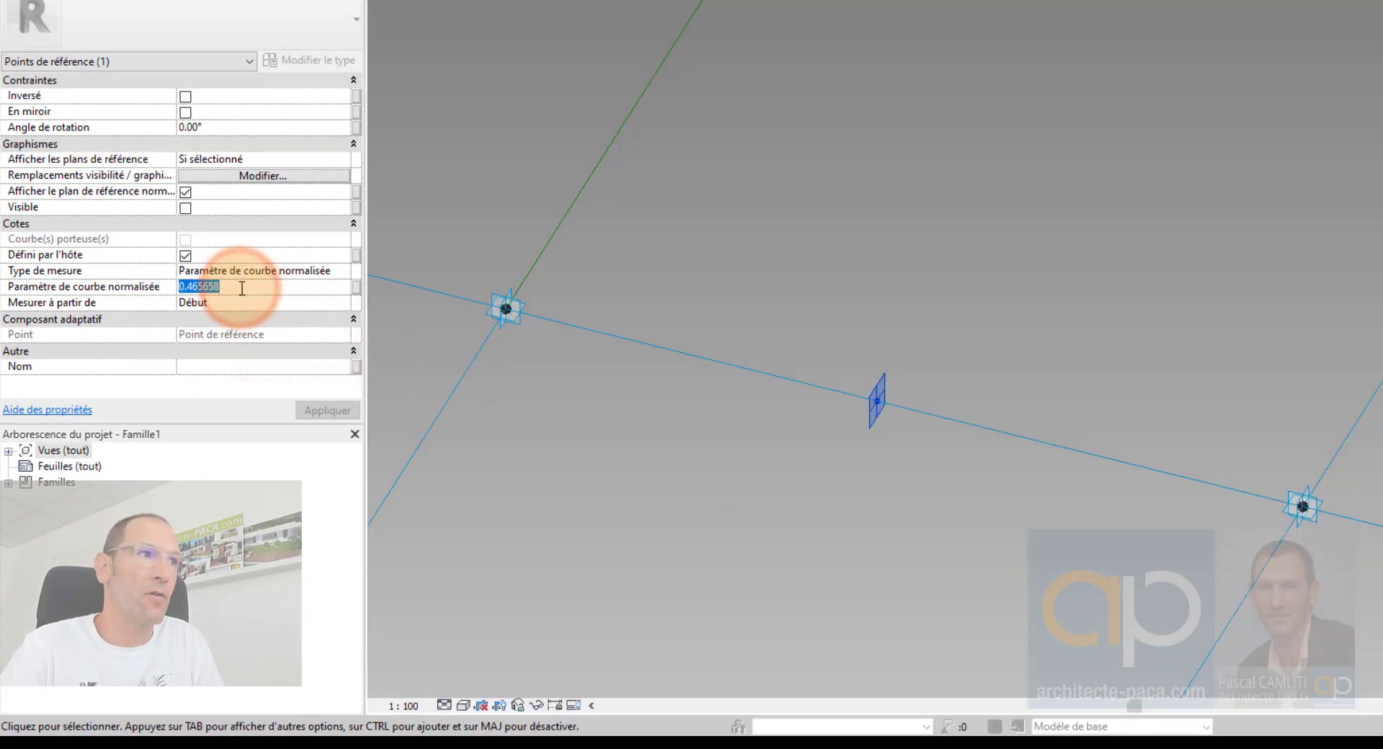
pyautogui.write('0.3')
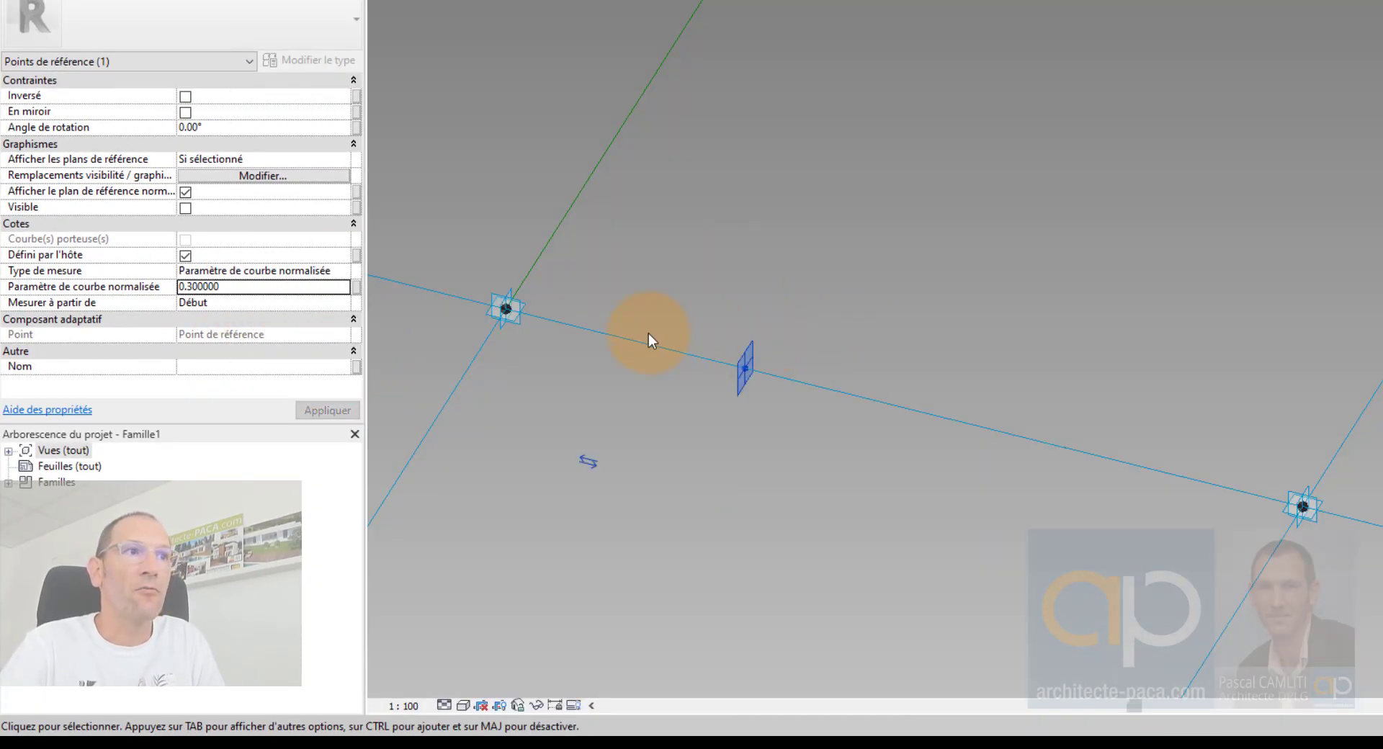
pyautogui.click(268, 286)
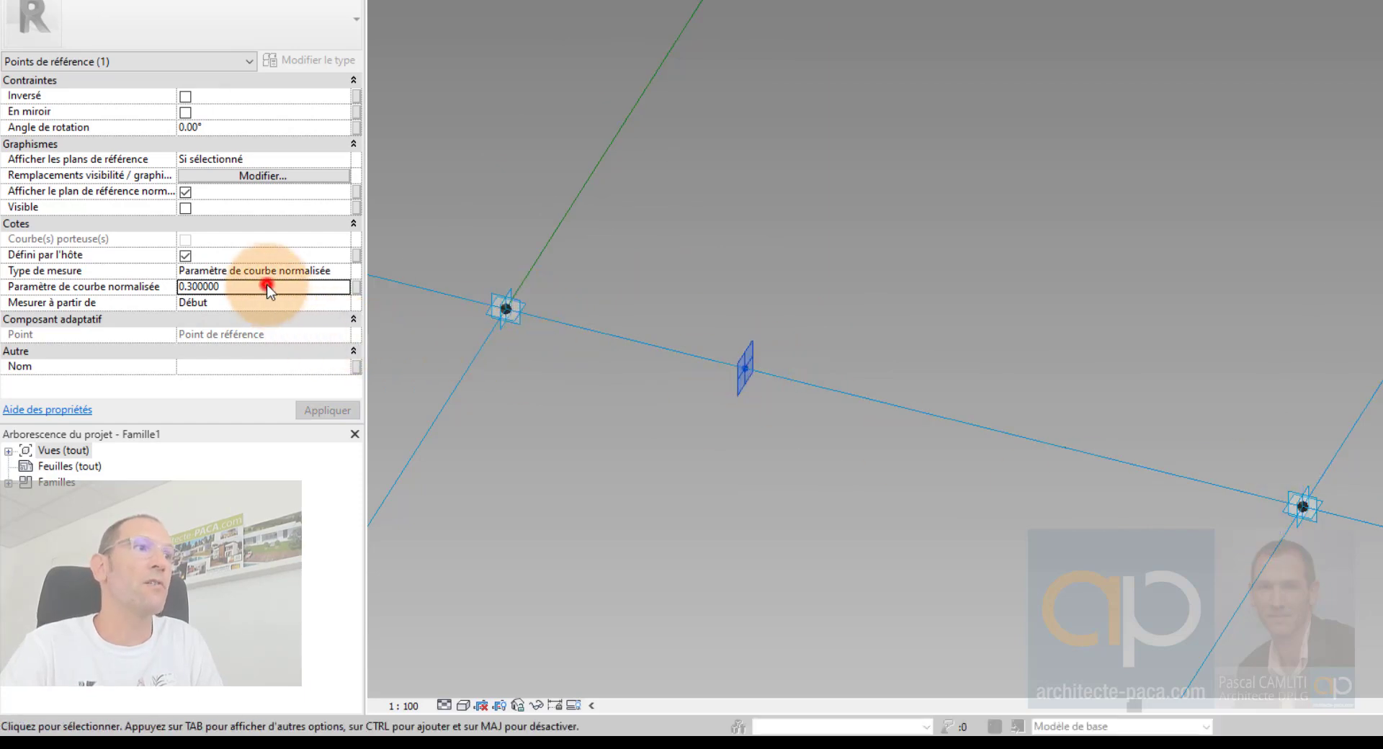
pyautogui.click(268, 287)
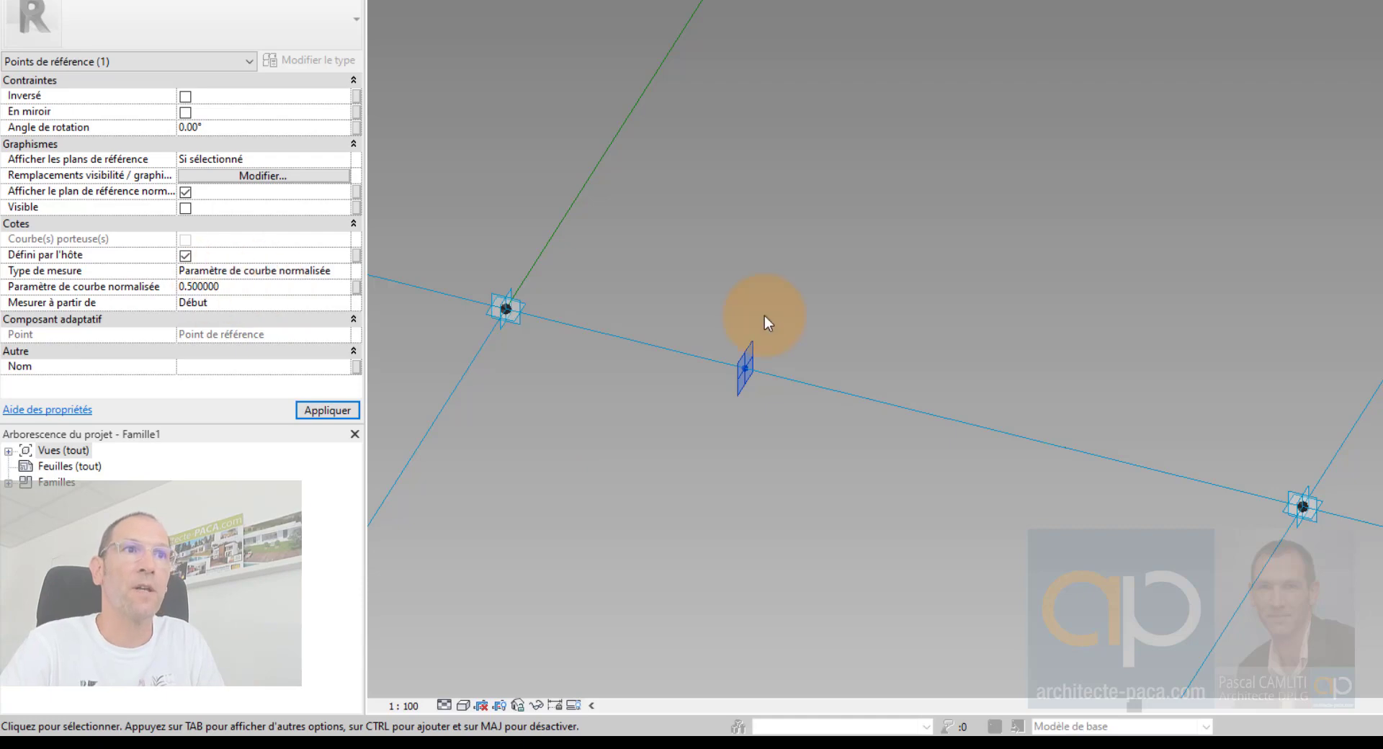
pyautogui.click(1044, 361)
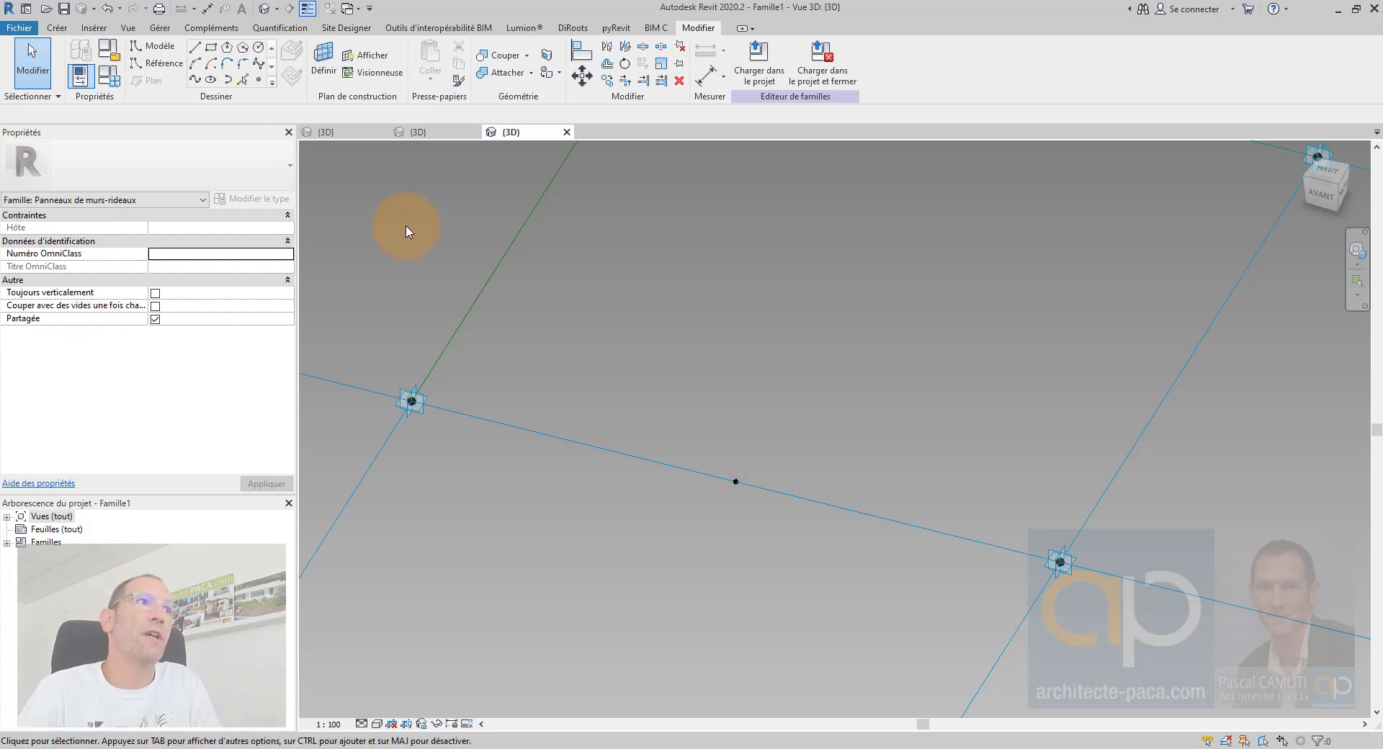
# Set the work plane to the midpoint reference point's vertical plane, perpendicular to its host line
pyautogui.click(1326, 176)
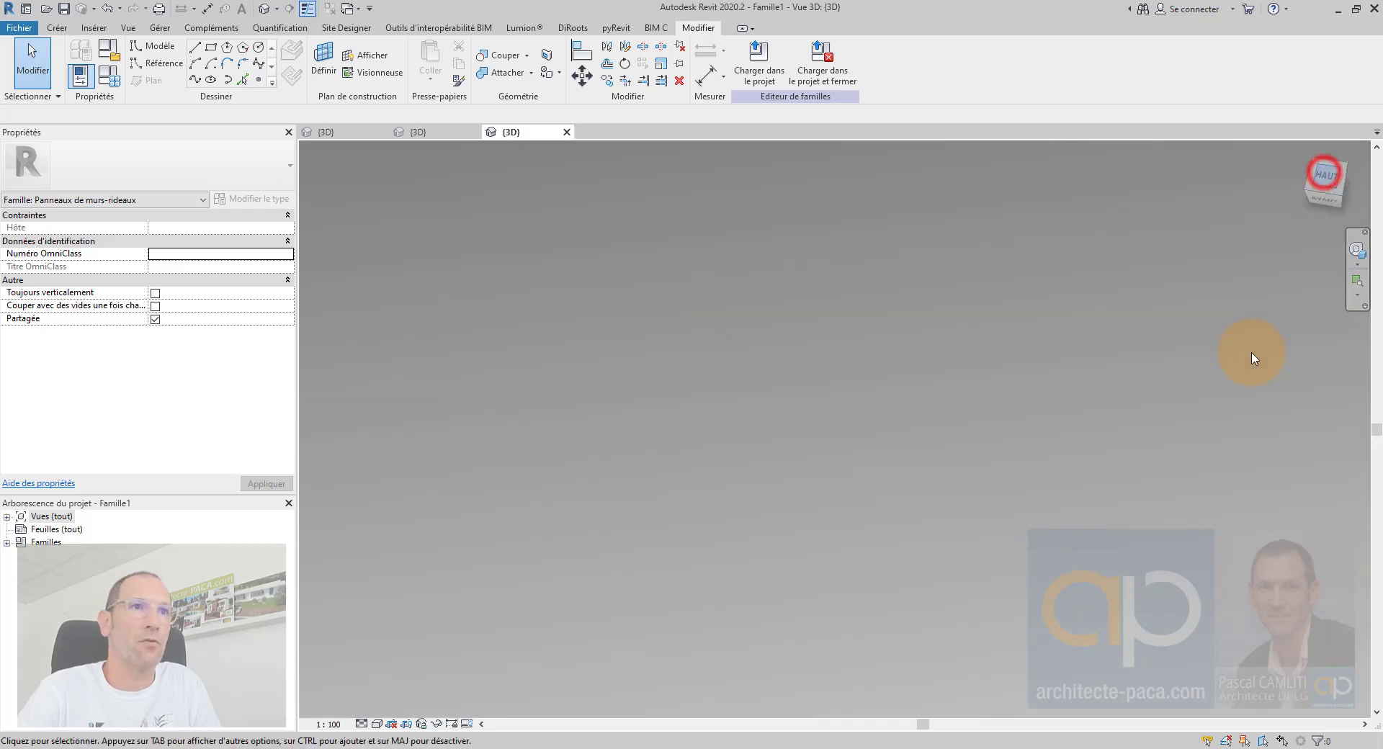
pyautogui.scroll(3, 837, 504)
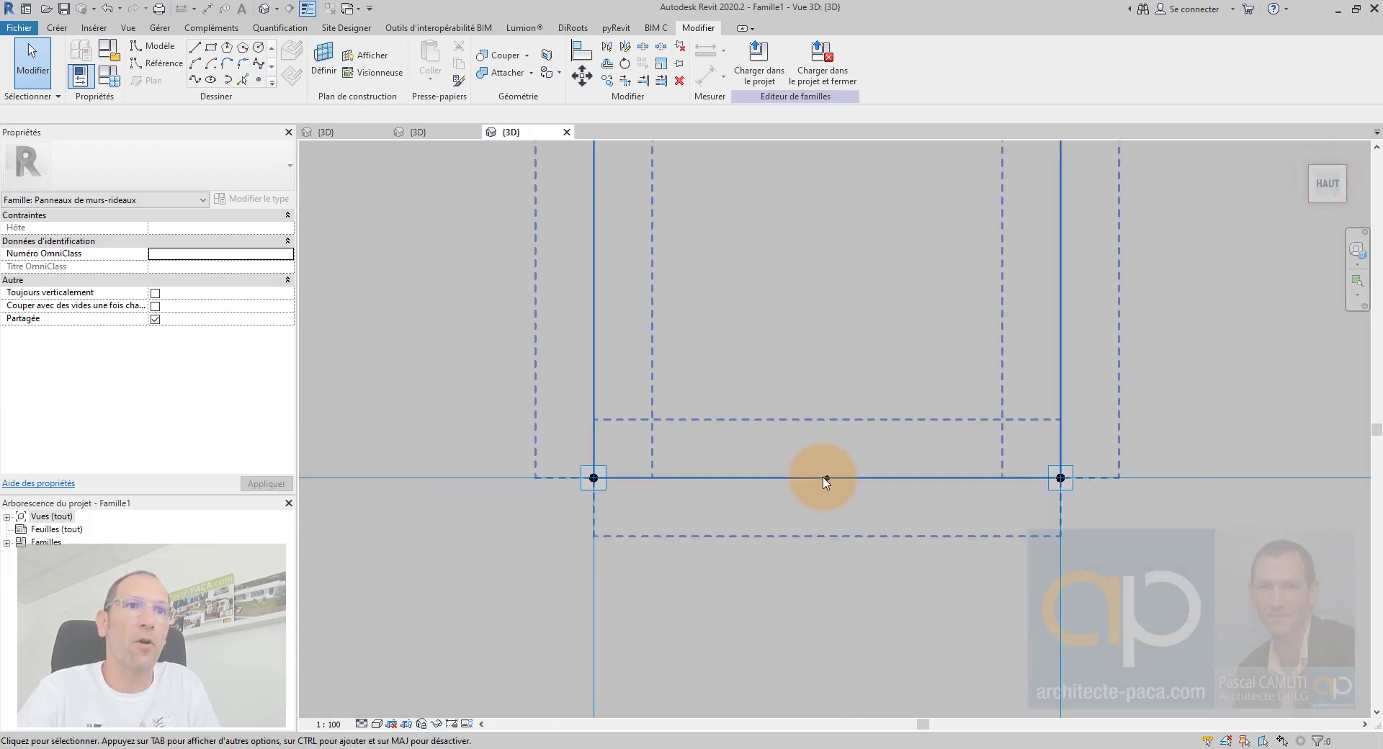
pyautogui.click(324, 58)
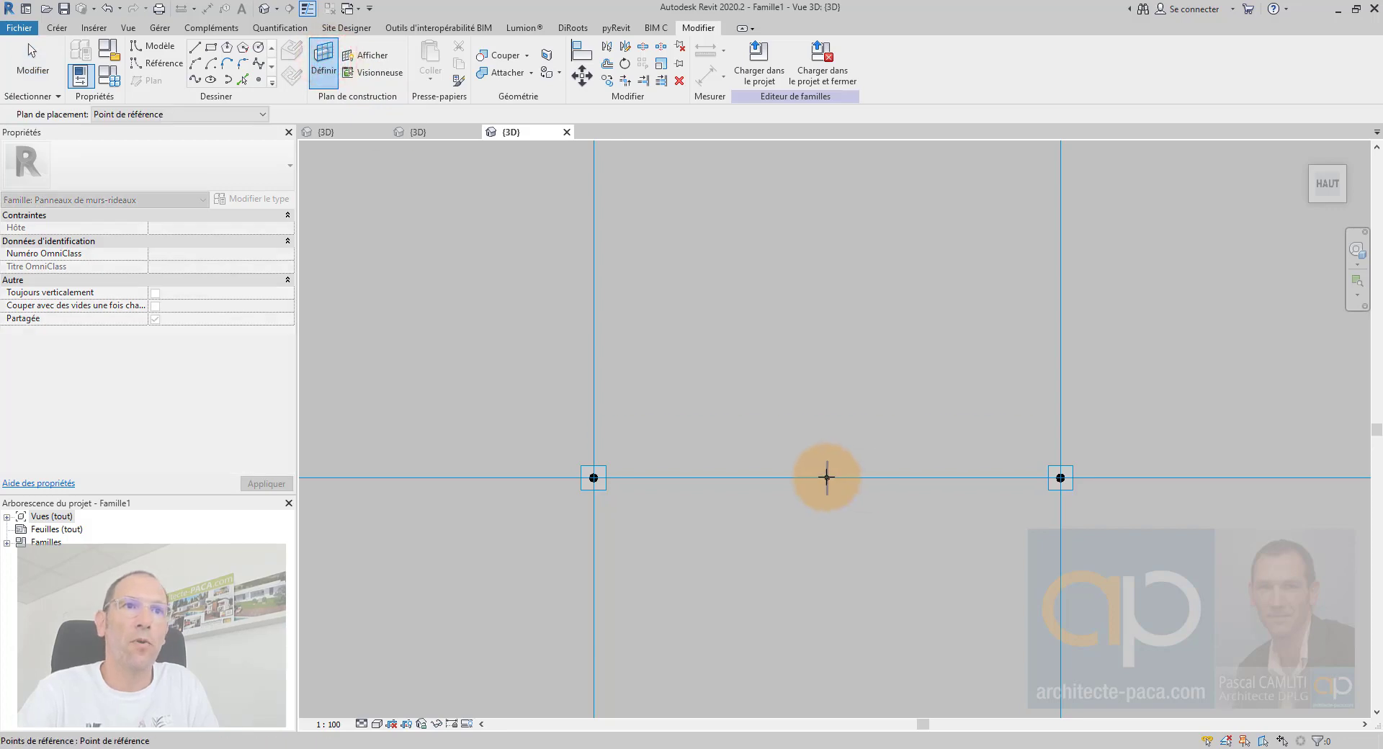
pyautogui.click(828, 478)
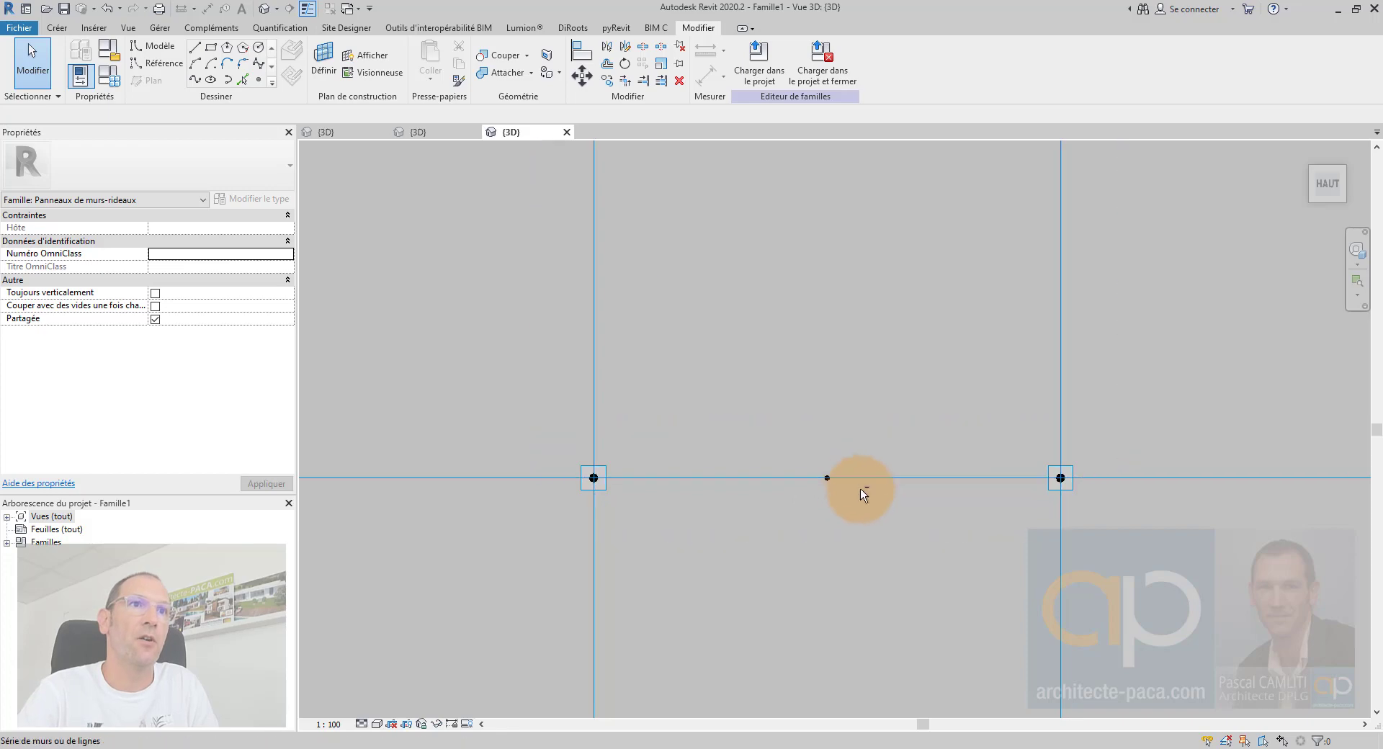
pyautogui.keyDown('shift'); pyautogui.moveTo(862, 491); pyautogui.dragTo(757, 504, button='middle'); pyautogui.keyUp('shift')
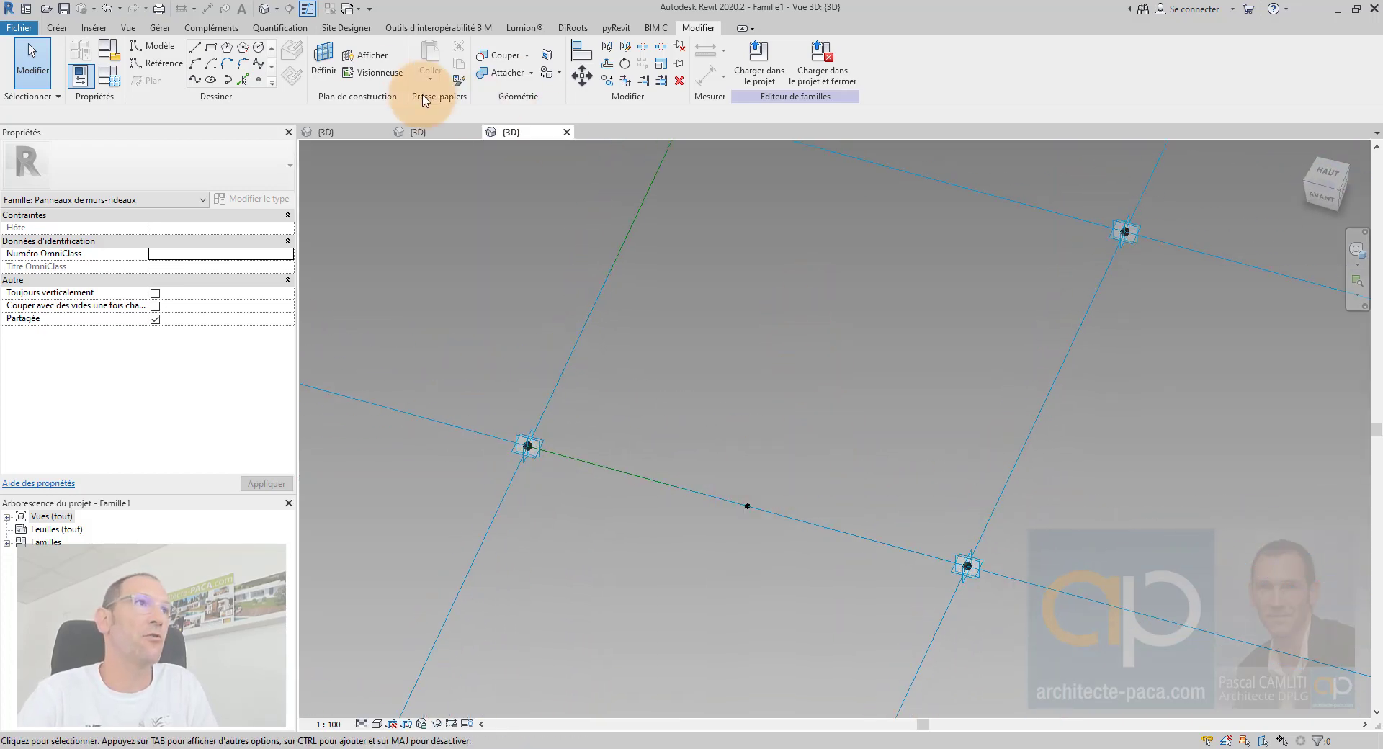
# Display the active work plane to check its orientation across the host line, and hide it again
pyautogui.click(368, 55)
pyautogui.keyDown('shift'); pyautogui.moveTo(851, 504); pyautogui.dragTo(868, 422, button='middle'); pyautogui.keyUp('shift')
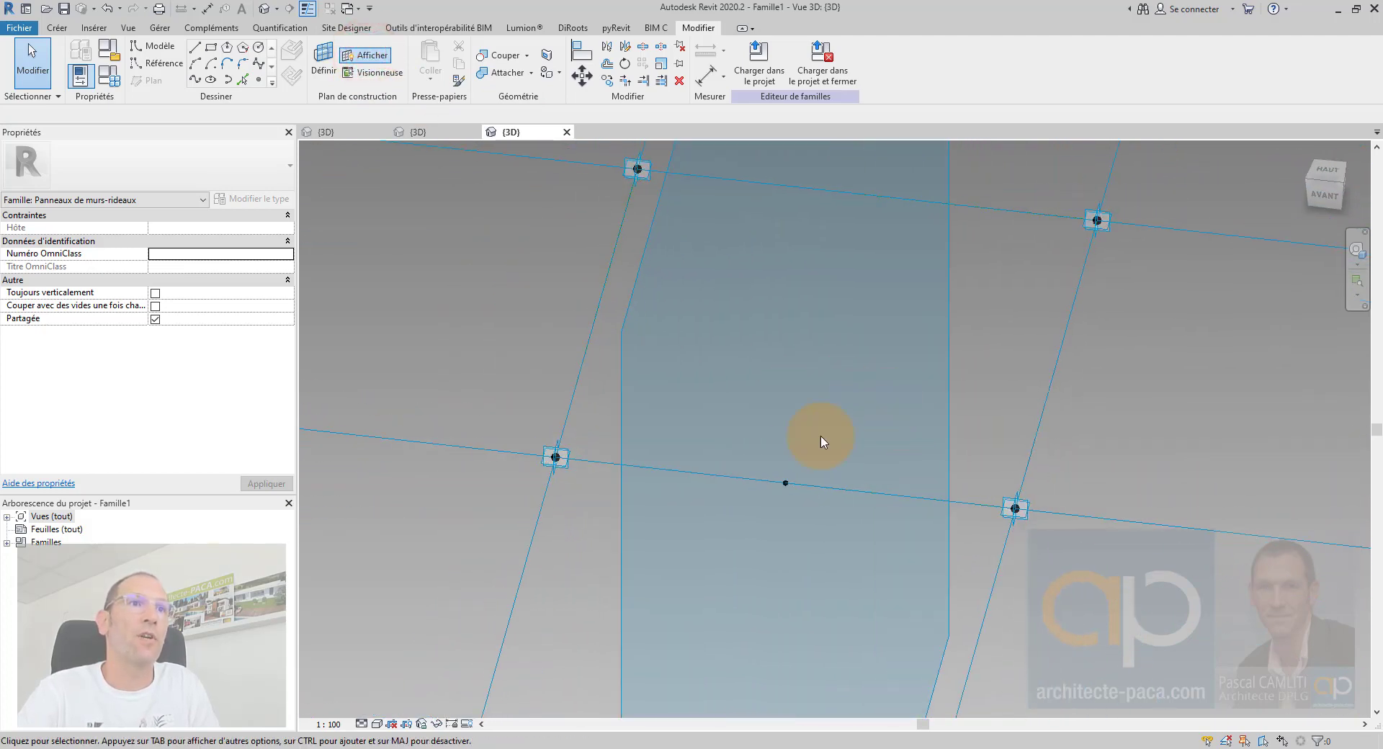
pyautogui.click(371, 56)
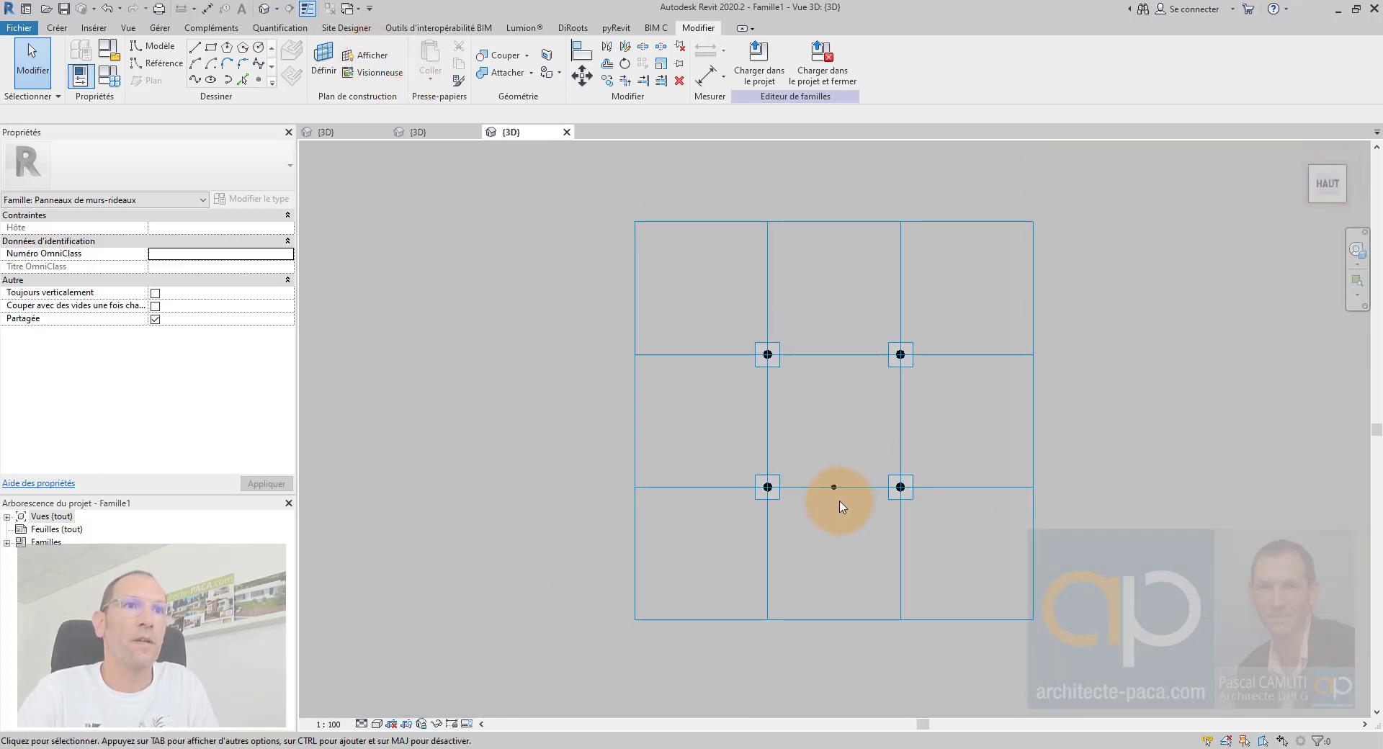
# Place two reference points on the active work plane near the line's midpoint, one on each side of the host line
pyautogui.scroll(4, 834, 487)
pyautogui.click(259, 80)
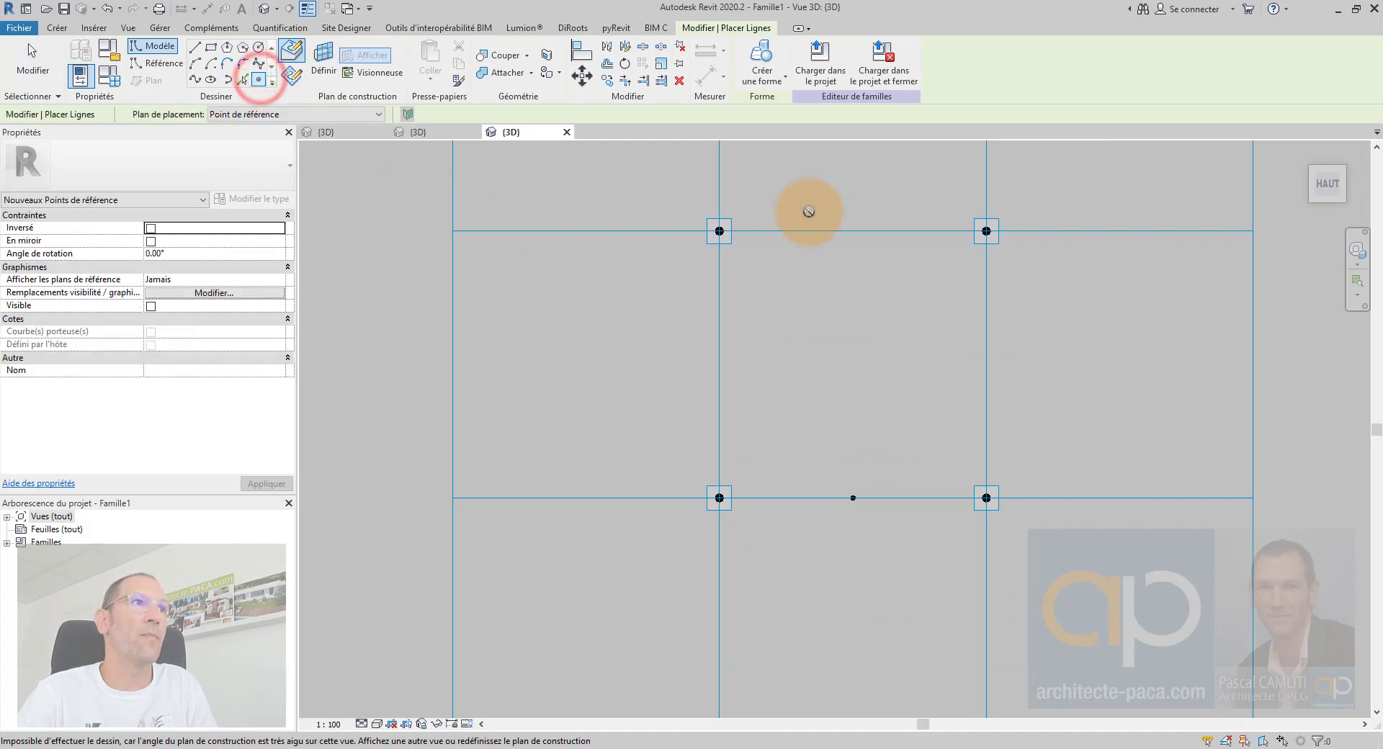
pyautogui.moveTo(867, 517); pyautogui.dragTo(812, 356, button='middle')
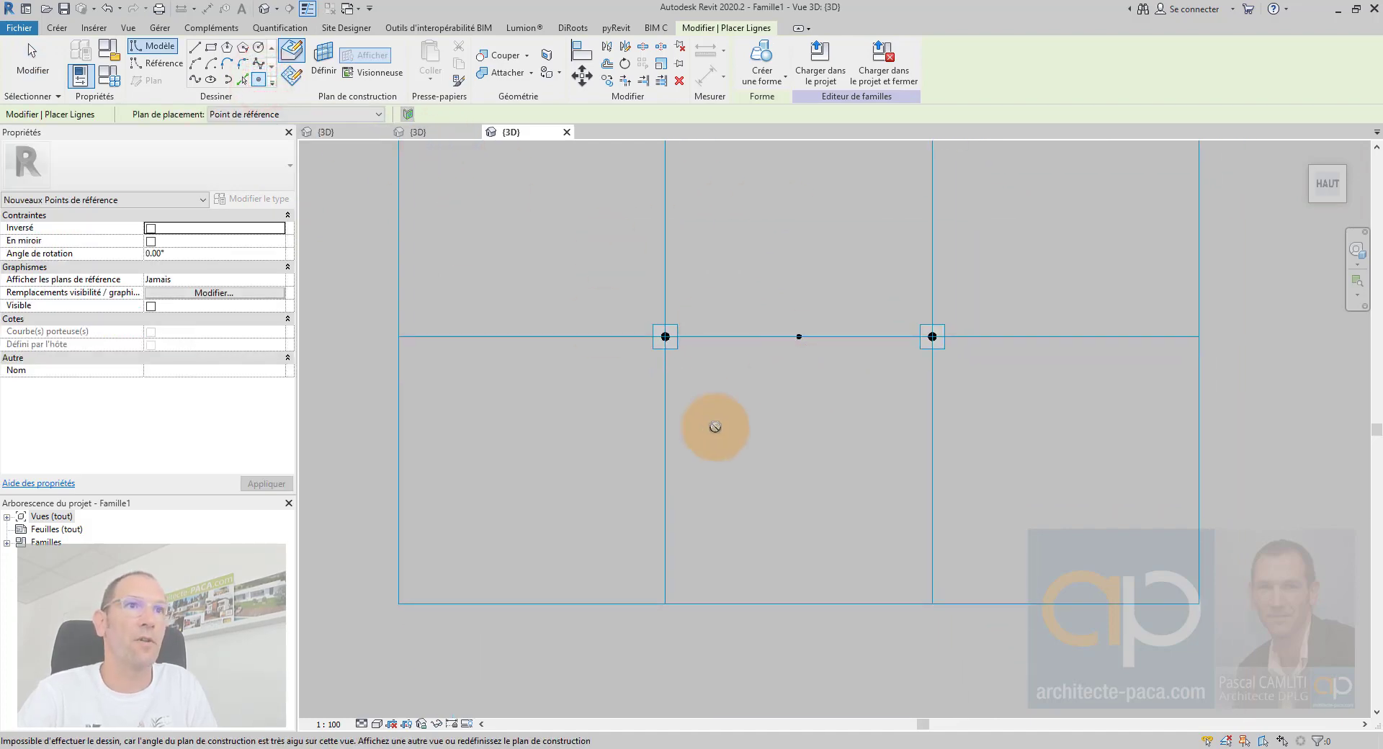
pyautogui.keyDown('shift'); pyautogui.moveTo(852, 404); pyautogui.dragTo(727, 317, button='middle'); pyautogui.keyUp('shift')
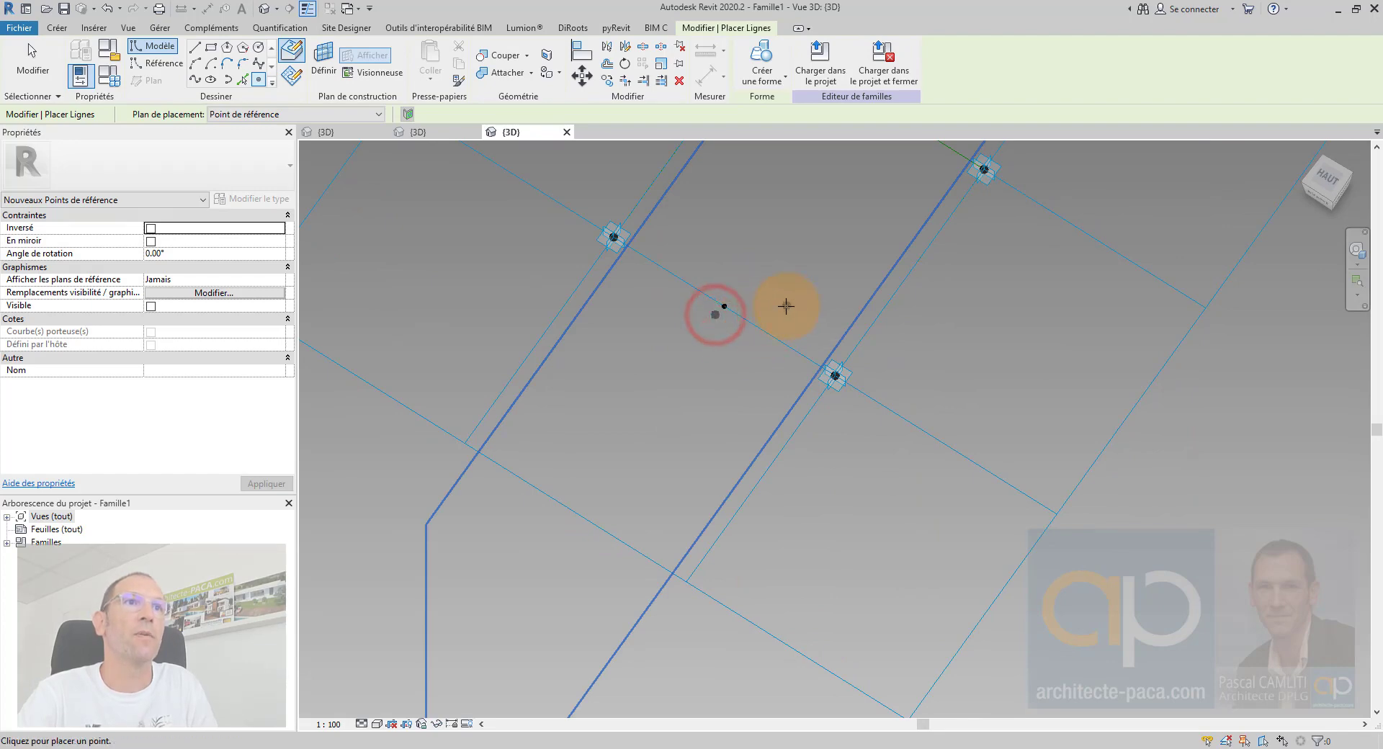
pyautogui.keyDown('shift'); pyautogui.moveTo(786, 306); pyautogui.dragTo(759, 281, button='middle'); pyautogui.keyUp('shift')
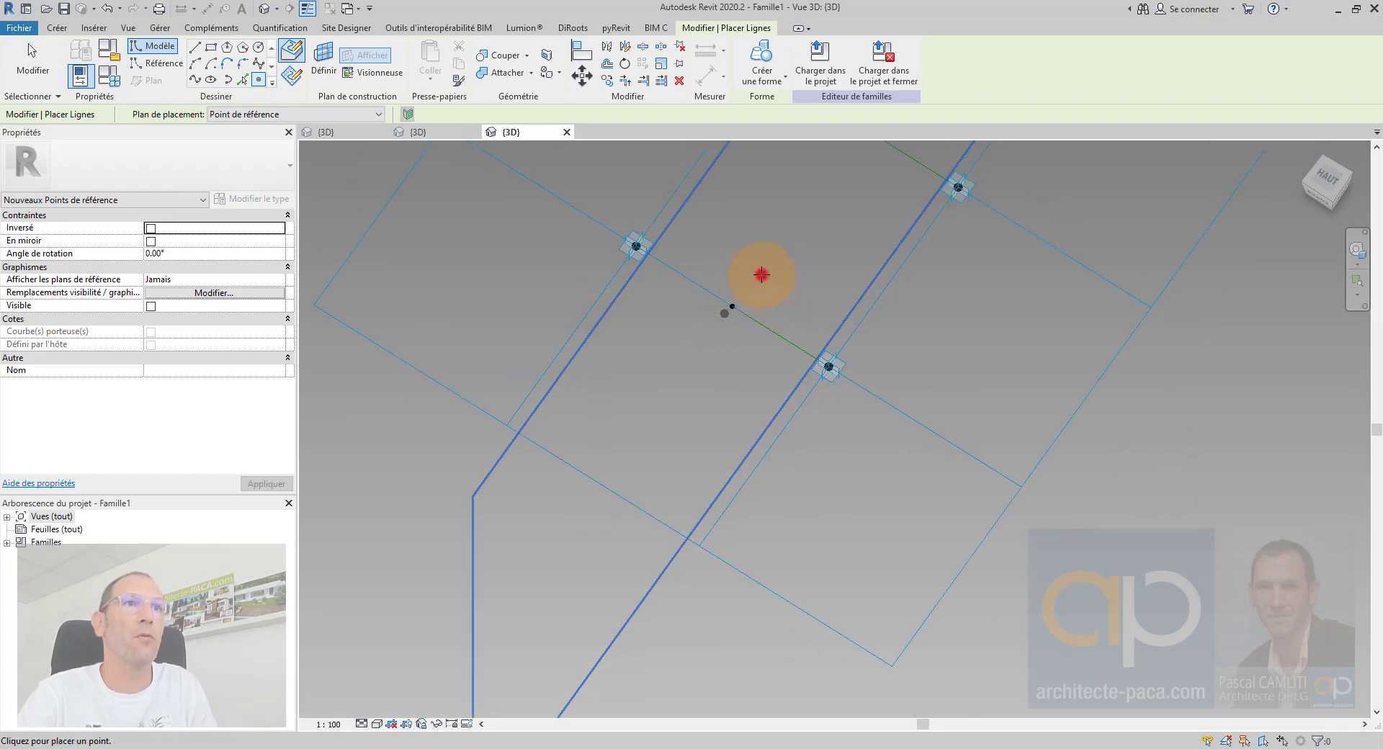
pyautogui.press('Escape')
# In the top view, move the new reference point outside the central panel cell closer to the host line
pyautogui.keyDown('shift'); pyautogui.moveTo(782, 349); pyautogui.dragTo(1238, 266, button='middle'); pyautogui.keyUp('shift')
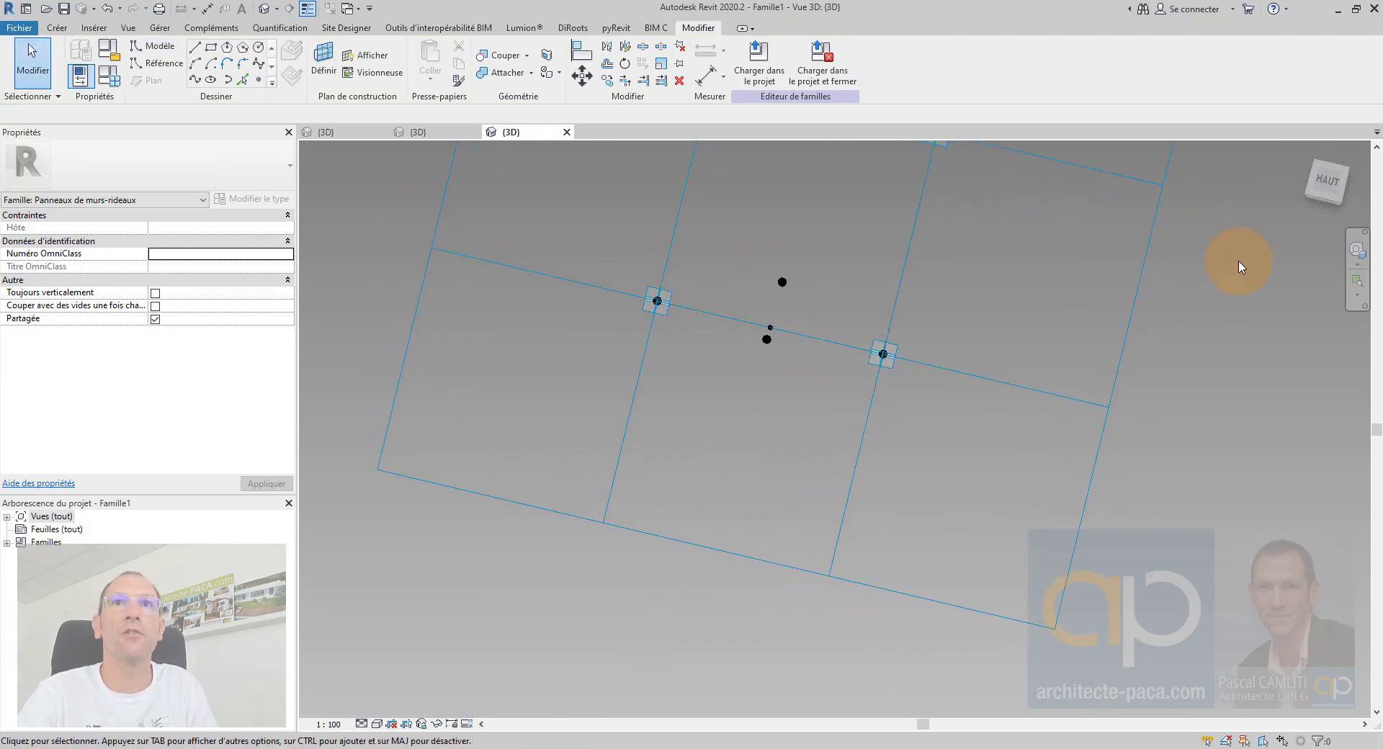
pyautogui.click(1329, 189)
pyautogui.scroll(5, 889, 447)
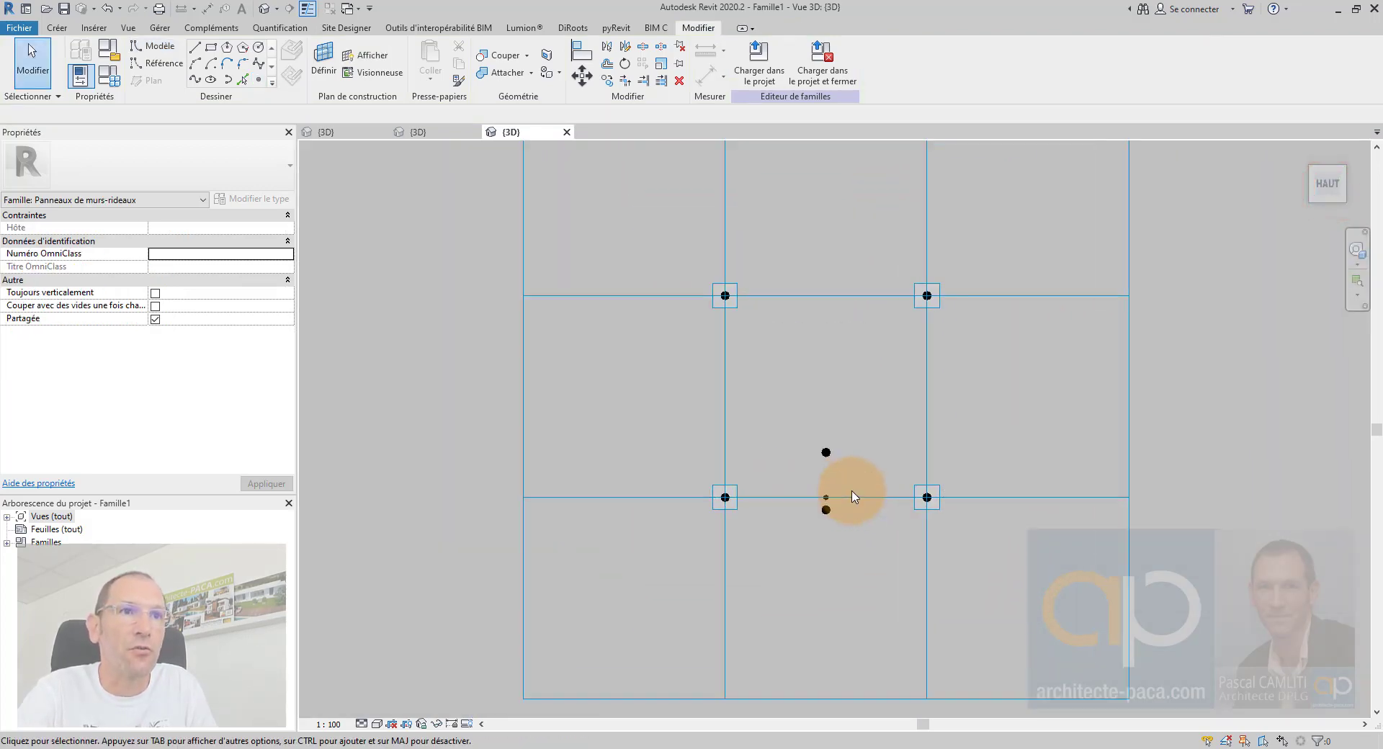
pyautogui.click(797, 401)
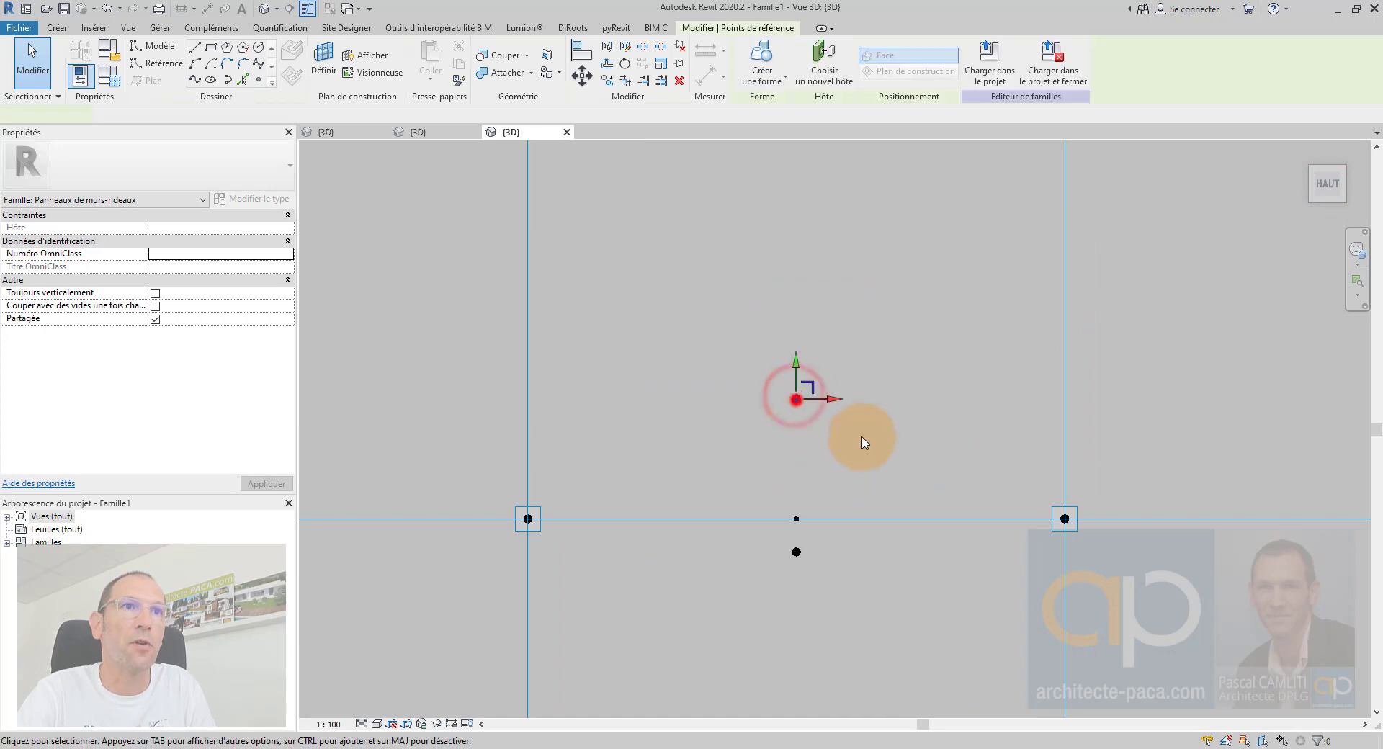
pyautogui.moveTo(906, 442); pyautogui.dragTo(894, 301, button='middle')
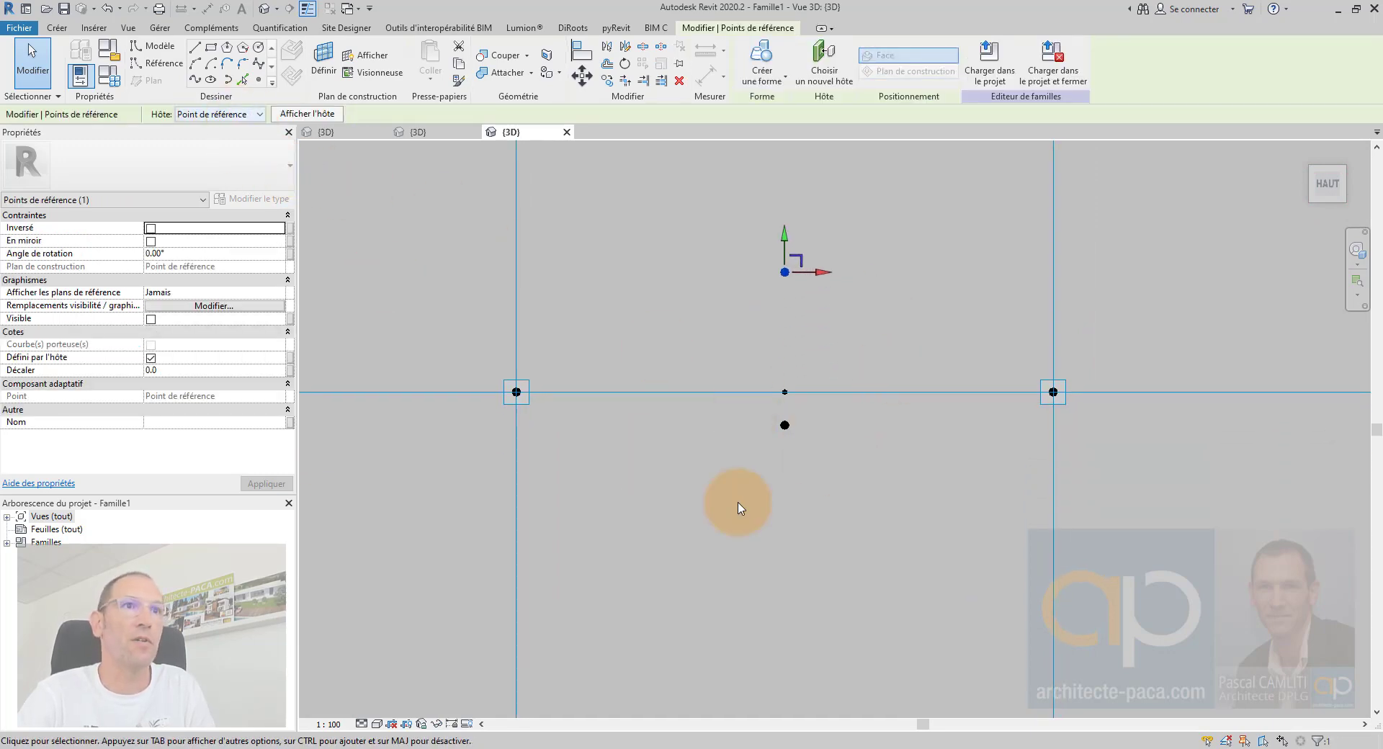
pyautogui.click(784, 427)
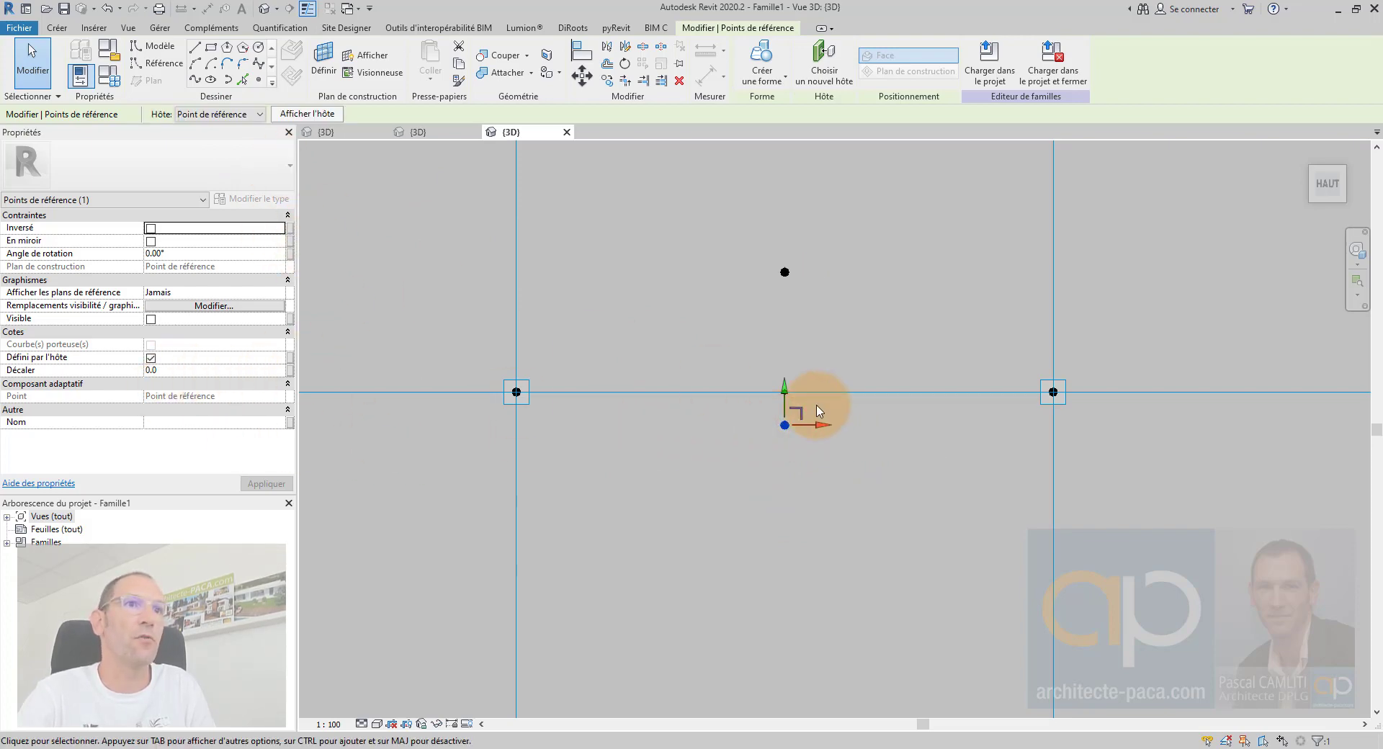
pyautogui.scroll(1, 839, 353)
pyautogui.moveTo(799, 427); pyautogui.dragTo(759, 387)
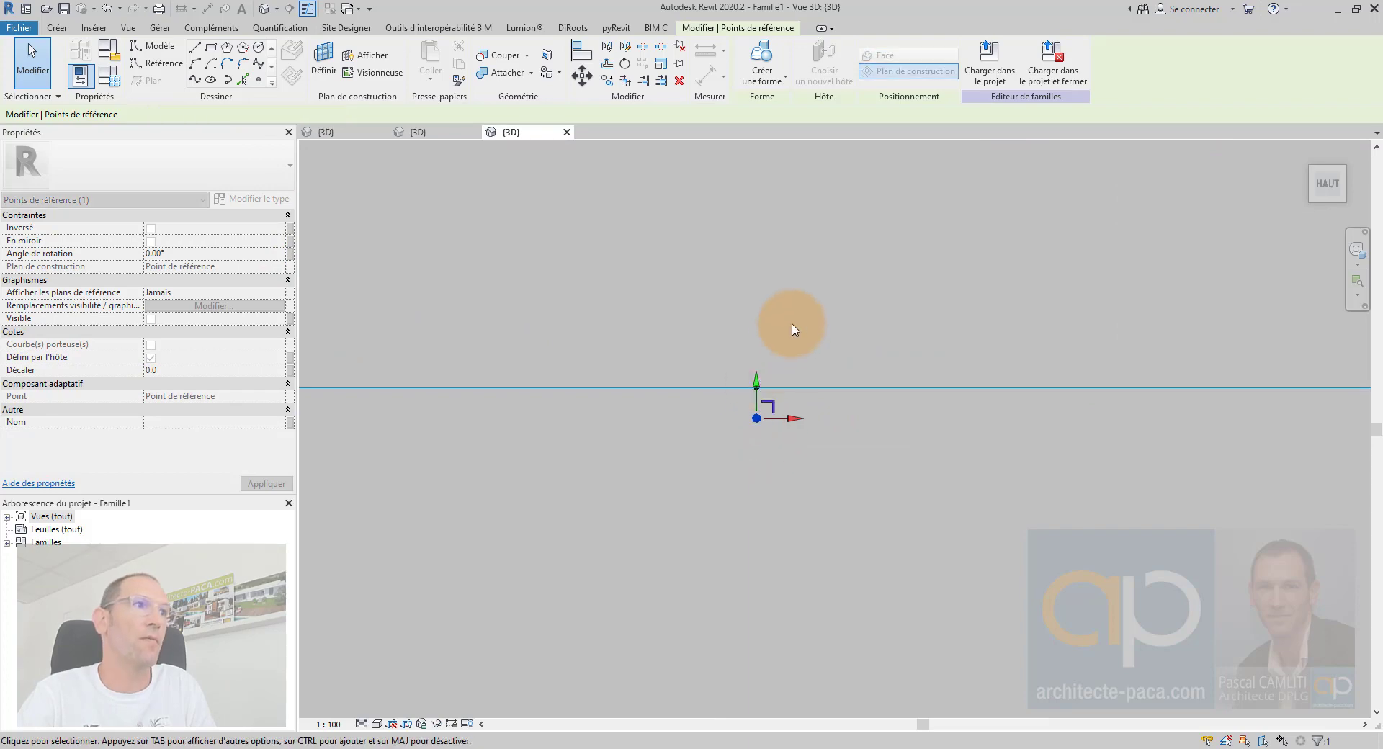
pyautogui.click(793, 320)
pyautogui.click(773, 391)
# Move the other new reference point, inside the central panel cell, closer to the host line in the top view
pyautogui.click(765, 208)
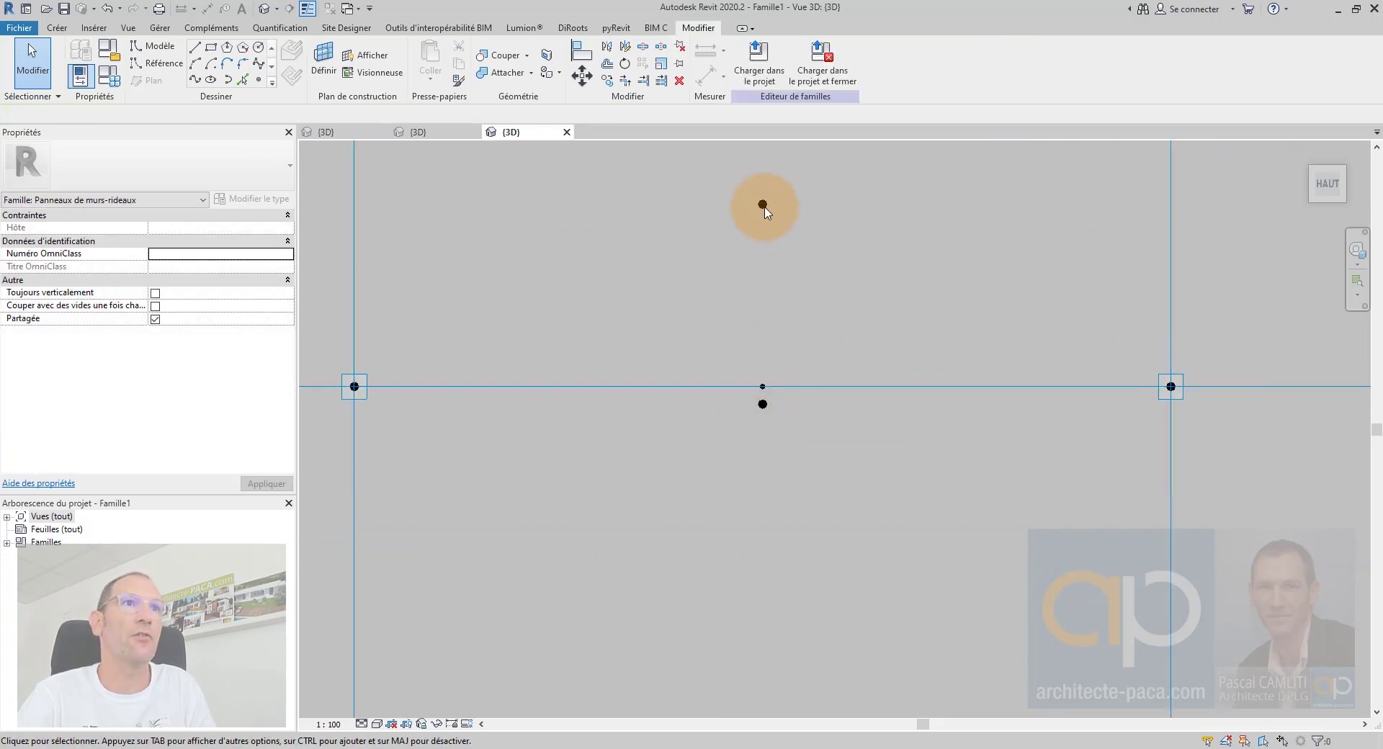
pyautogui.scroll(2, 764, 207)
pyautogui.moveTo(764, 167); pyautogui.dragTo(763, 349)
pyautogui.keyDown('shift'); pyautogui.moveTo(877, 374); pyautogui.dragTo(928, 315, button='middle'); pyautogui.keyUp('shift')
# In the front view, raise the reference point lying below the host line to about the line's level
pyautogui.click(1312, 188)
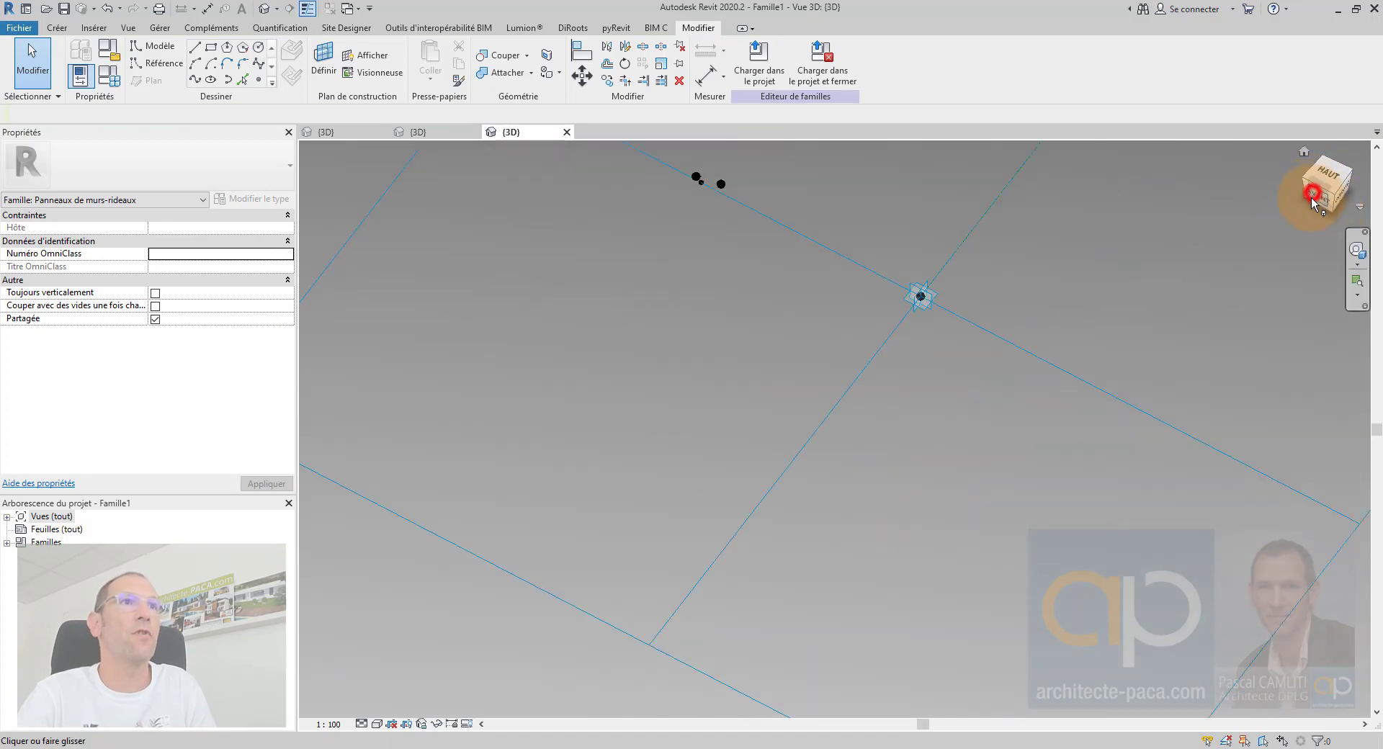
pyautogui.scroll(4, 839, 446)
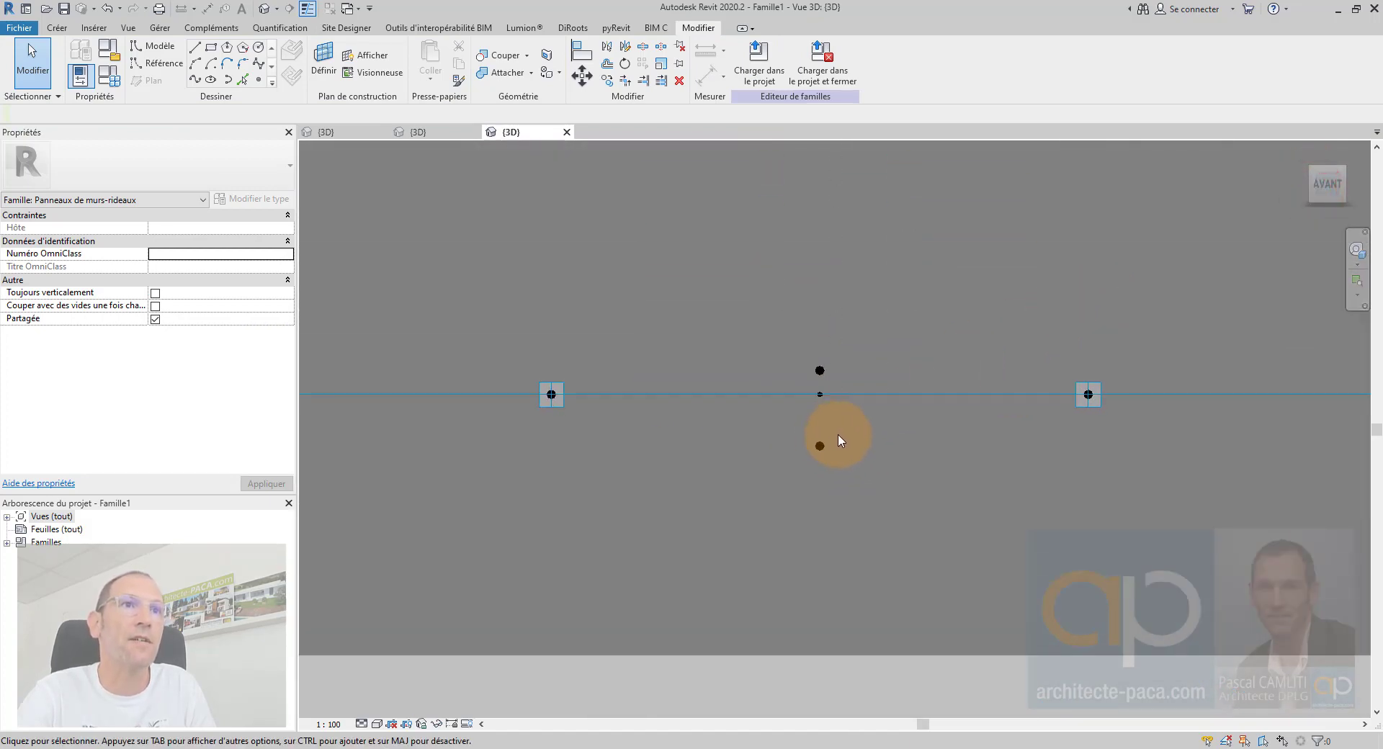
pyautogui.click(819, 460)
pyautogui.scroll(1, 836, 459)
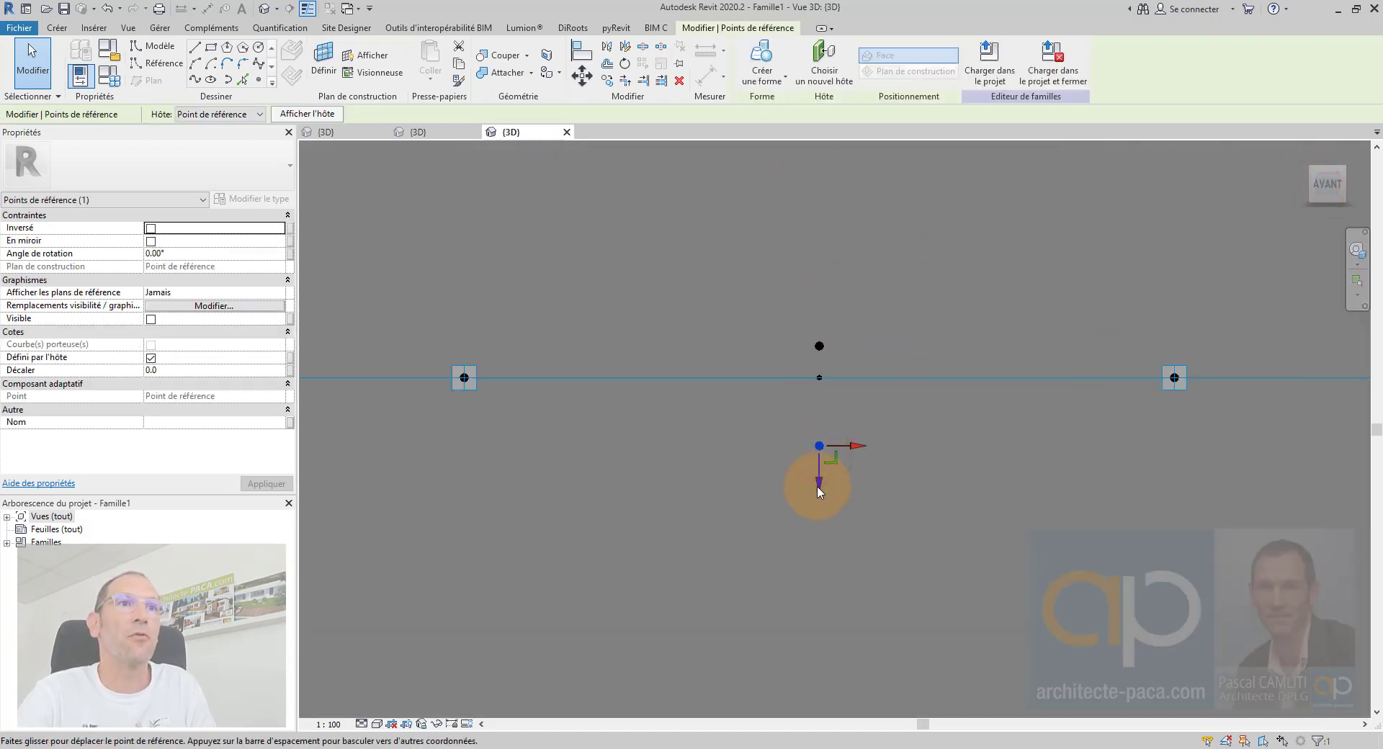
pyautogui.moveTo(818, 492); pyautogui.dragTo(822, 386)
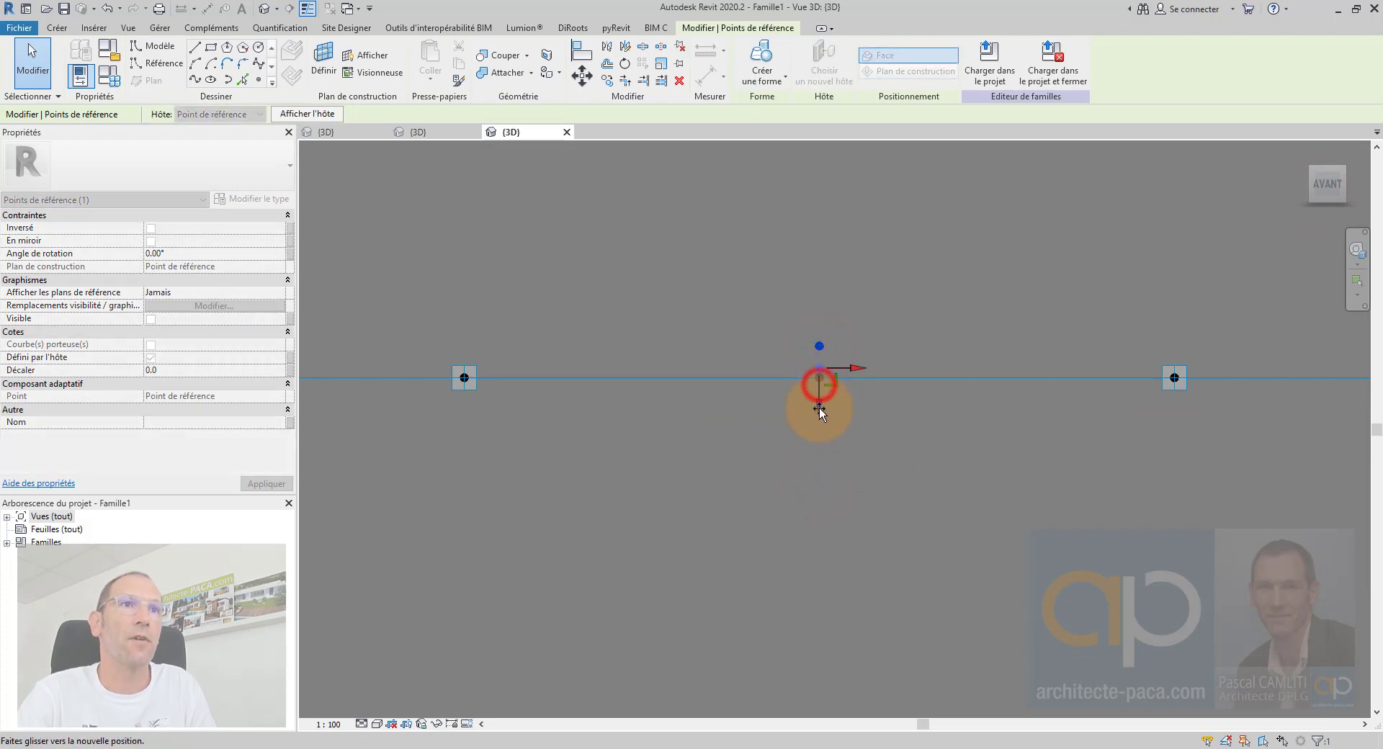
pyautogui.click(905, 356)
# Select the reference point closest to the midpoint in an angled view and examine its axes and properties
pyautogui.keyDown('shift'); pyautogui.moveTo(905, 355); pyautogui.dragTo(629, 488, button='middle'); pyautogui.keyUp('shift')
pyautogui.scroll(5, 596, 532)
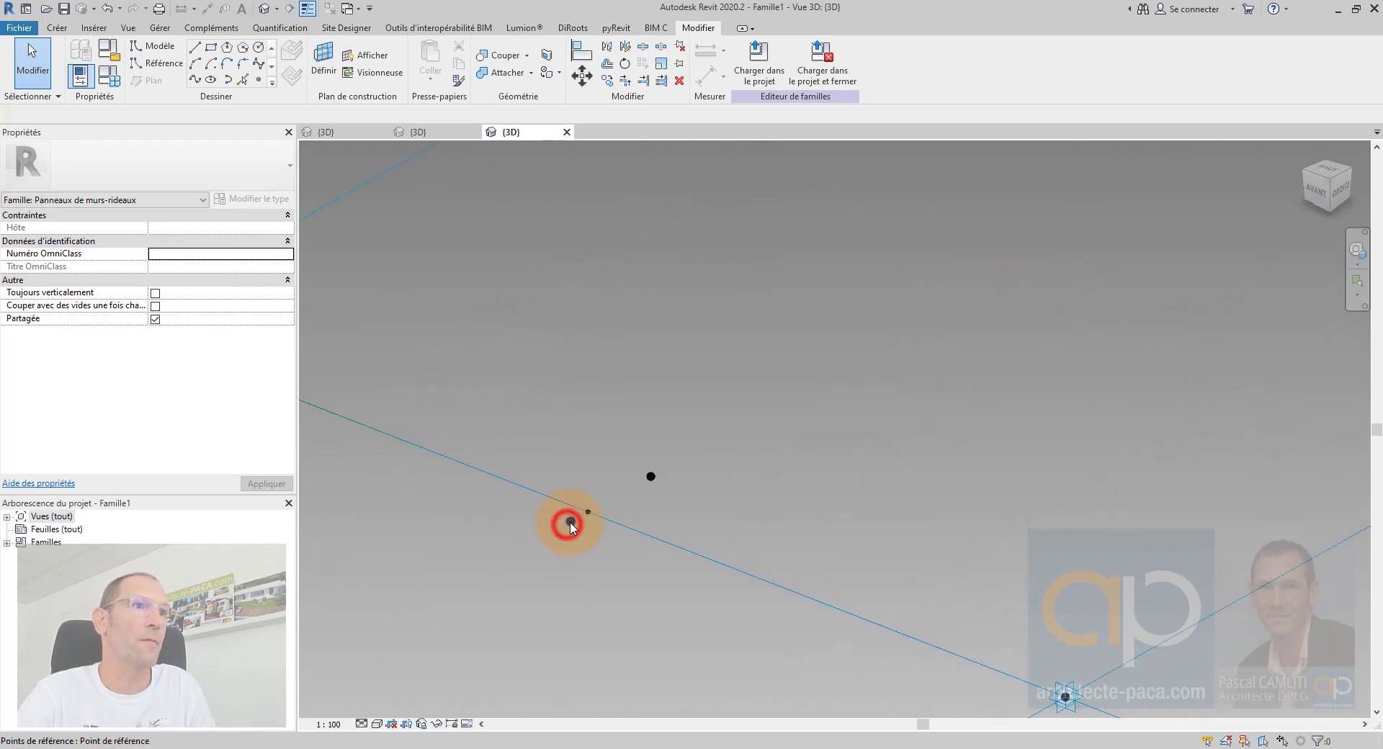
pyautogui.click(572, 521)
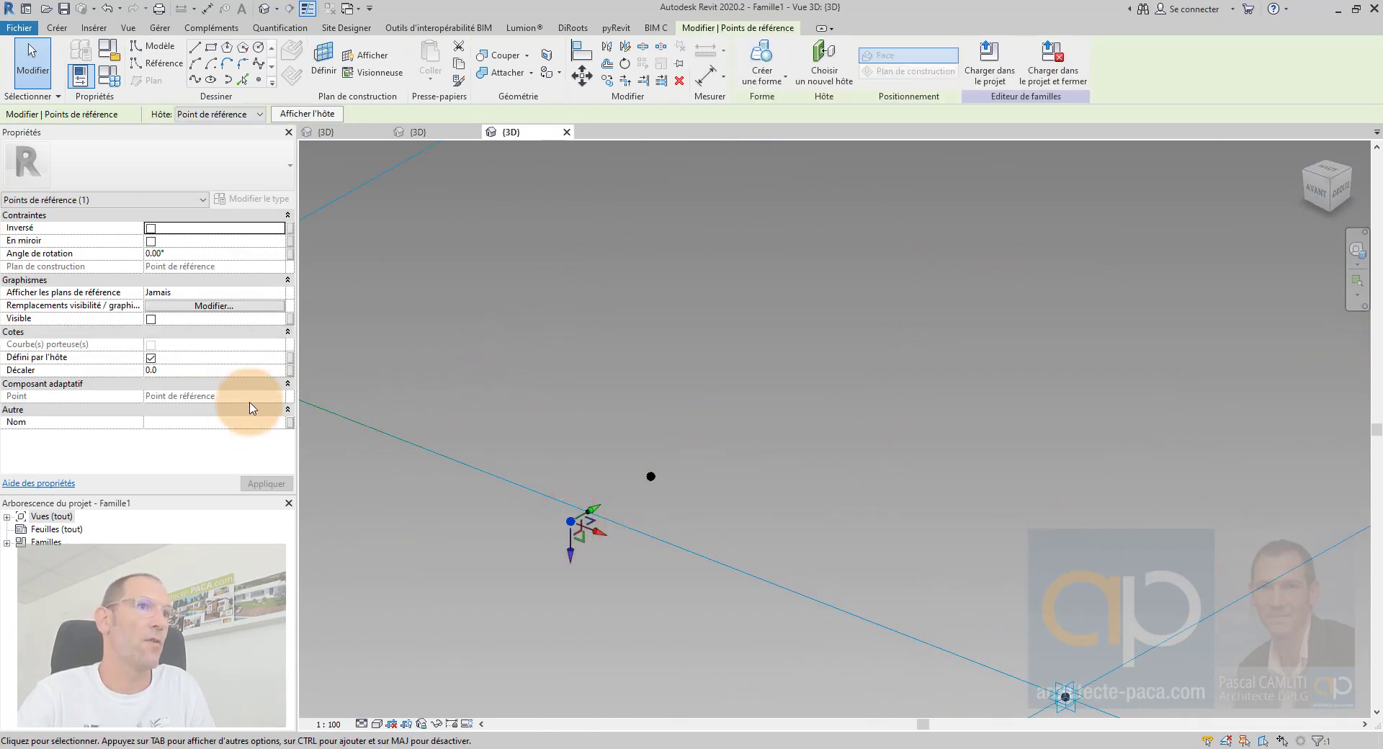
pyautogui.moveTo(650, 477); pyautogui.dragTo(782, 500)
pyautogui.click(642, 542)
pyautogui.click(647, 510)
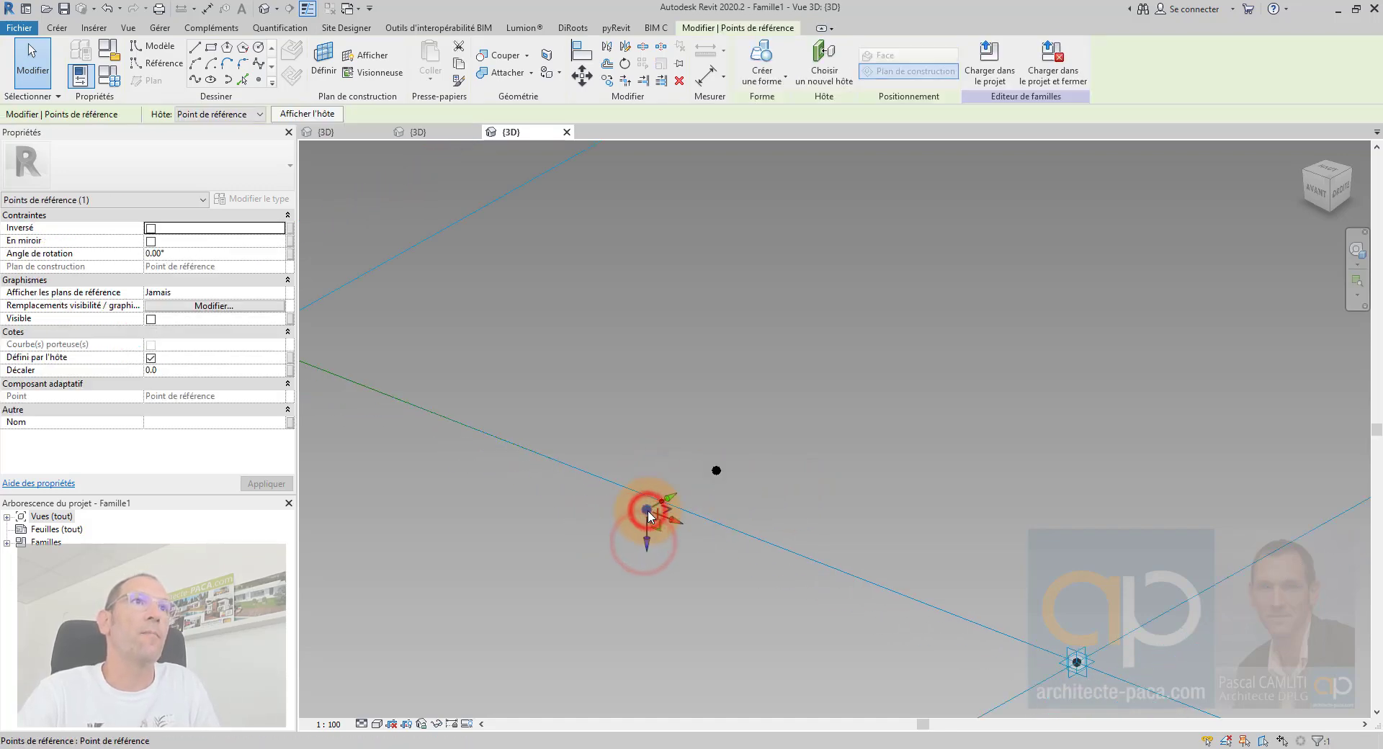
pyautogui.click(639, 344)
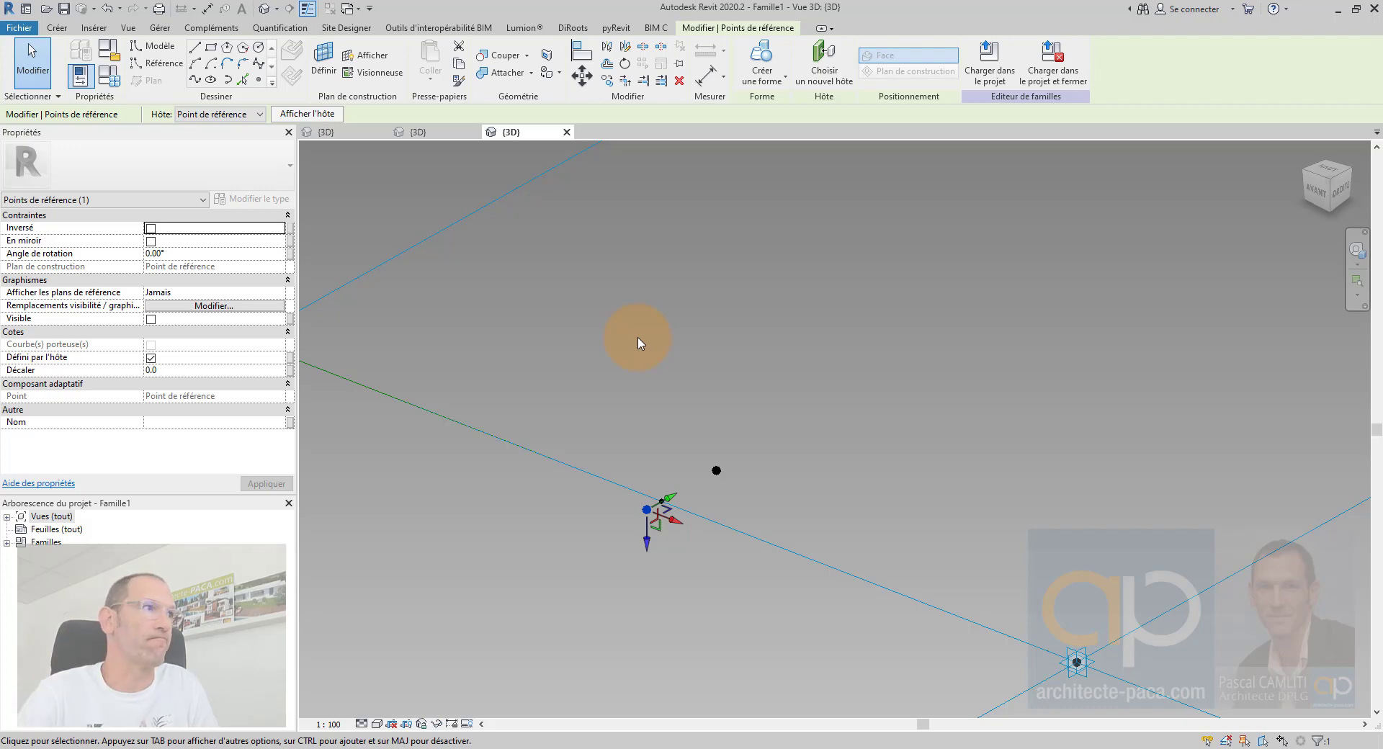
pyautogui.click(725, 403)
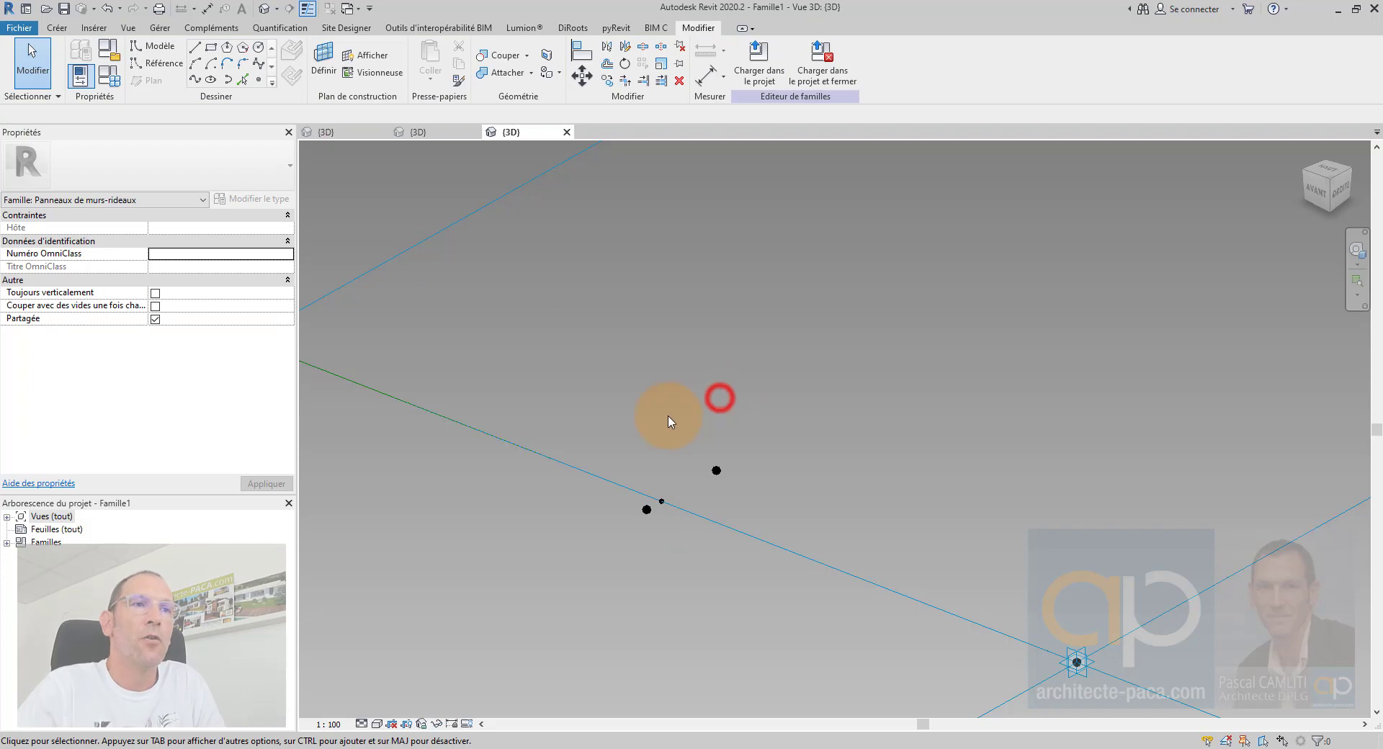
# Set the work plane to the vertical plane of the reference point closest to the midpoint, parallel to the host line
pyautogui.keyDown('shift'); pyautogui.moveTo(643, 418); pyautogui.dragTo(770, 541, button='middle'); pyautogui.keyUp('shift')
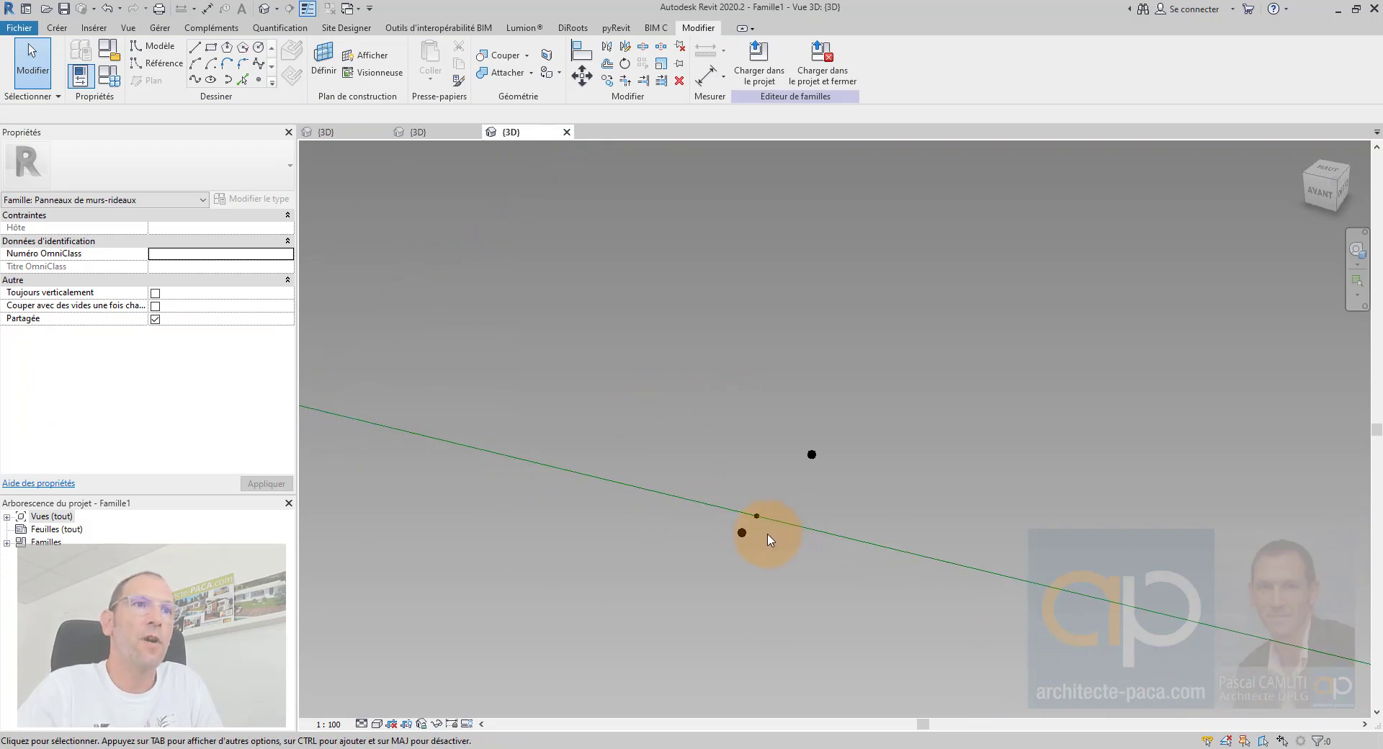
pyautogui.click(324, 54)
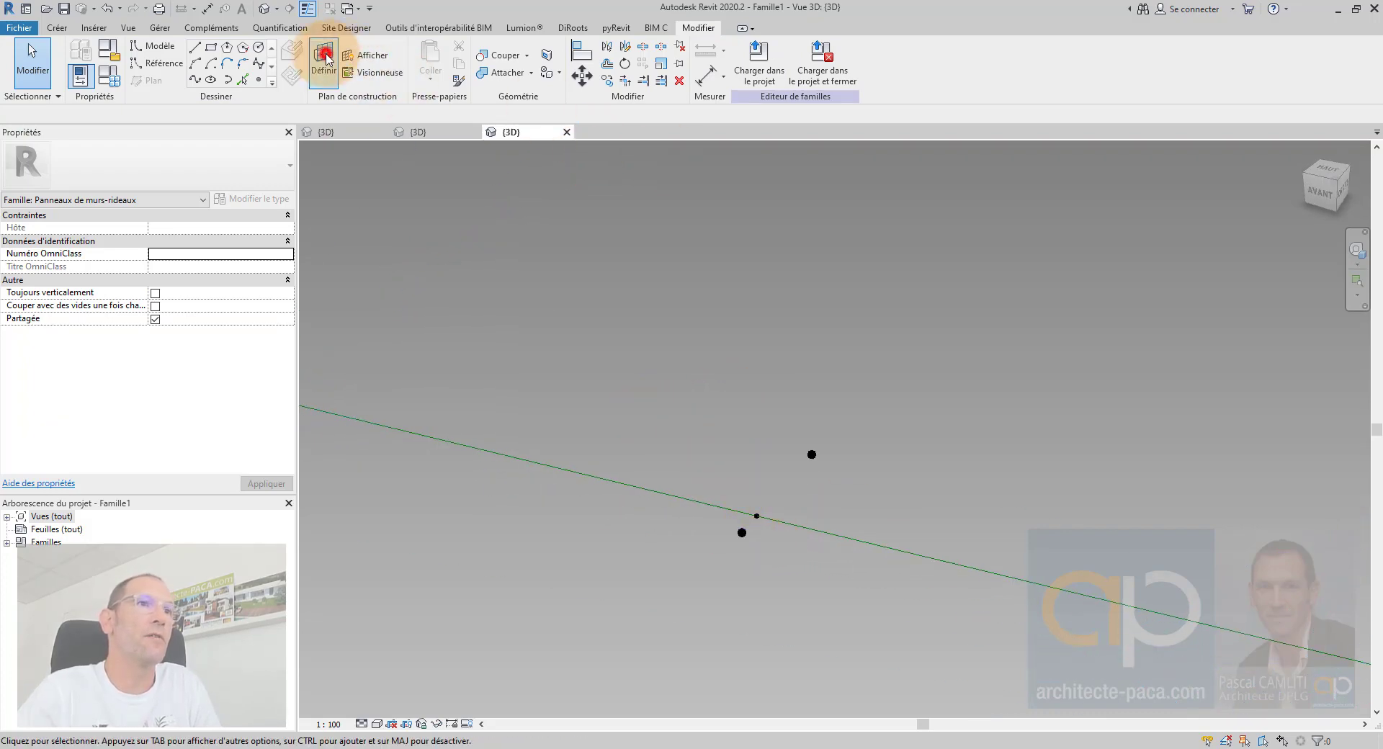
pyautogui.click(742, 532)
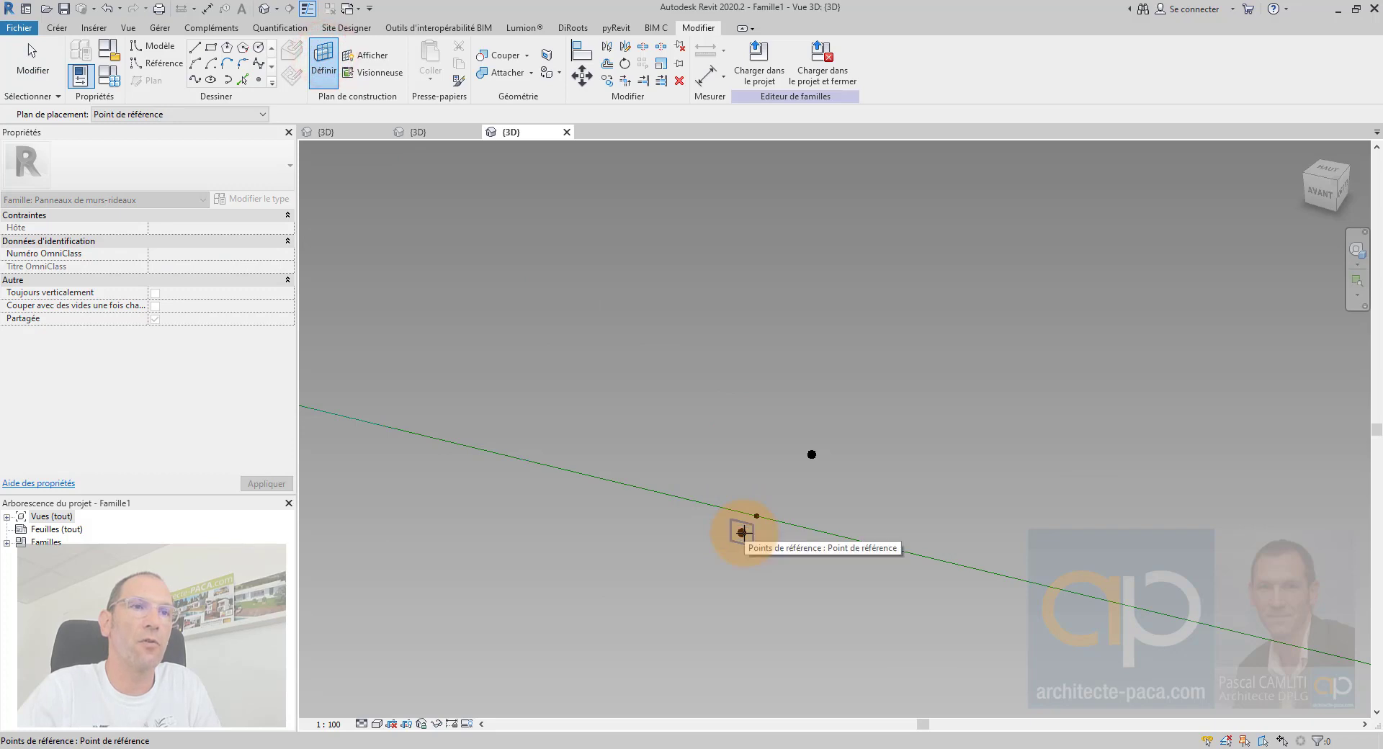
pyautogui.keyDown('shift'); pyautogui.moveTo(732, 534); pyautogui.dragTo(786, 406, button='middle'); pyautogui.keyUp('shift')
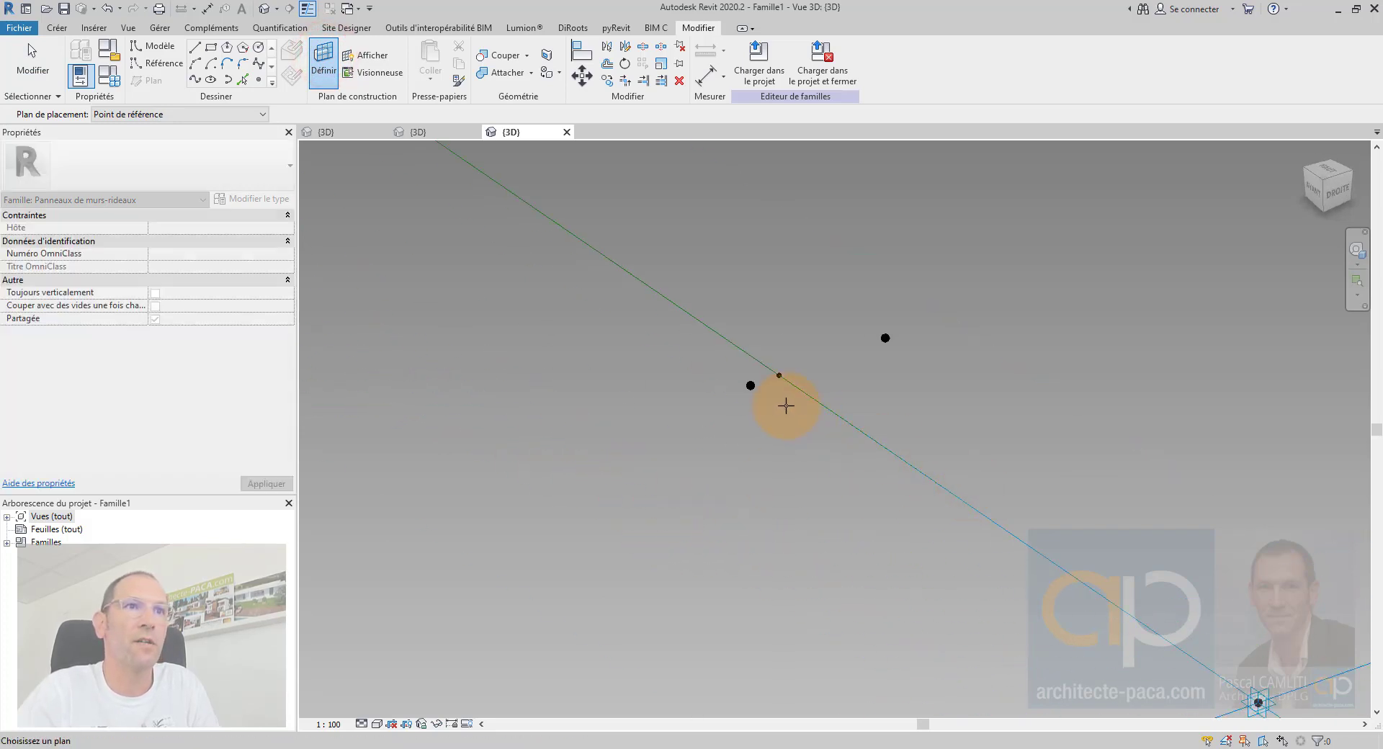
pyautogui.click(750, 385)
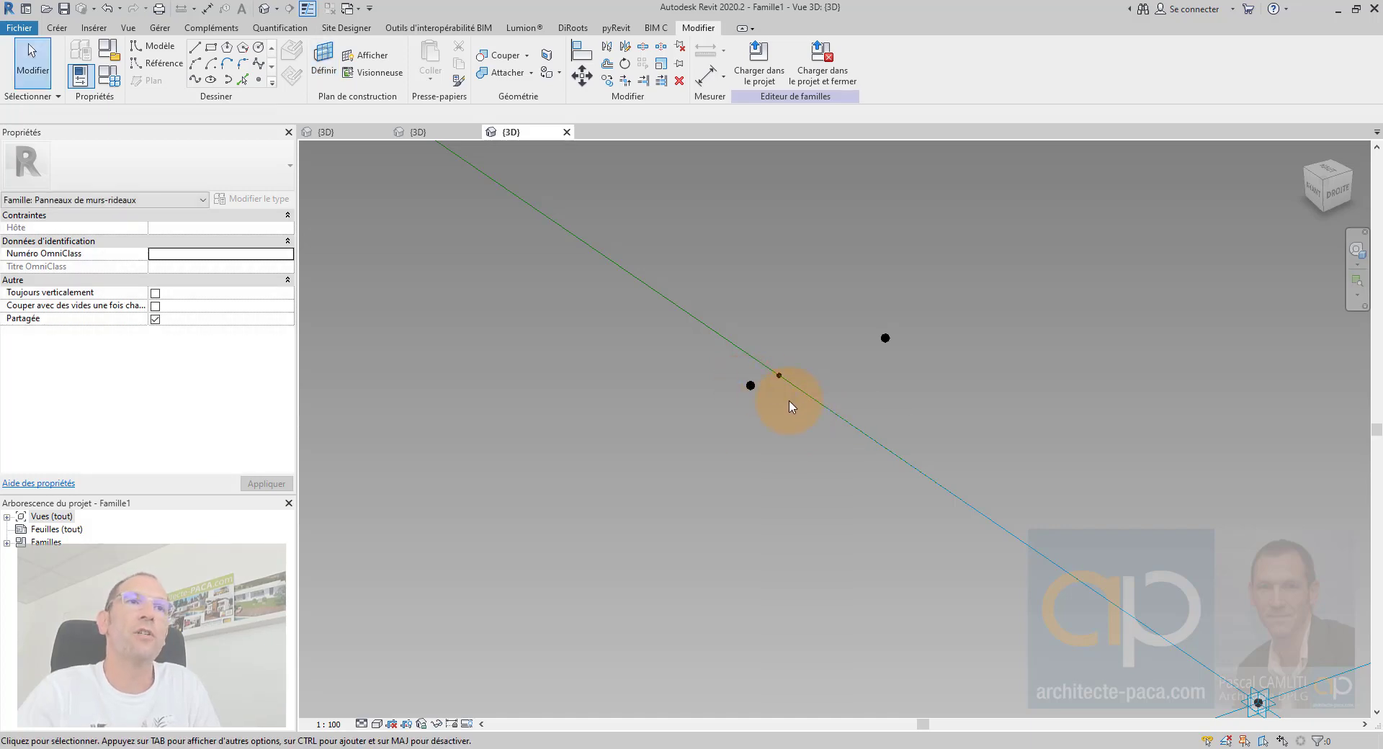
# Display the active work plane and examine its position relative to the four adaptive points
pyautogui.scroll(-2, 769, 408)
pyautogui.click(372, 55)
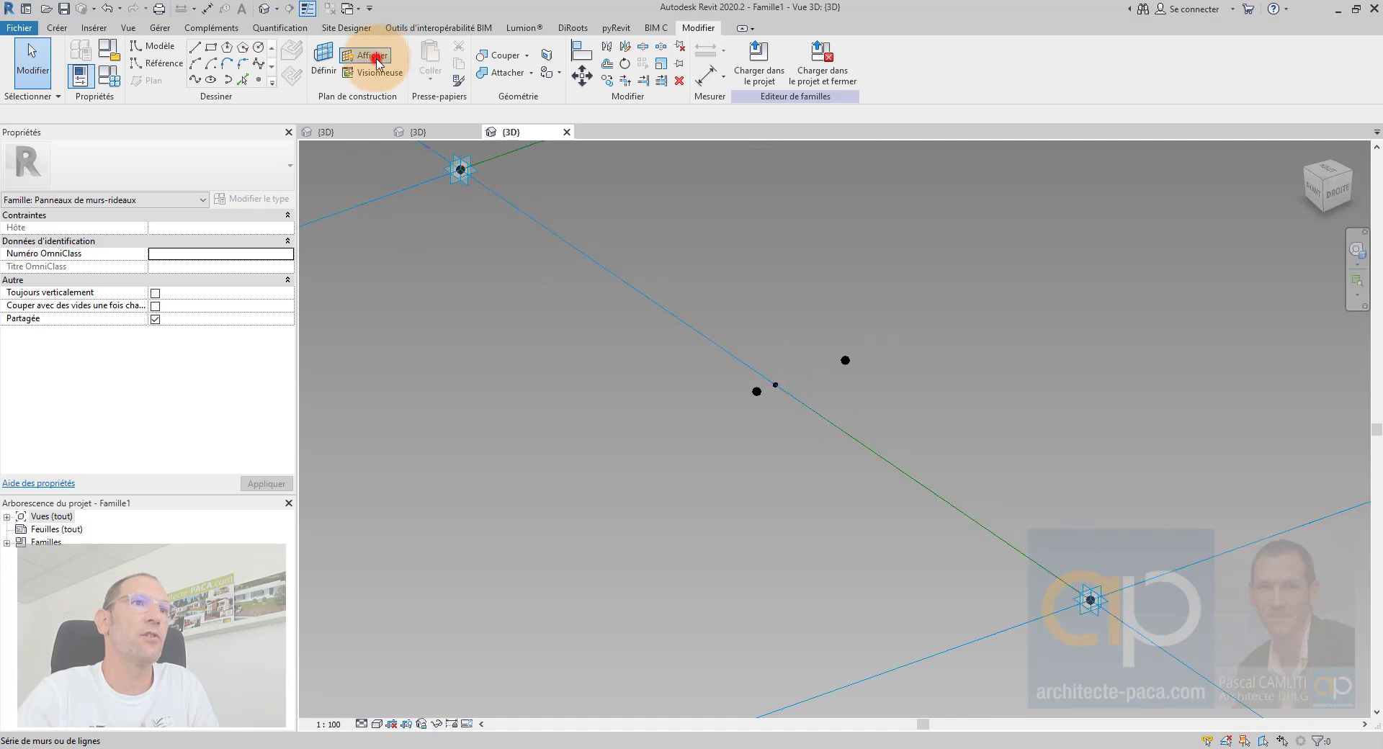
pyautogui.keyDown('shift'); pyautogui.moveTo(886, 401); pyautogui.dragTo(926, 386, button='middle'); pyautogui.keyUp('shift')
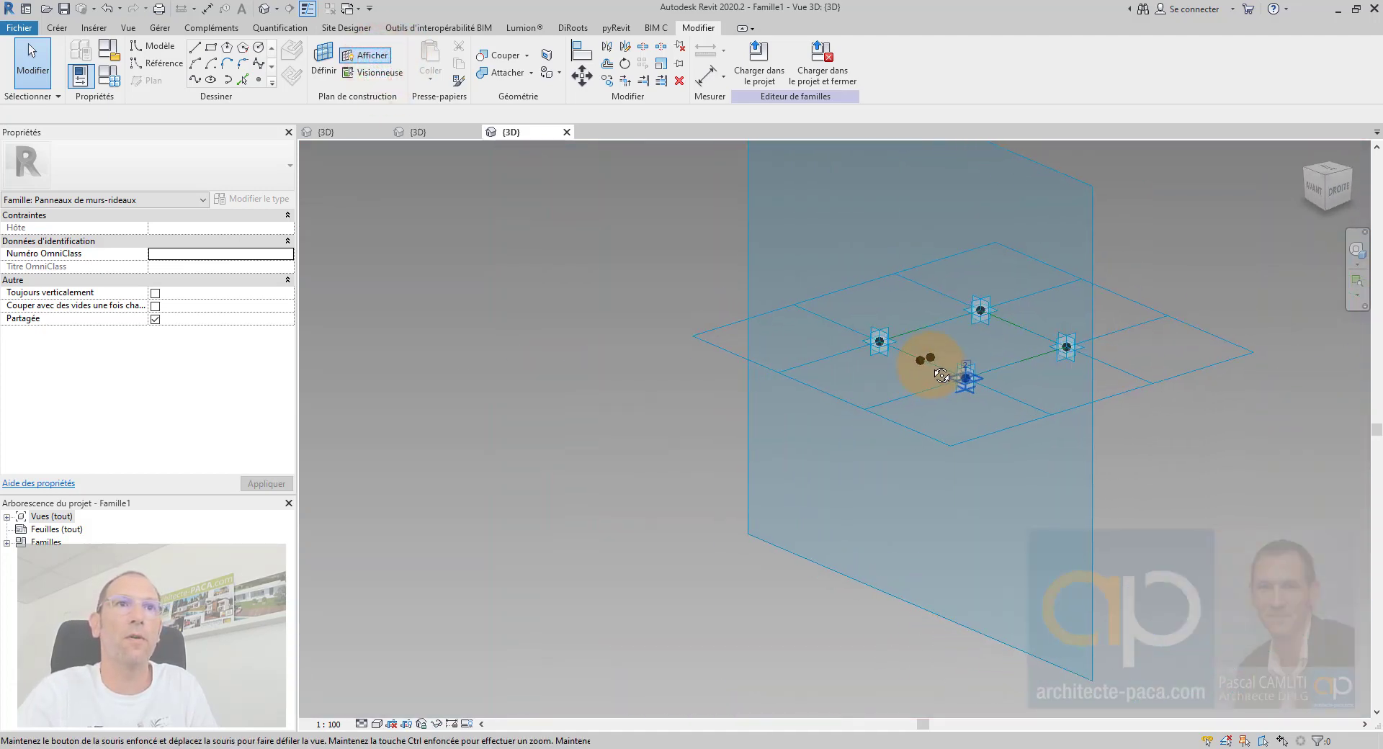
pyautogui.scroll(5, 920, 364)
pyautogui.scroll(-5, 925, 366)
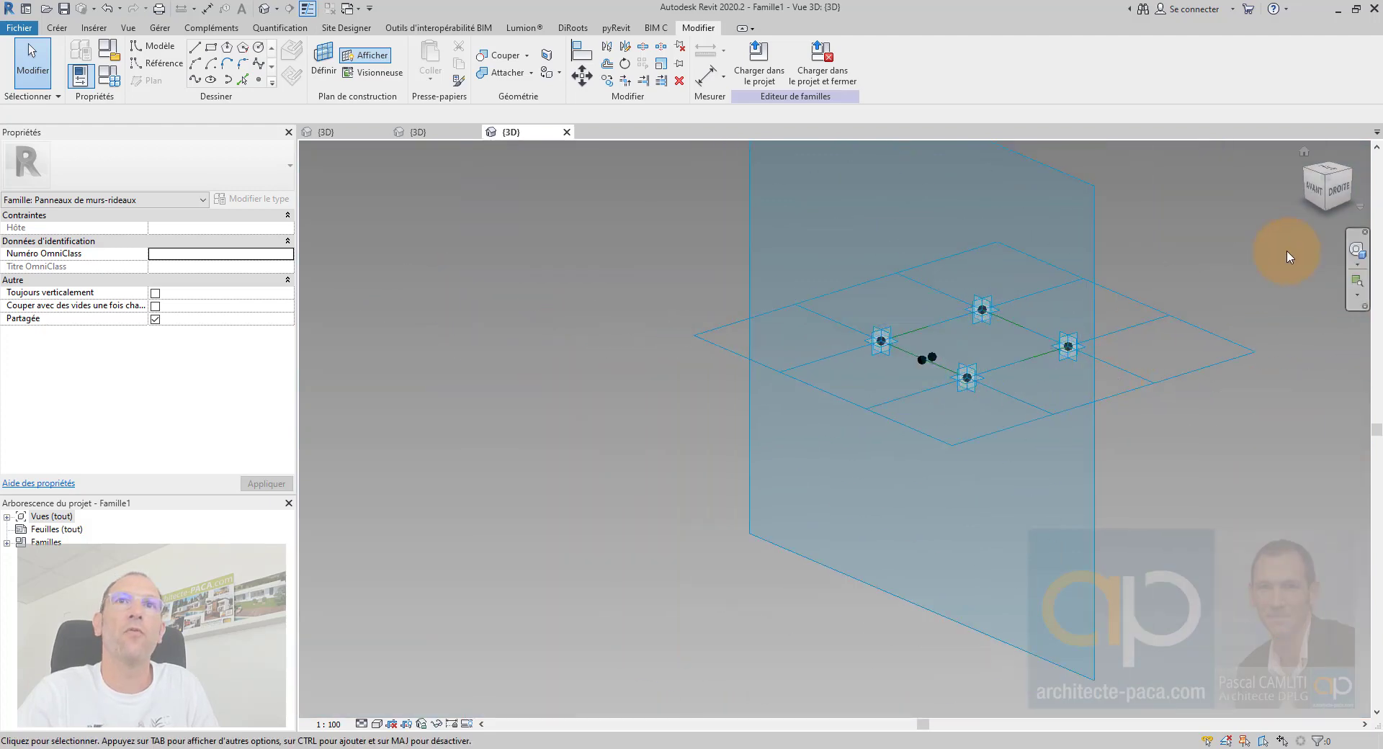
# In the front view, draw a tiny start-end-radius model arc of about 0.8 radius curving down to the reference point at the midpoint
pyautogui.click(1313, 193)
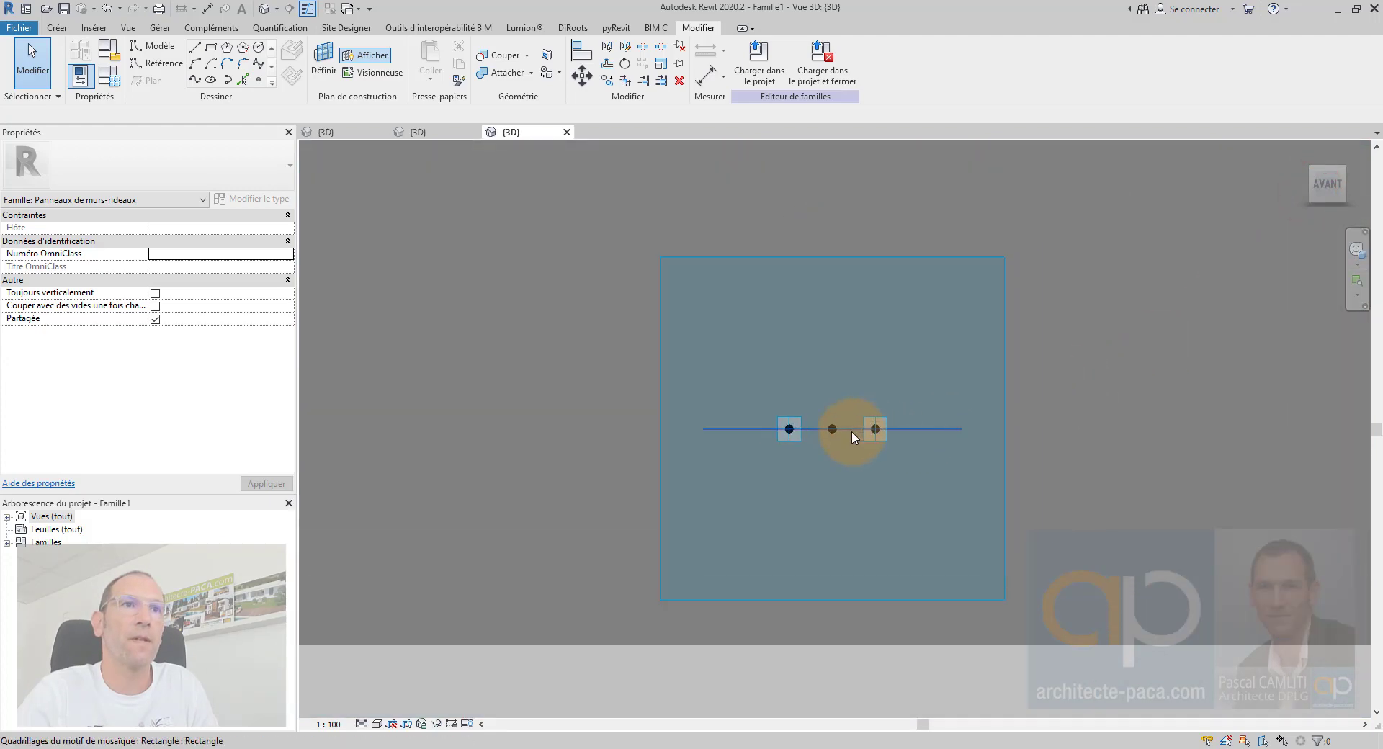
pyautogui.keyDown('shift'); pyautogui.moveTo(821, 407); pyautogui.dragTo(829, 513, button='middle'); pyautogui.keyUp('shift')
pyautogui.click(1325, 191)
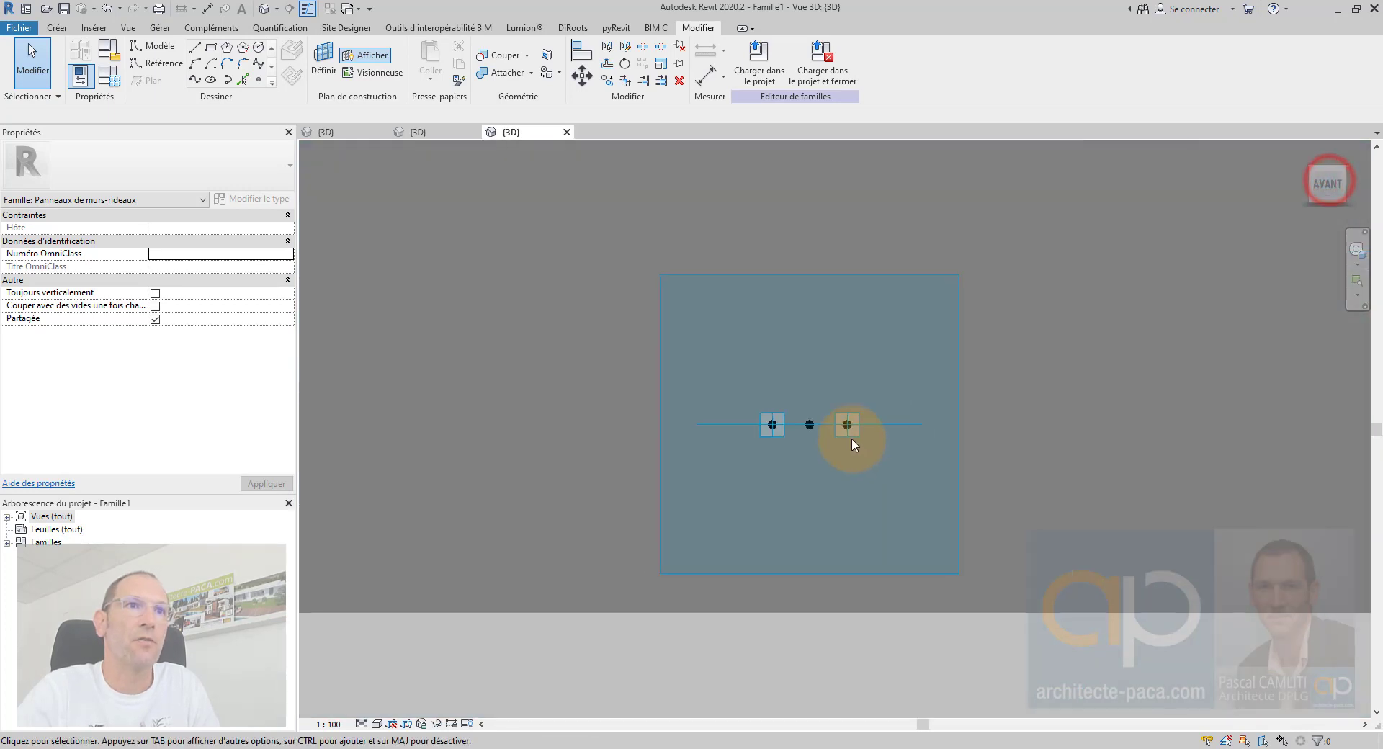
pyautogui.scroll(5, 851, 433)
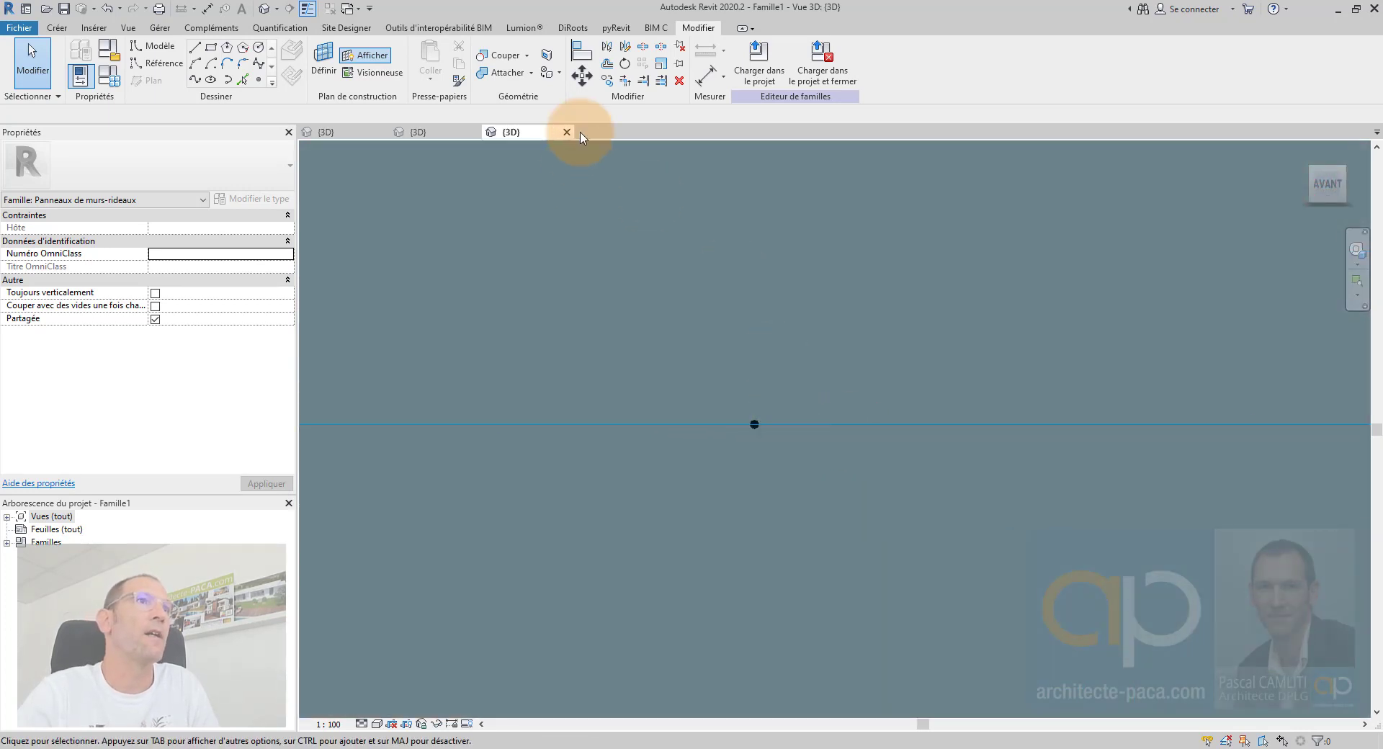
pyautogui.click(58, 28)
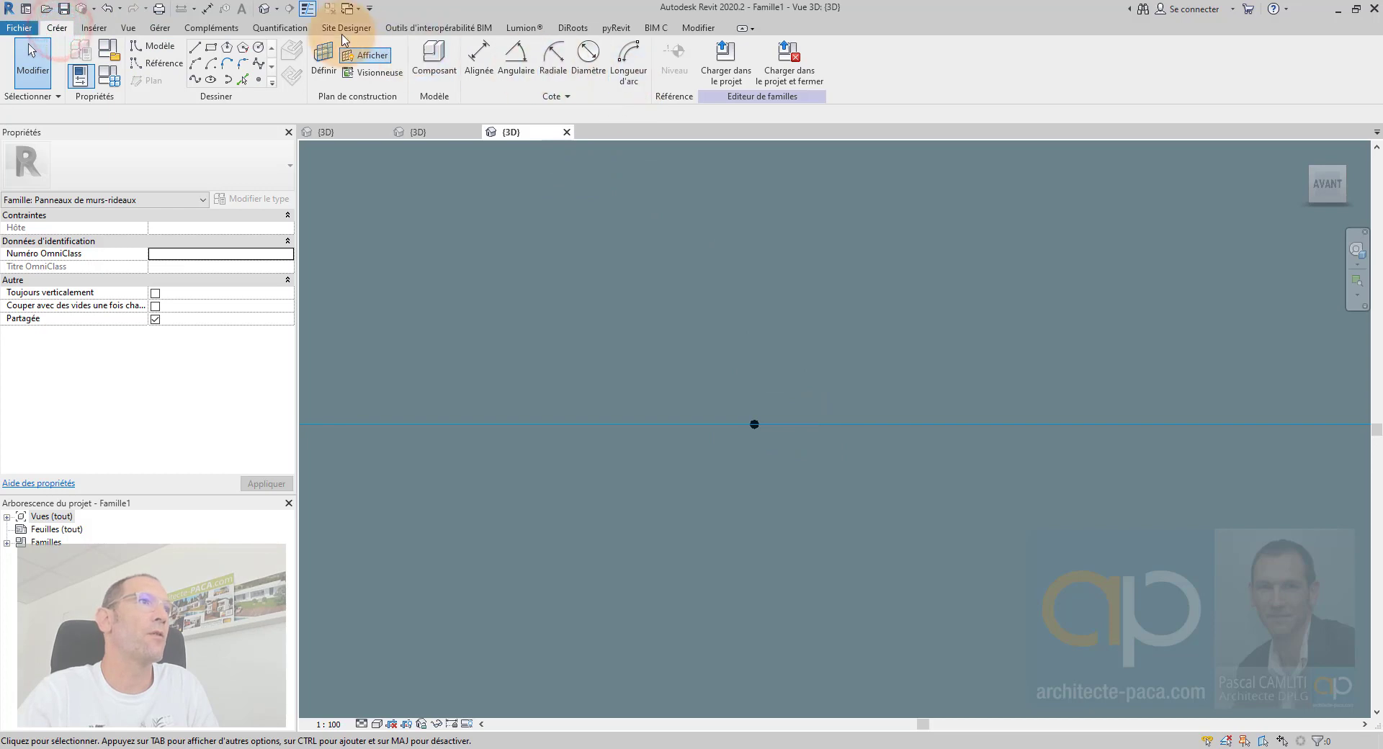
pyautogui.click(160, 55)
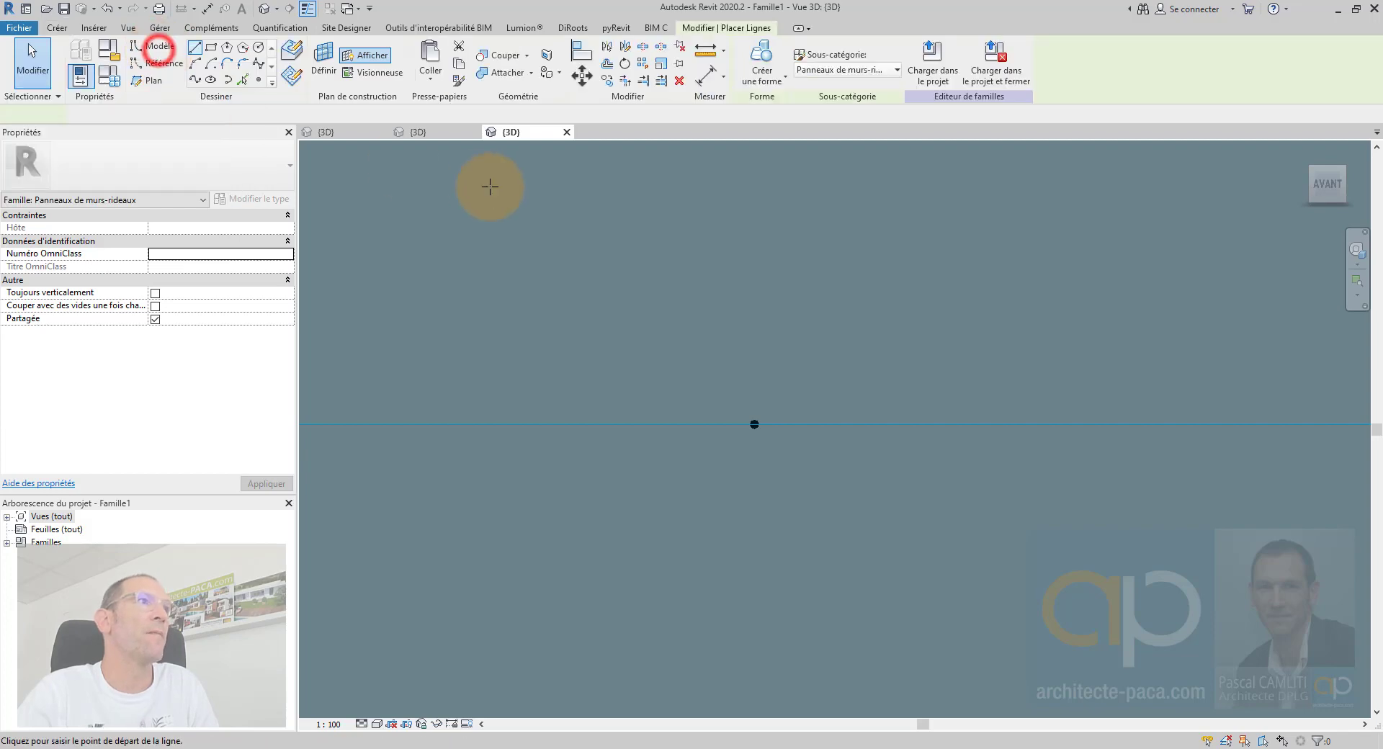
pyautogui.click(195, 63)
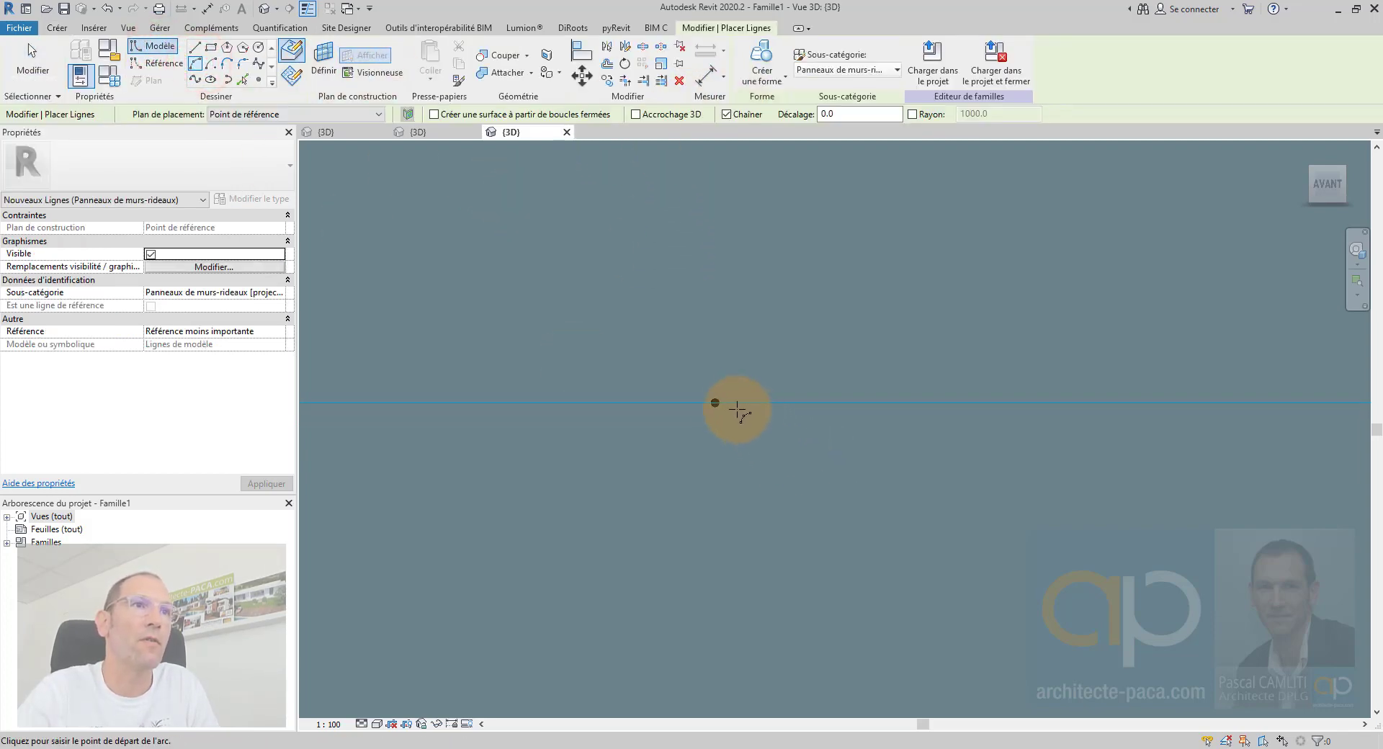
pyautogui.click(685, 393)
pyautogui.click(736, 419)
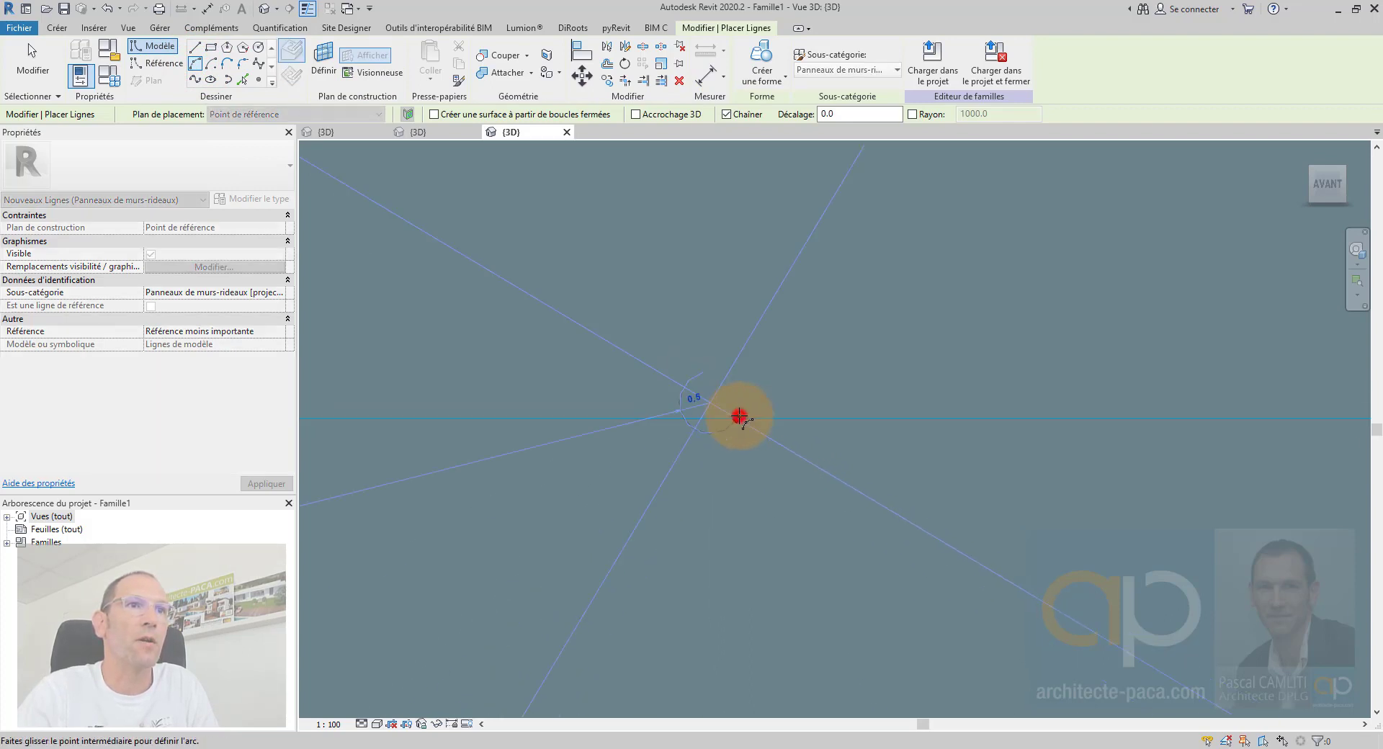
pyautogui.click(756, 417)
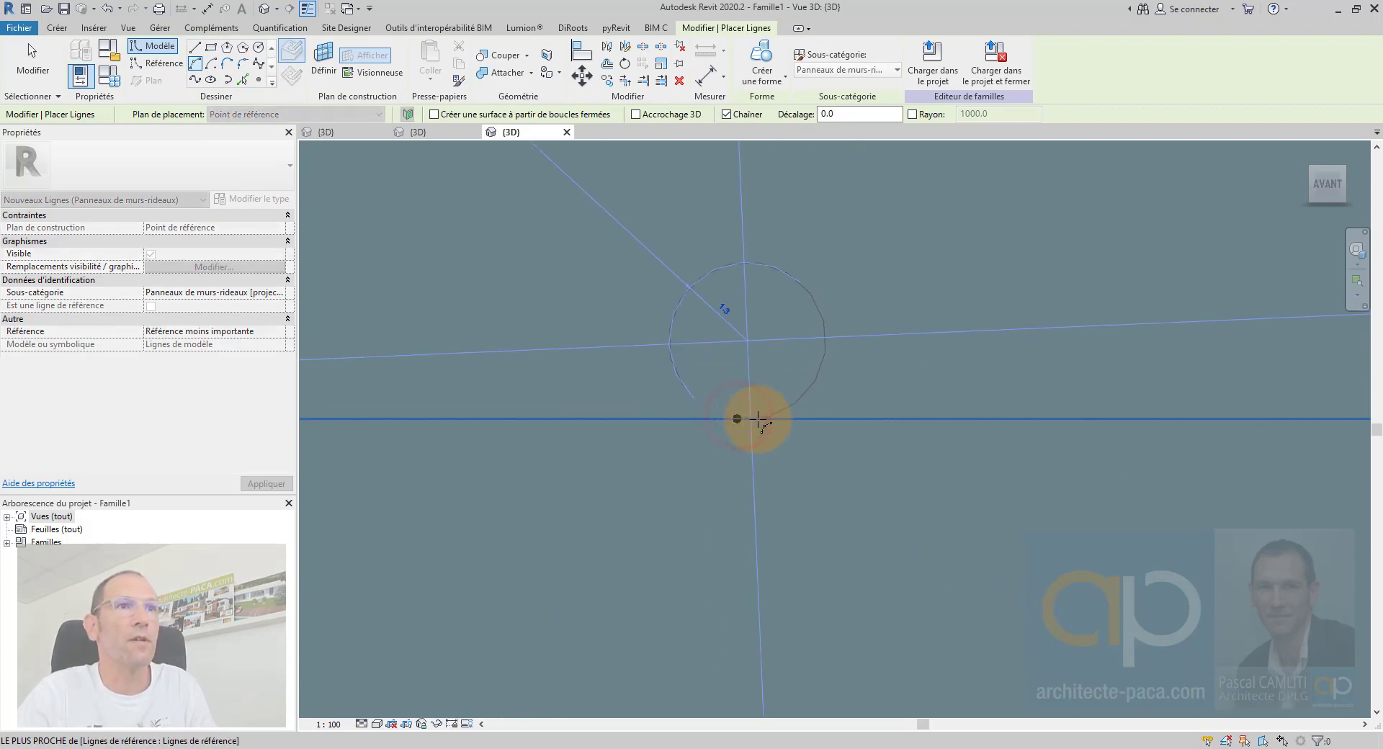
pyautogui.click(692, 384)
pyautogui.click(782, 391)
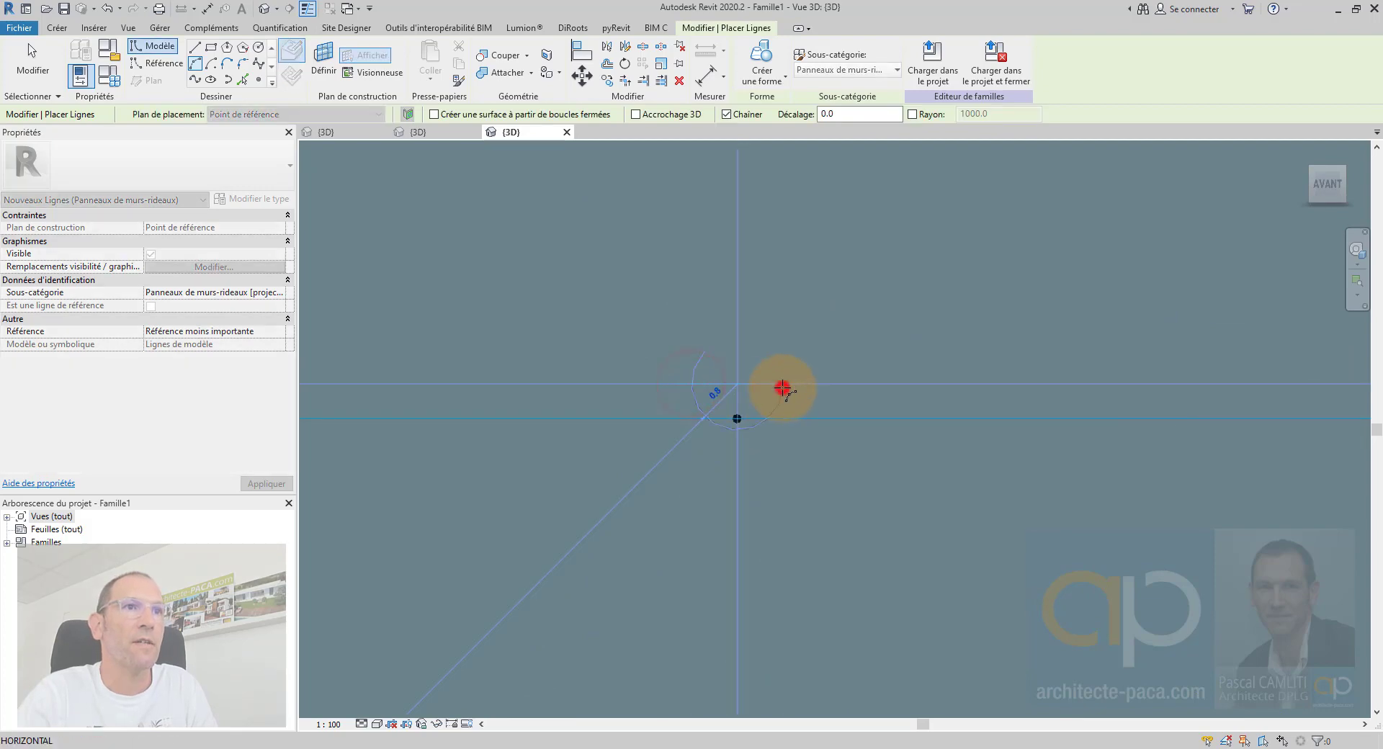
pyautogui.click(741, 417)
pyautogui.press('Escape')
pyautogui.press('Escape')
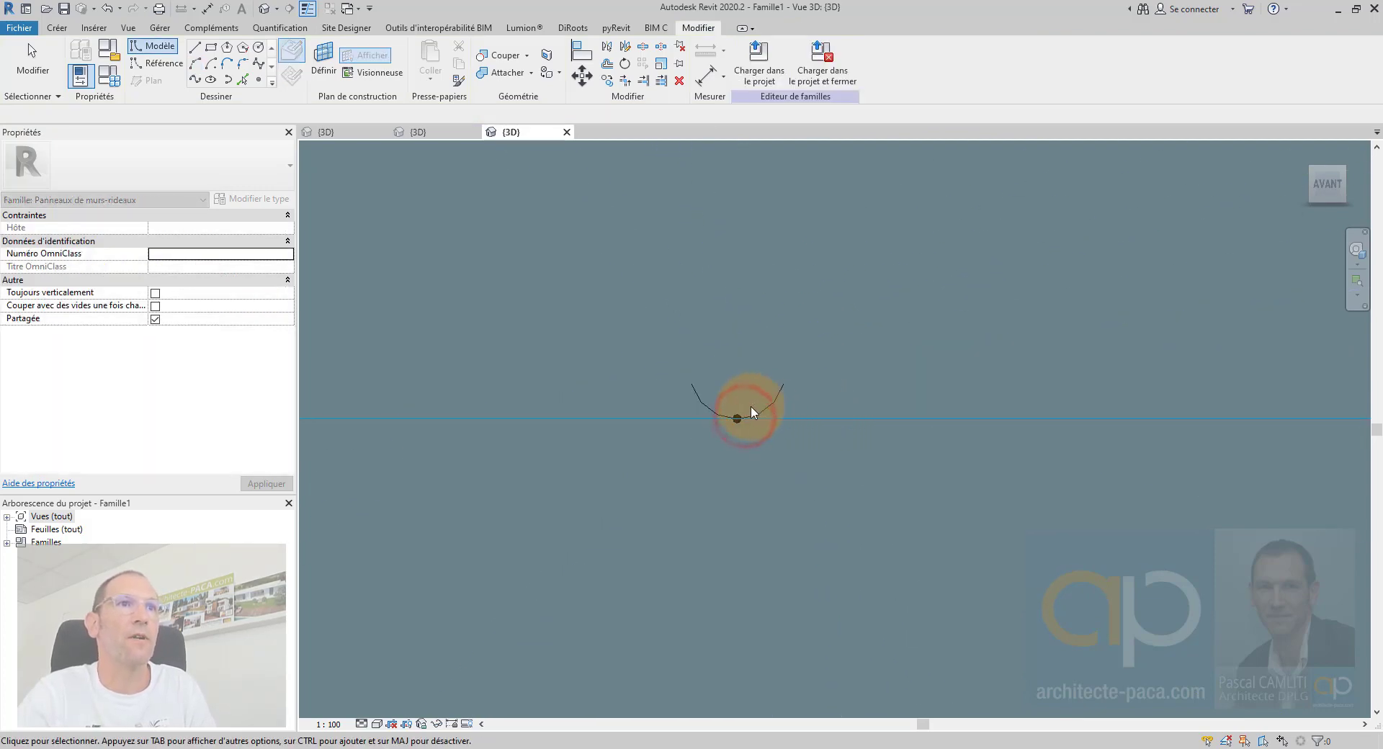
# Examine the arc's position and scale relative to the reference points, grid and work plane in an angled view
pyautogui.keyDown('shift'); pyautogui.moveTo(802, 408); pyautogui.dragTo(811, 438, button='middle'); pyautogui.keyUp('shift')
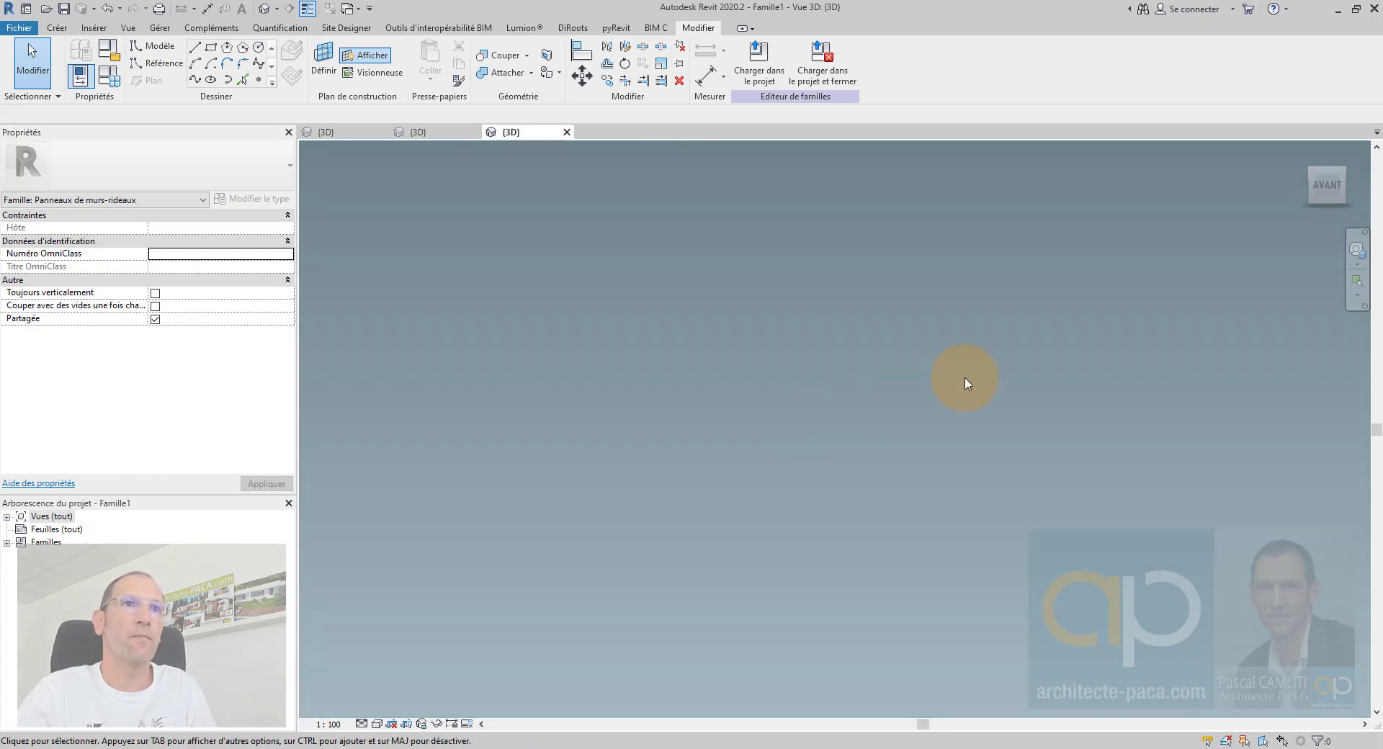
pyautogui.keyDown('shift'); pyautogui.moveTo(954, 390); pyautogui.dragTo(948, 420, button='middle'); pyautogui.keyUp('shift')
pyautogui.scroll(-3, 936, 463)
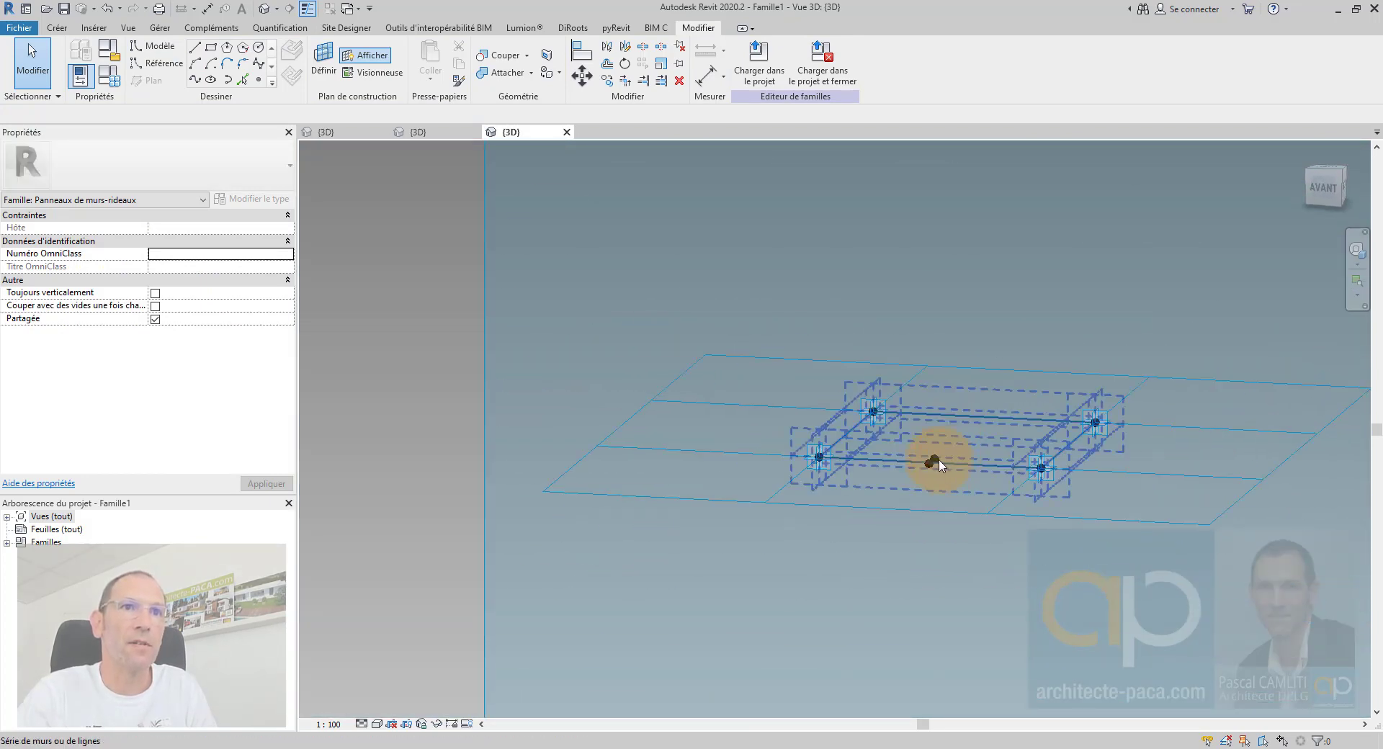
pyautogui.scroll(4, 934, 476)
pyautogui.keyDown('shift'); pyautogui.moveTo(932, 476); pyautogui.dragTo(892, 449, button='middle'); pyautogui.keyUp('shift')
pyautogui.scroll(-3, 892, 448)
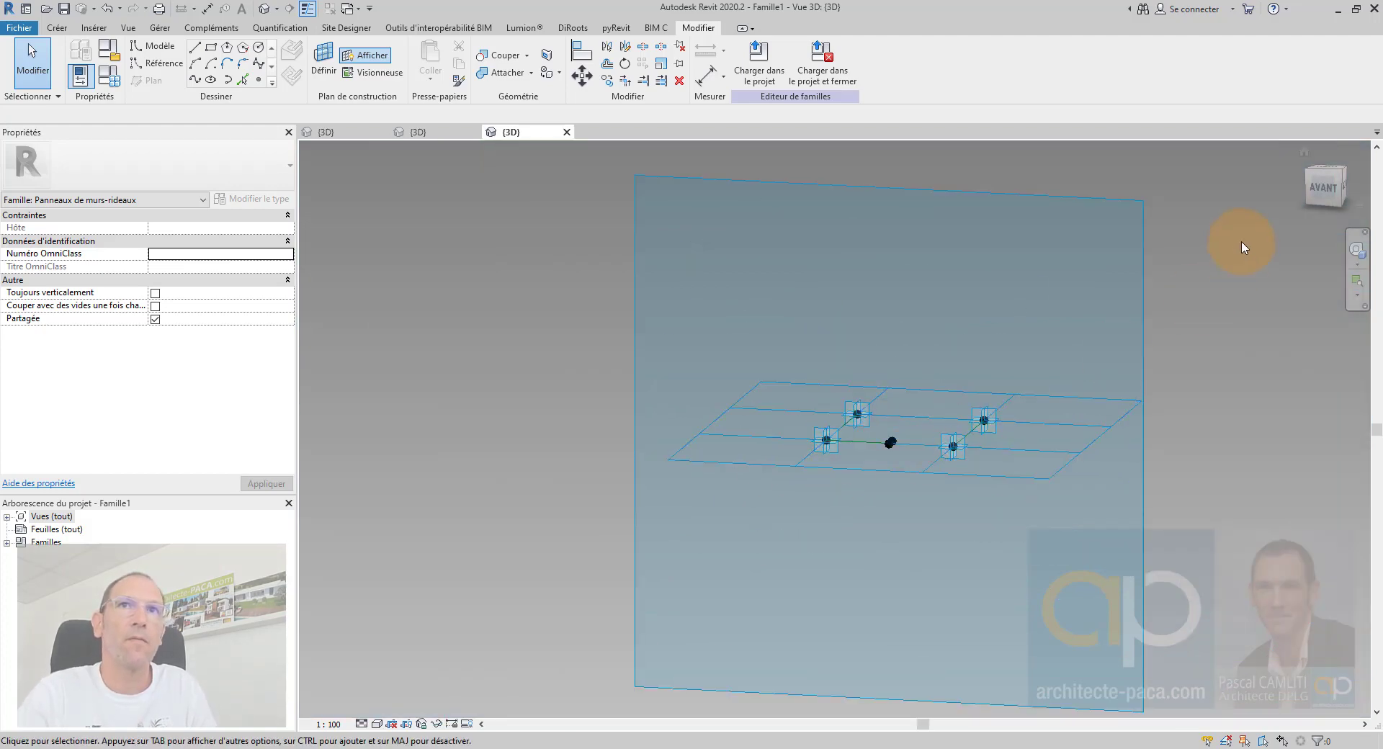
# Draw a larger start-end-radius model arc of about 16 radius in the front view, with its low point at the reference point
pyautogui.click(1323, 185)
pyautogui.scroll(5, 855, 439)
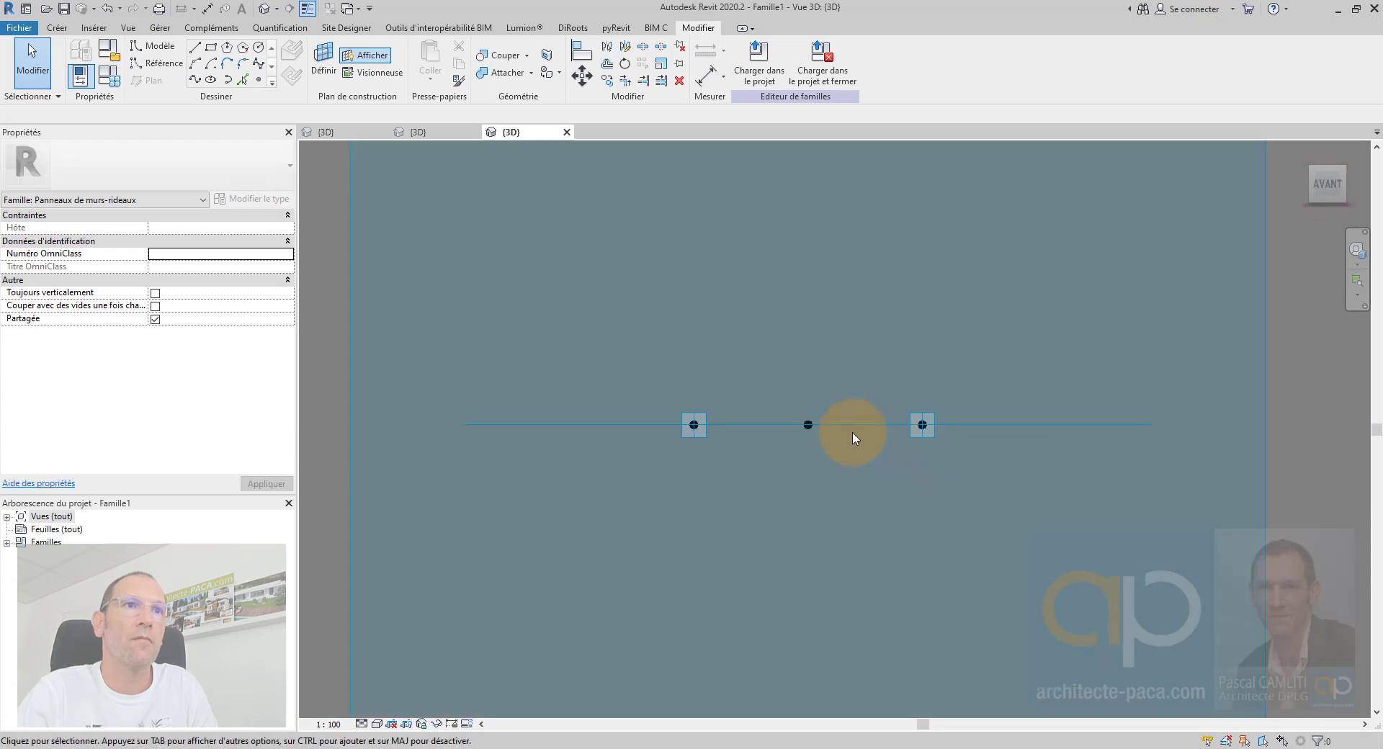
pyautogui.click(194, 65)
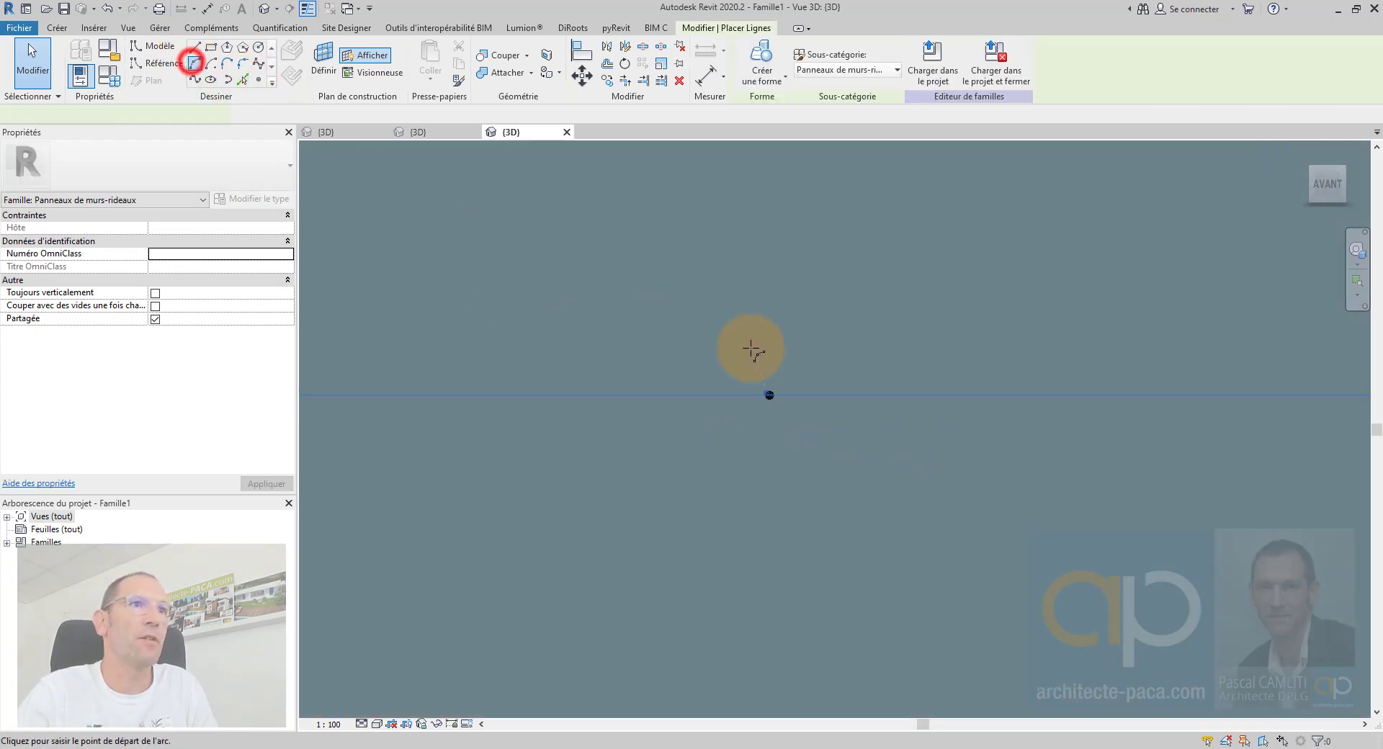
pyautogui.click(733, 381)
pyautogui.click(812, 387)
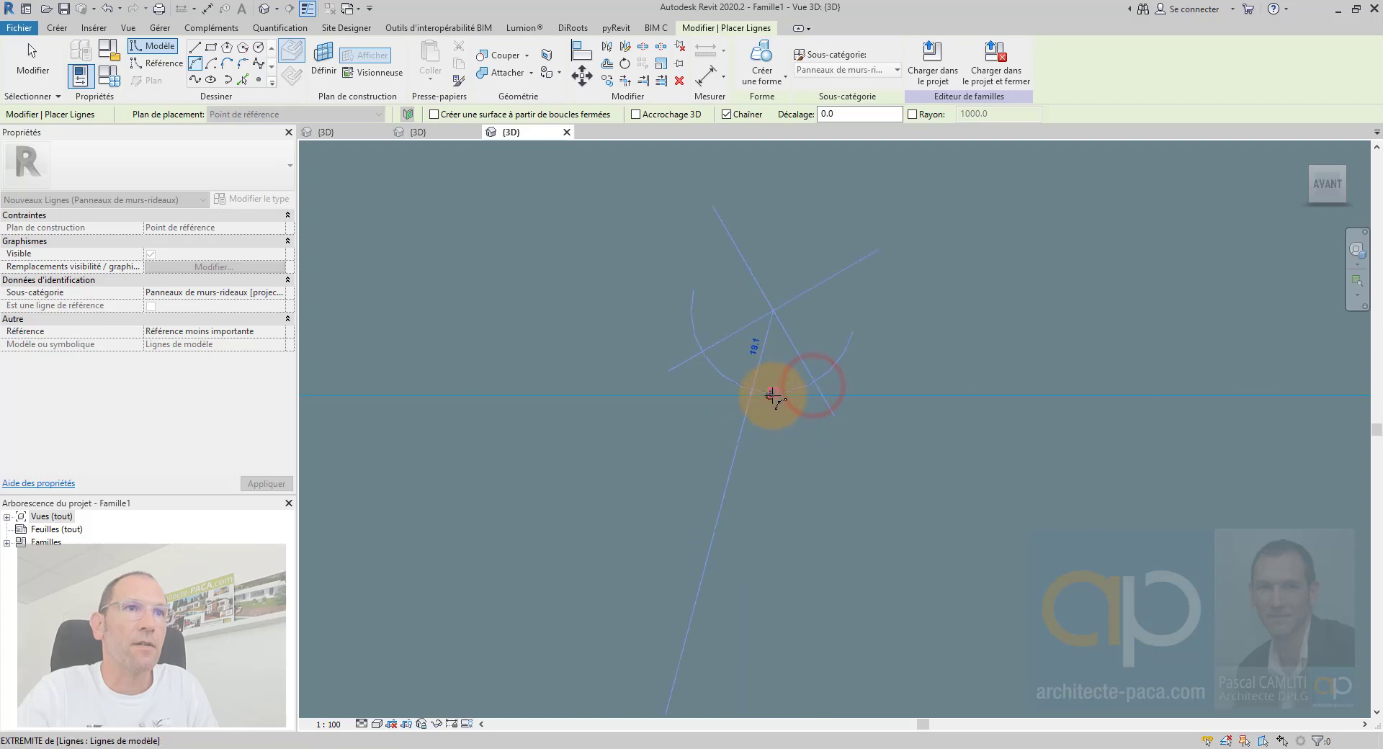
pyautogui.click(771, 395)
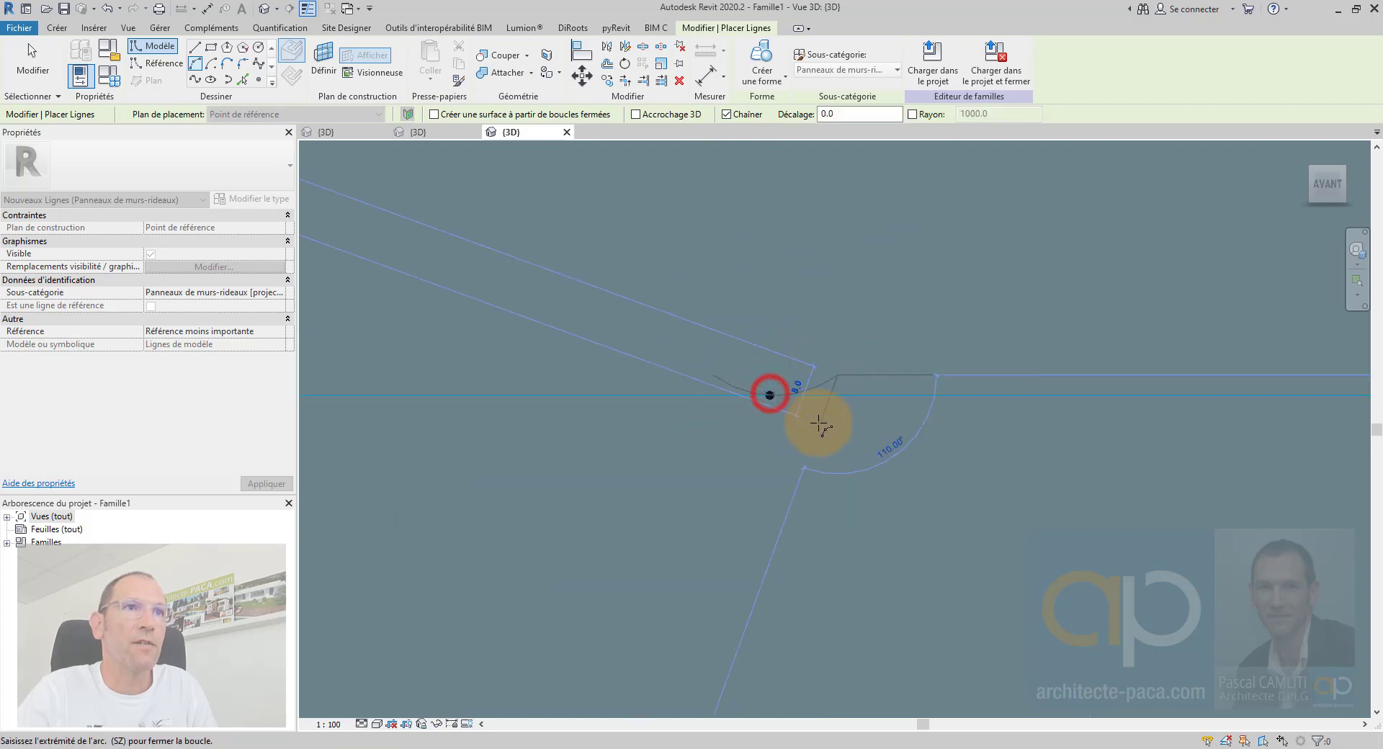
pyautogui.press('Escape')
pyautogui.press('Escape')
pyautogui.hotkey('ctrl', 'z')
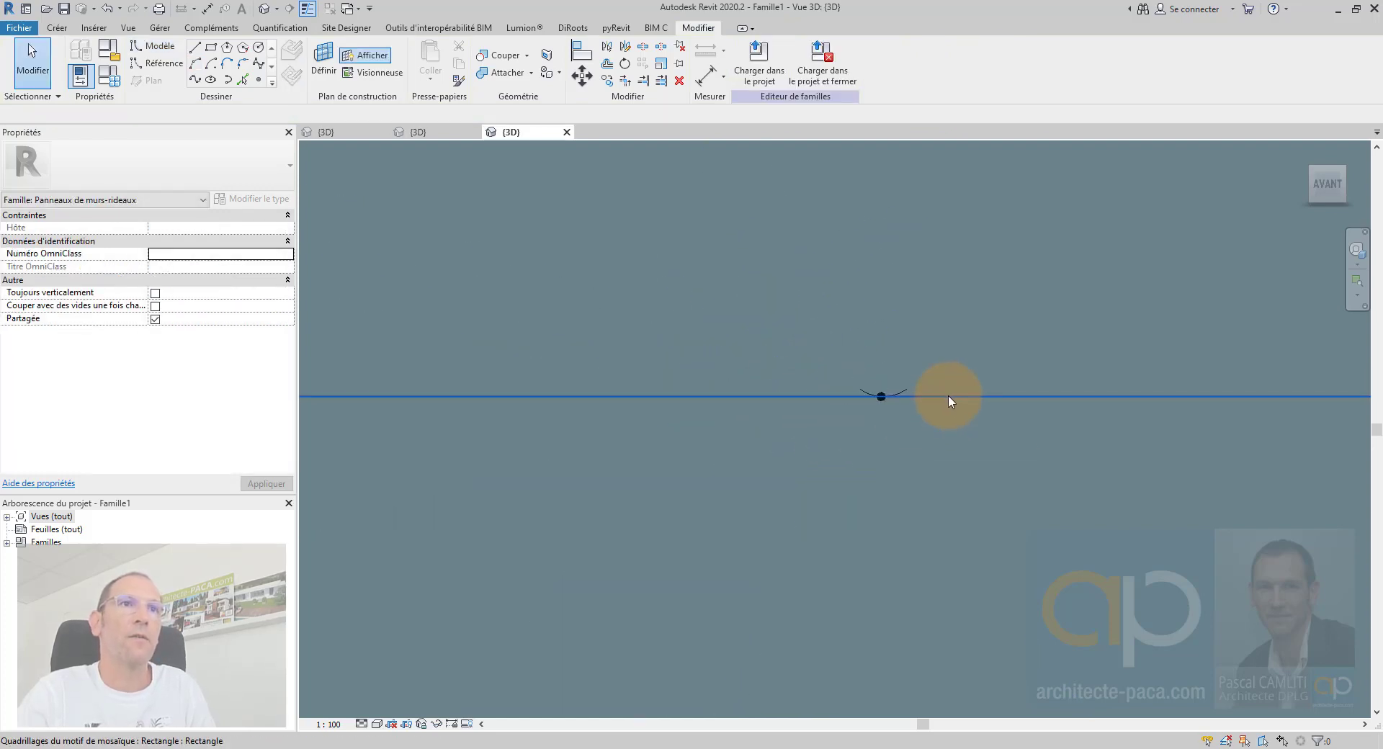
# Extend both ends of the larger arc along its curve to a total length of about 38.4
pyautogui.keyDown('shift'); pyautogui.moveTo(948, 395); pyautogui.dragTo(683, 580, button='middle'); pyautogui.keyUp('shift')
pyautogui.click(659, 556)
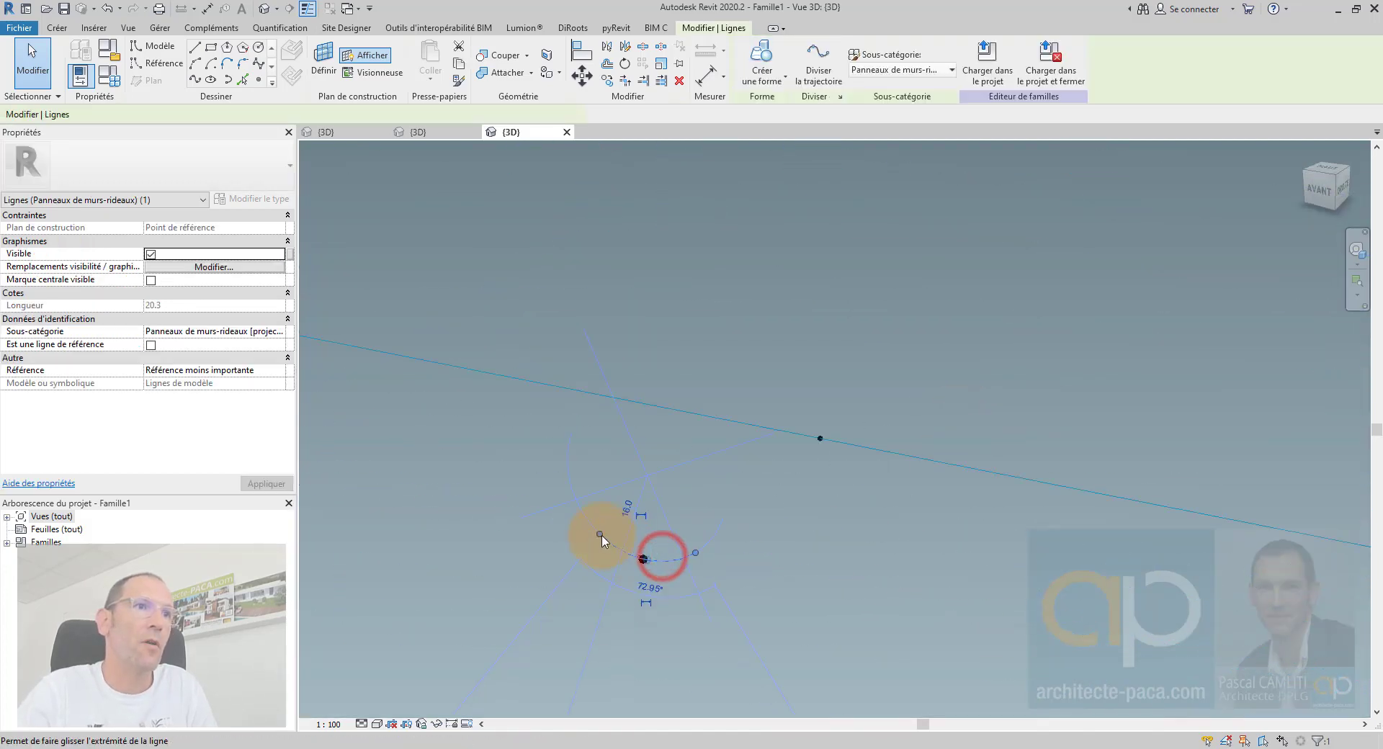
pyautogui.moveTo(598, 535); pyautogui.dragTo(562, 516)
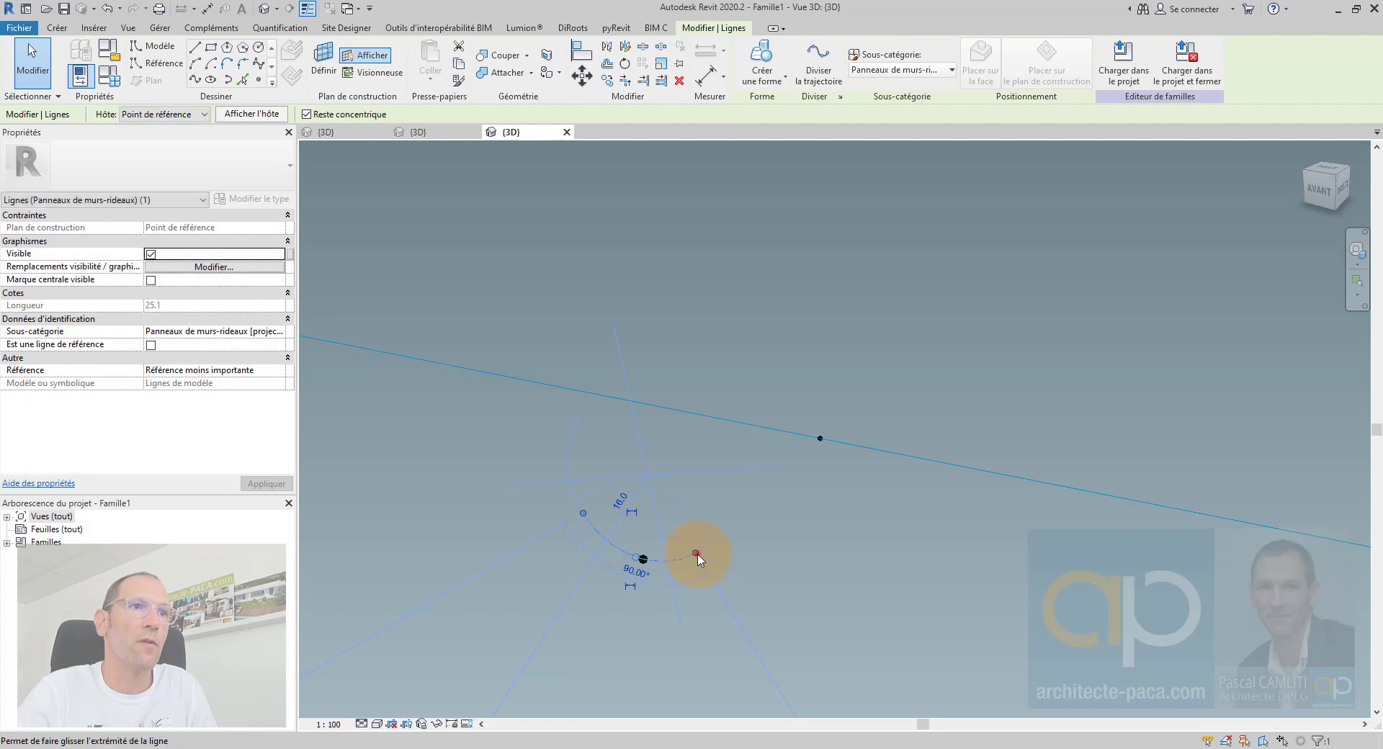
pyautogui.moveTo(695, 555); pyautogui.dragTo(722, 519)
pyautogui.click(596, 529)
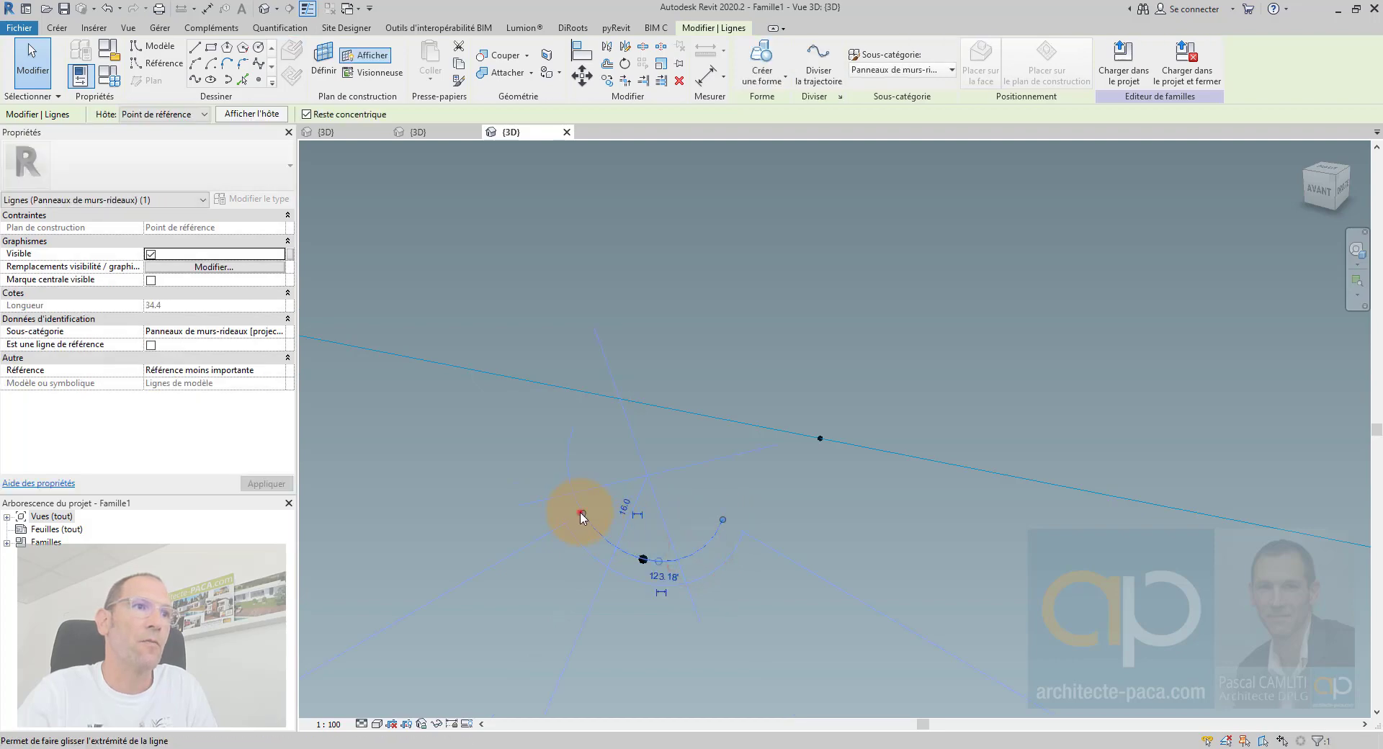
pyautogui.moveTo(581, 517); pyautogui.dragTo(595, 486)
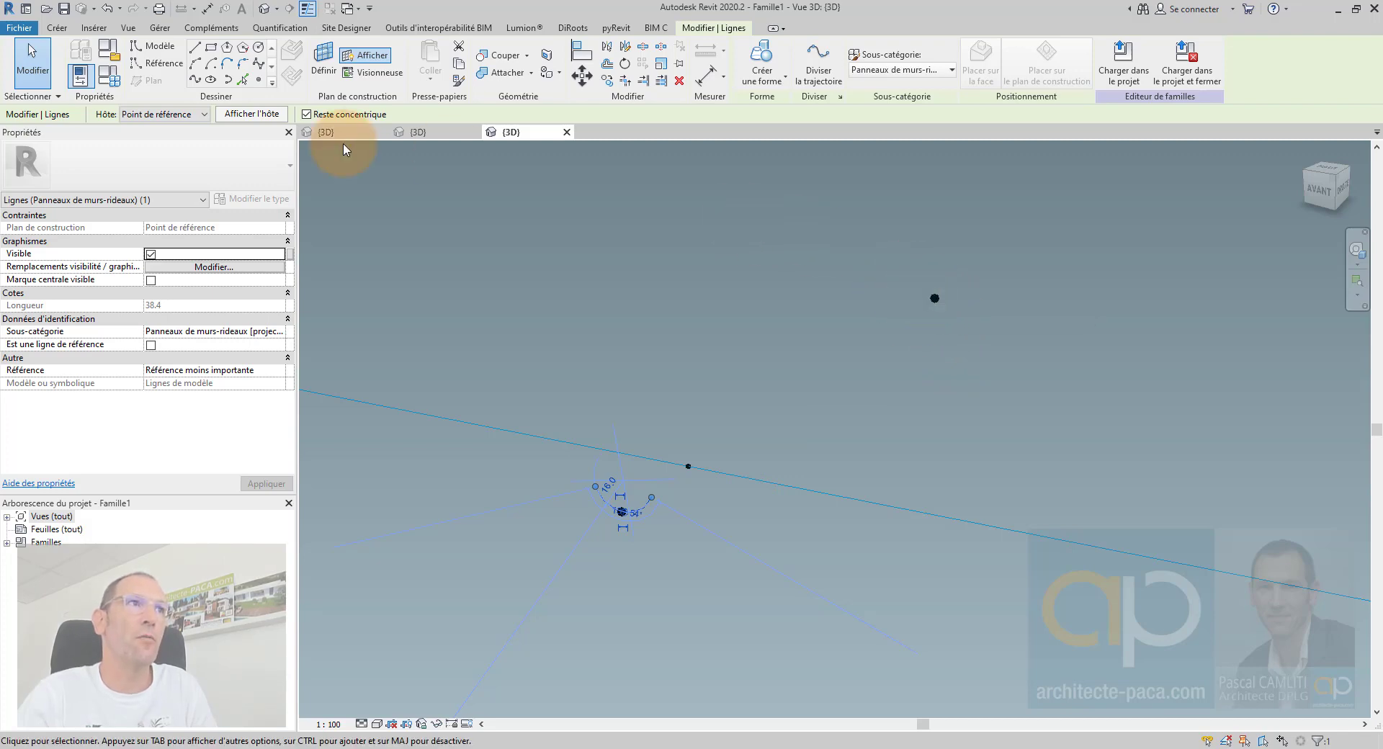
# Set the work plane to the vertical plane of the reference point farther from the midpoint and prepare model lines in the front view
pyautogui.click(324, 57)
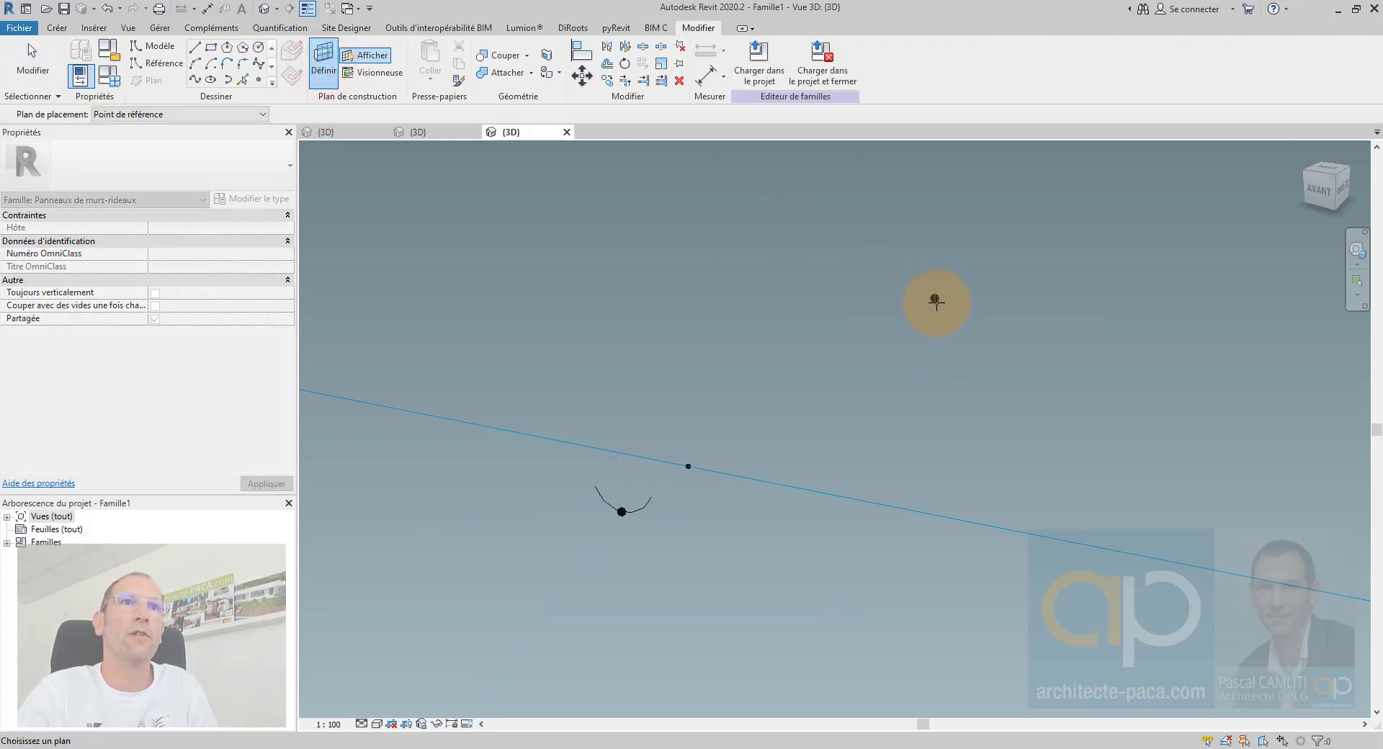
pyautogui.click(935, 299)
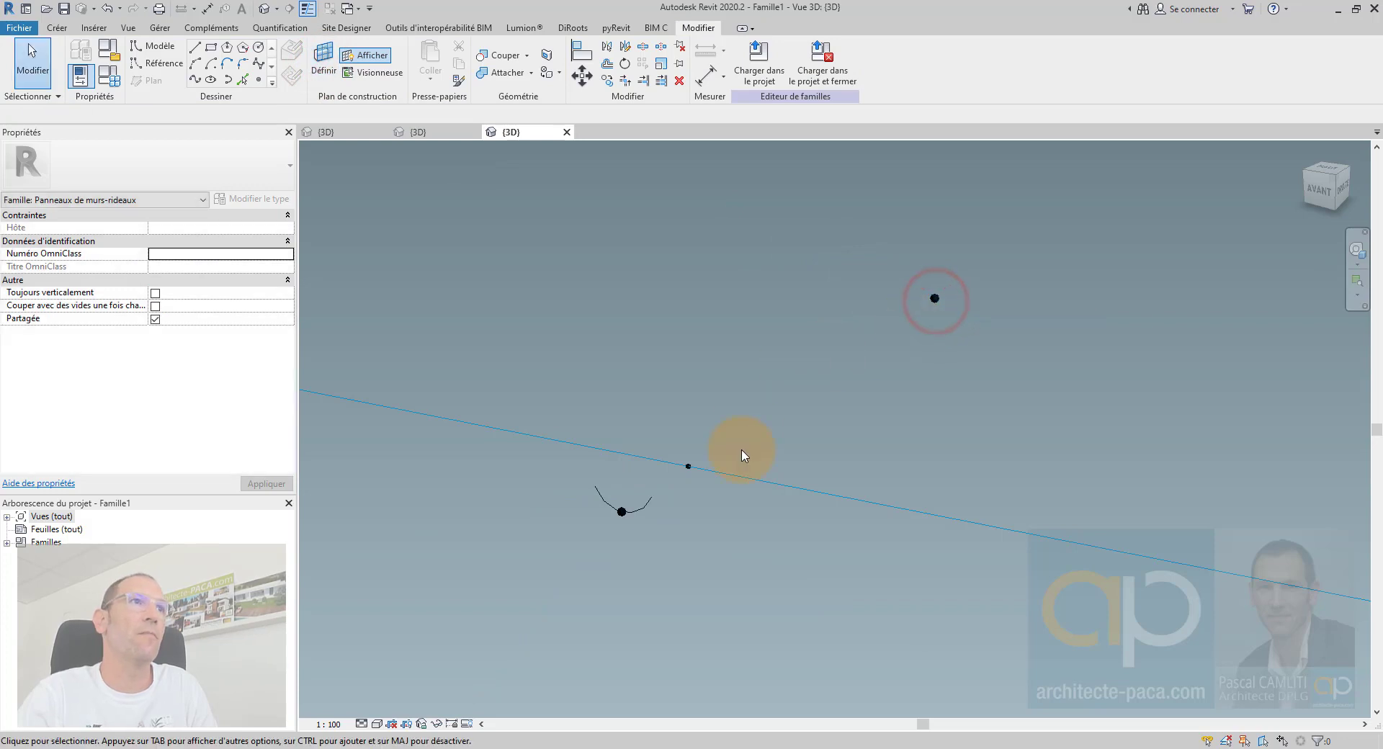
pyautogui.click(156, 48)
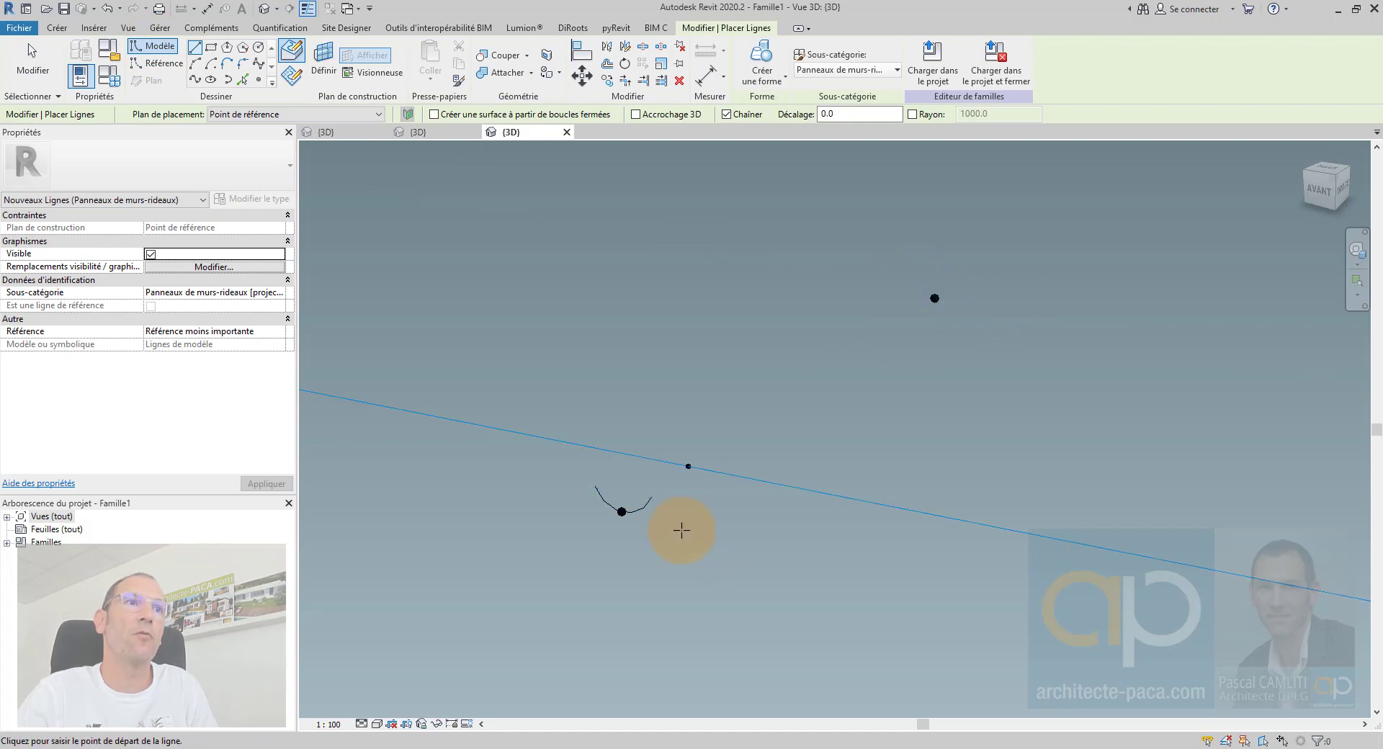
pyautogui.click(1321, 189)
pyautogui.scroll(5, 827, 448)
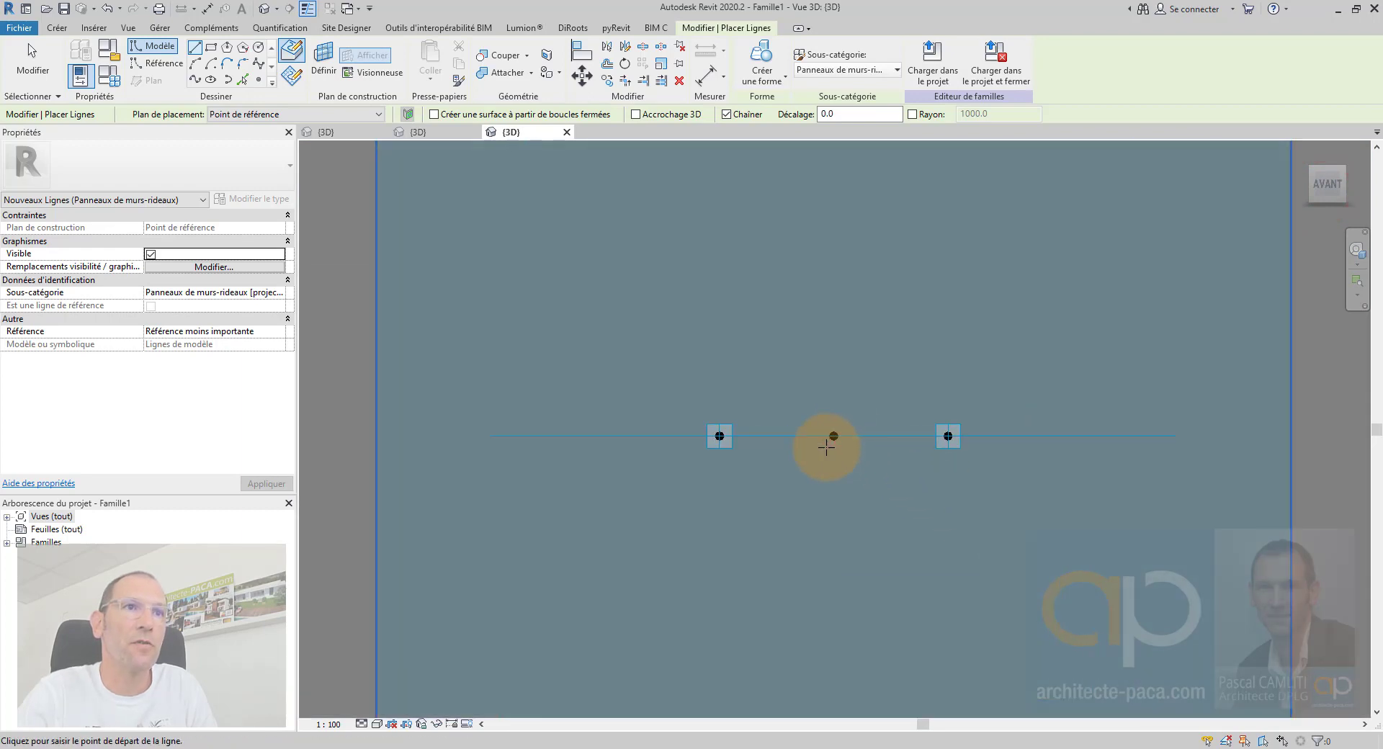
pyautogui.scroll(5, 827, 448)
pyautogui.scroll(3, 815, 401)
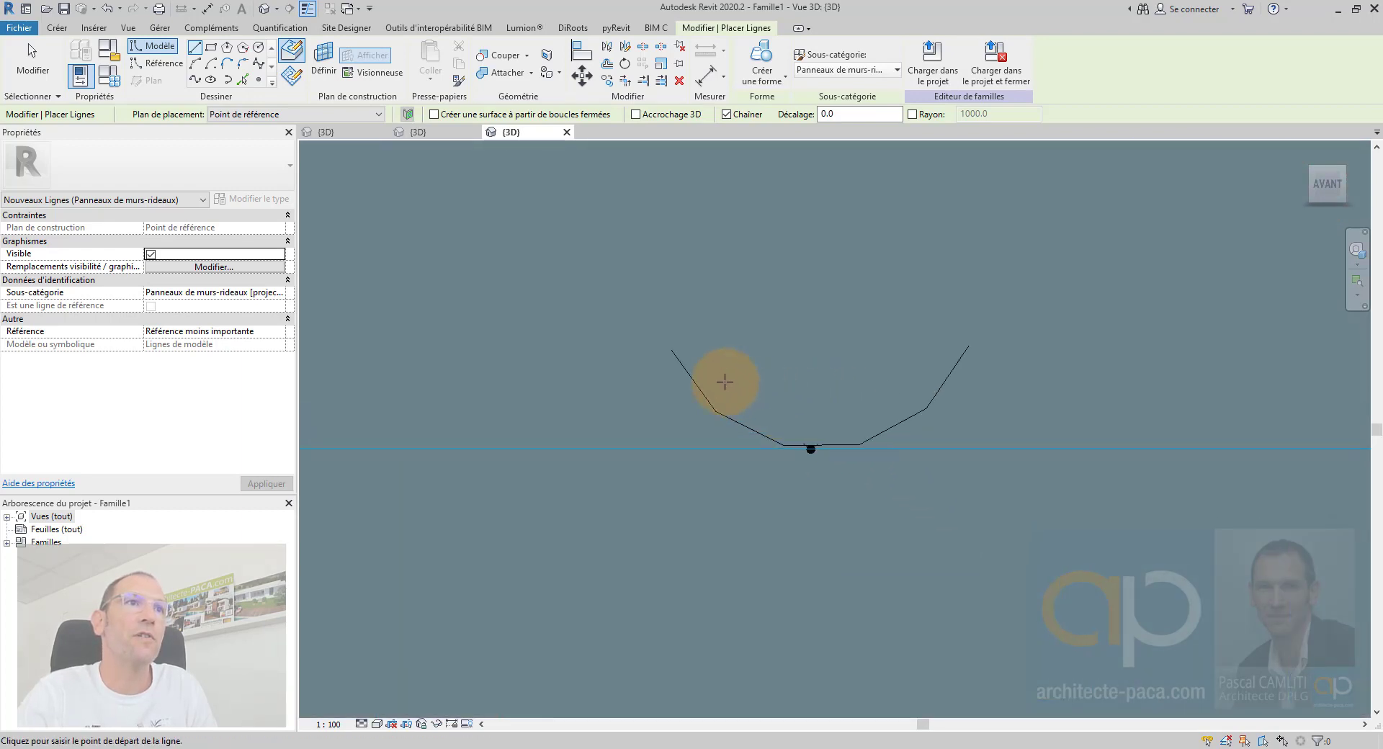
# Try joining the two ends of the arc with a straight model line on the farther point's plane
pyautogui.click(672, 349)
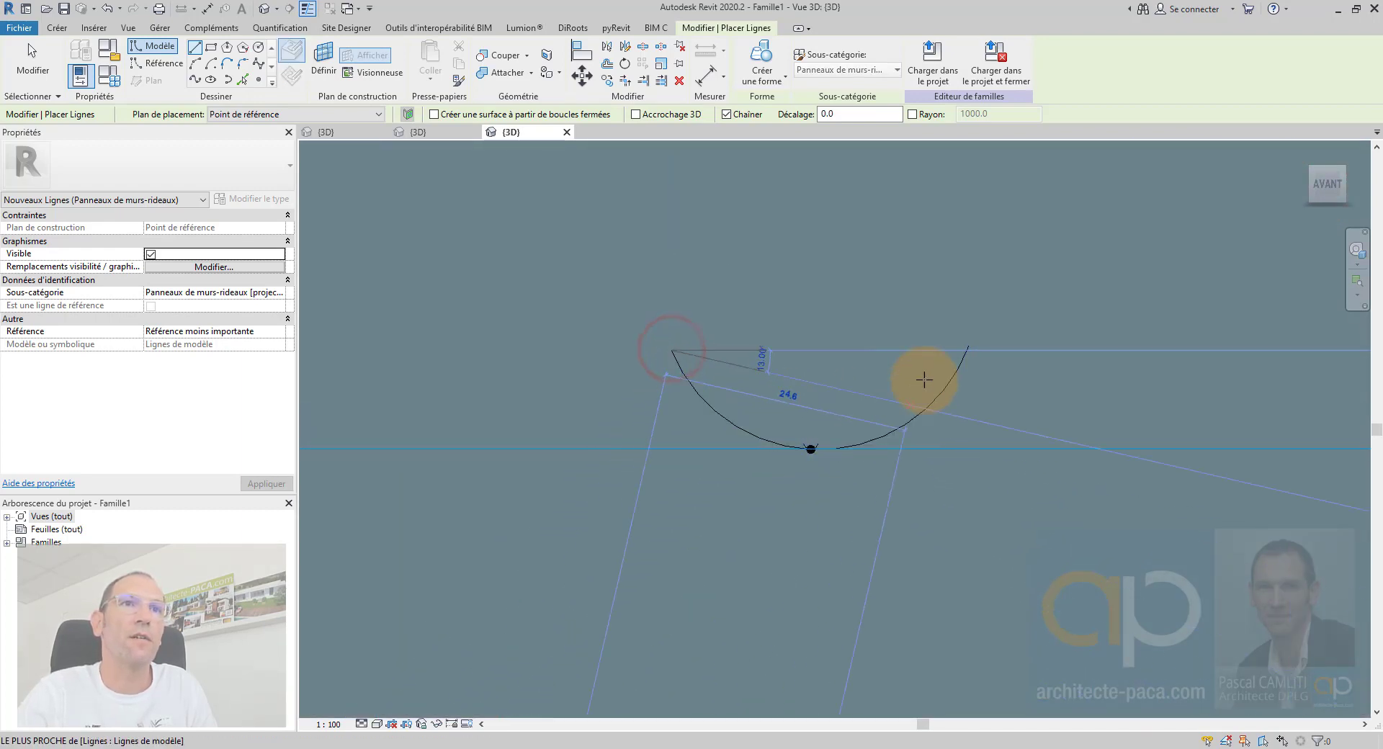
pyautogui.click(968, 344)
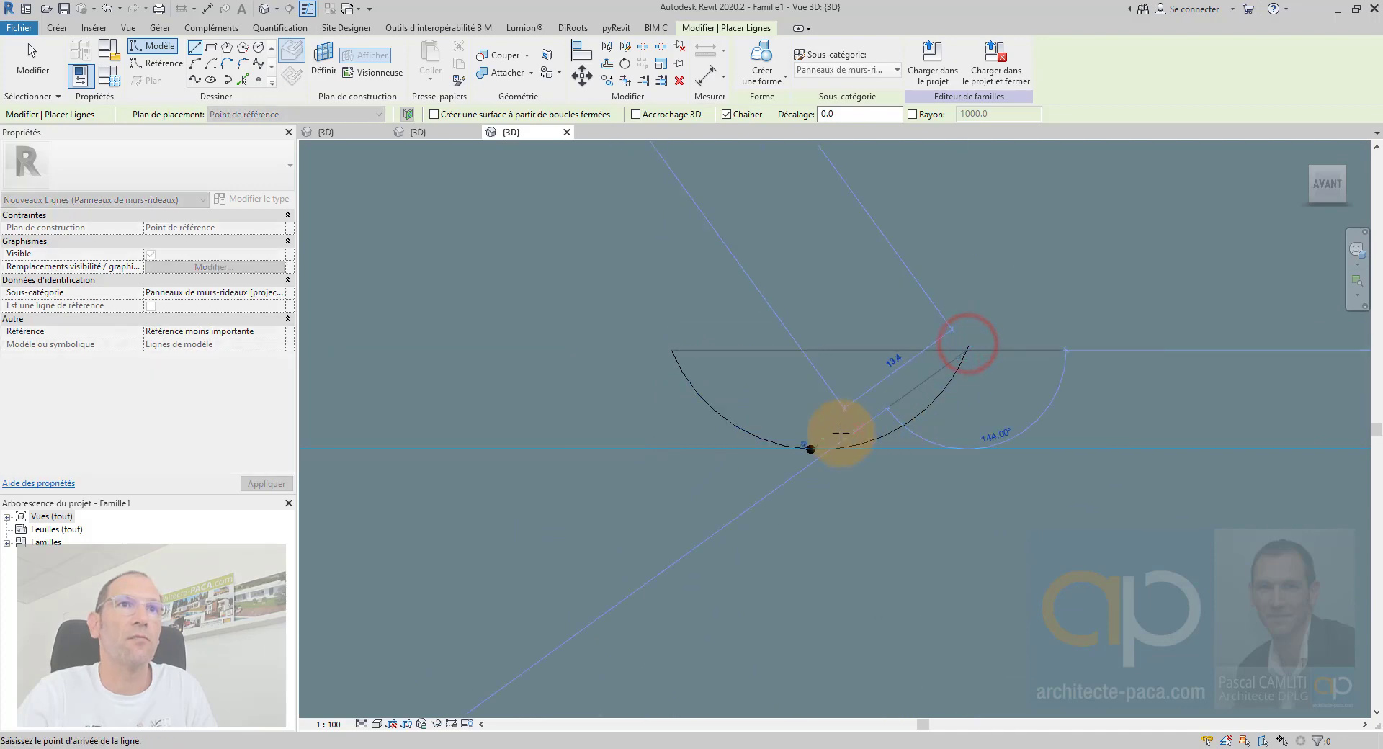
pyautogui.press('Escape')
pyautogui.press('Escape')
pyautogui.click(868, 352)
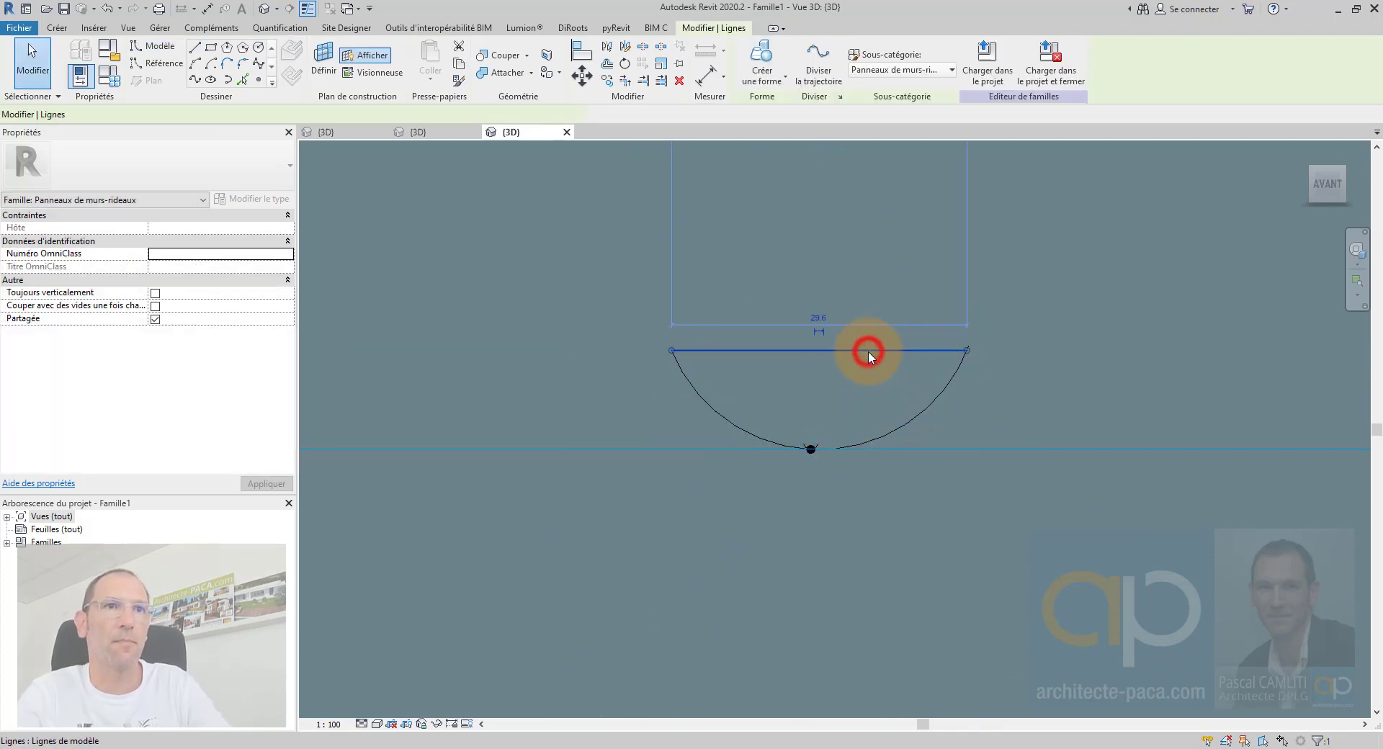
# Trace a start-end-radius arc over the first one, end to end near its low point, on the farther point's plane, and remove the tiny arc
pyautogui.click(195, 64)
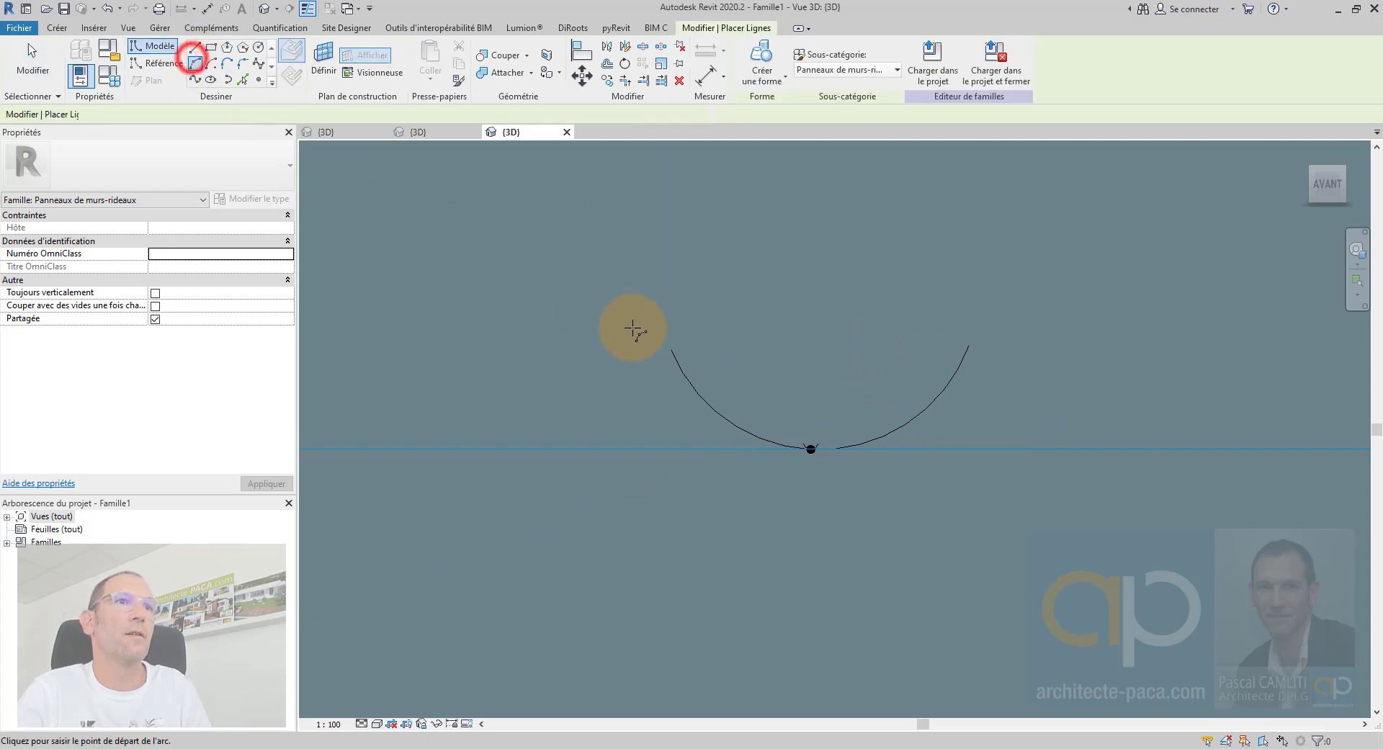
pyautogui.click(670, 351)
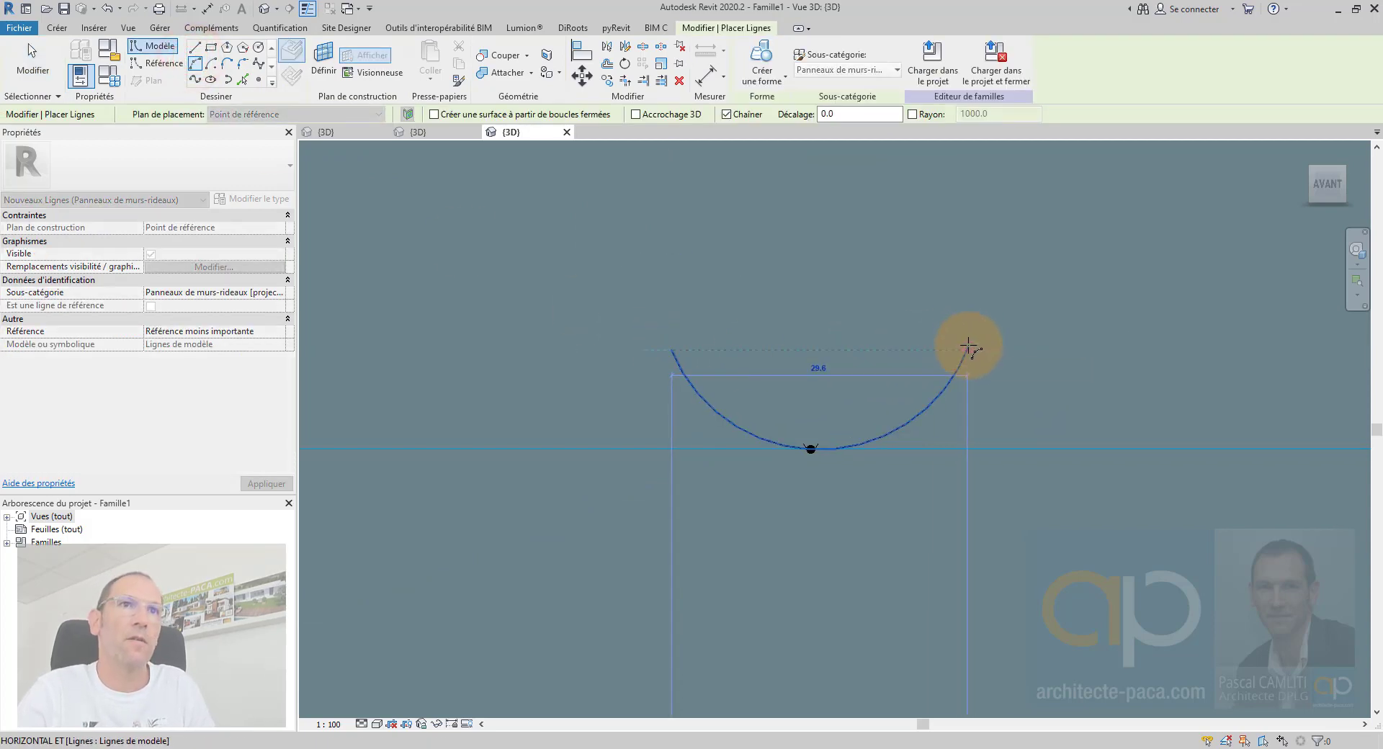
pyautogui.scroll(2, 968, 346)
pyautogui.click(969, 348)
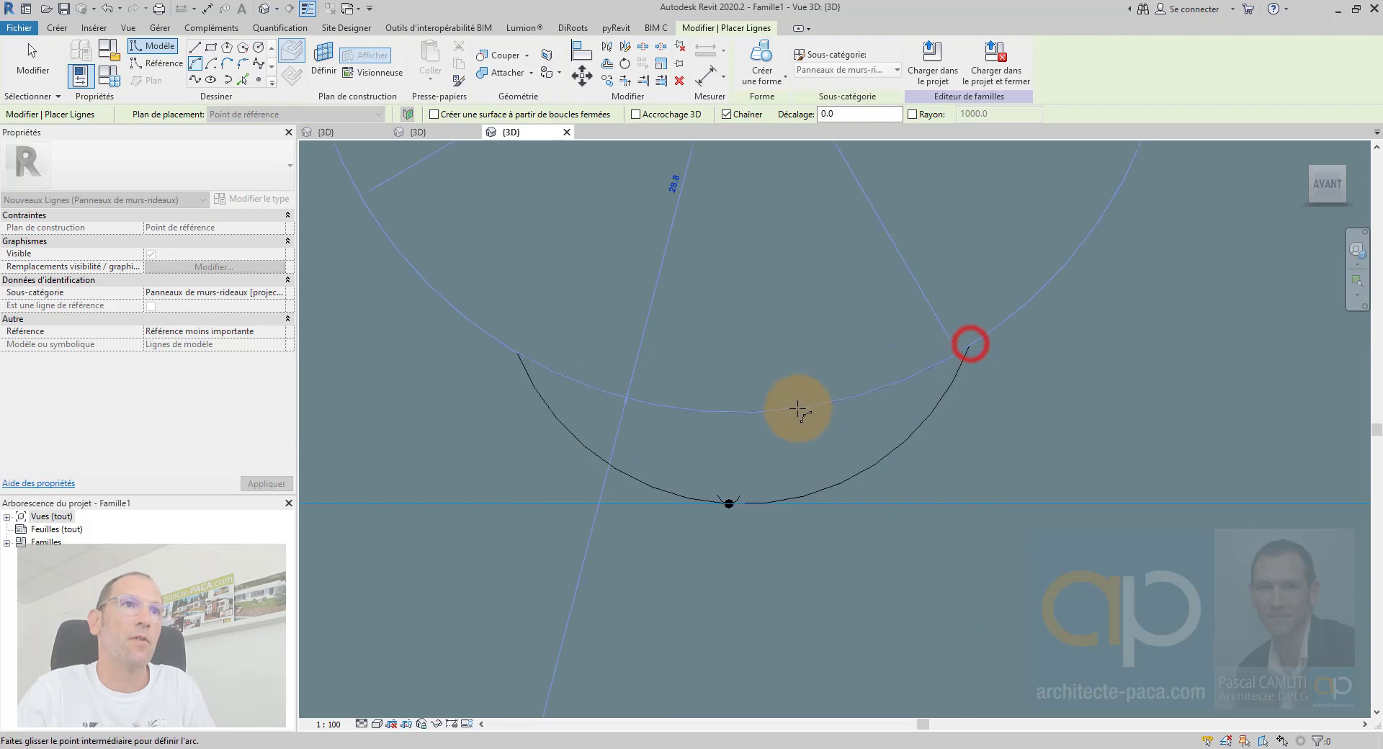
pyautogui.click(736, 504)
pyautogui.scroll(2, 740, 504)
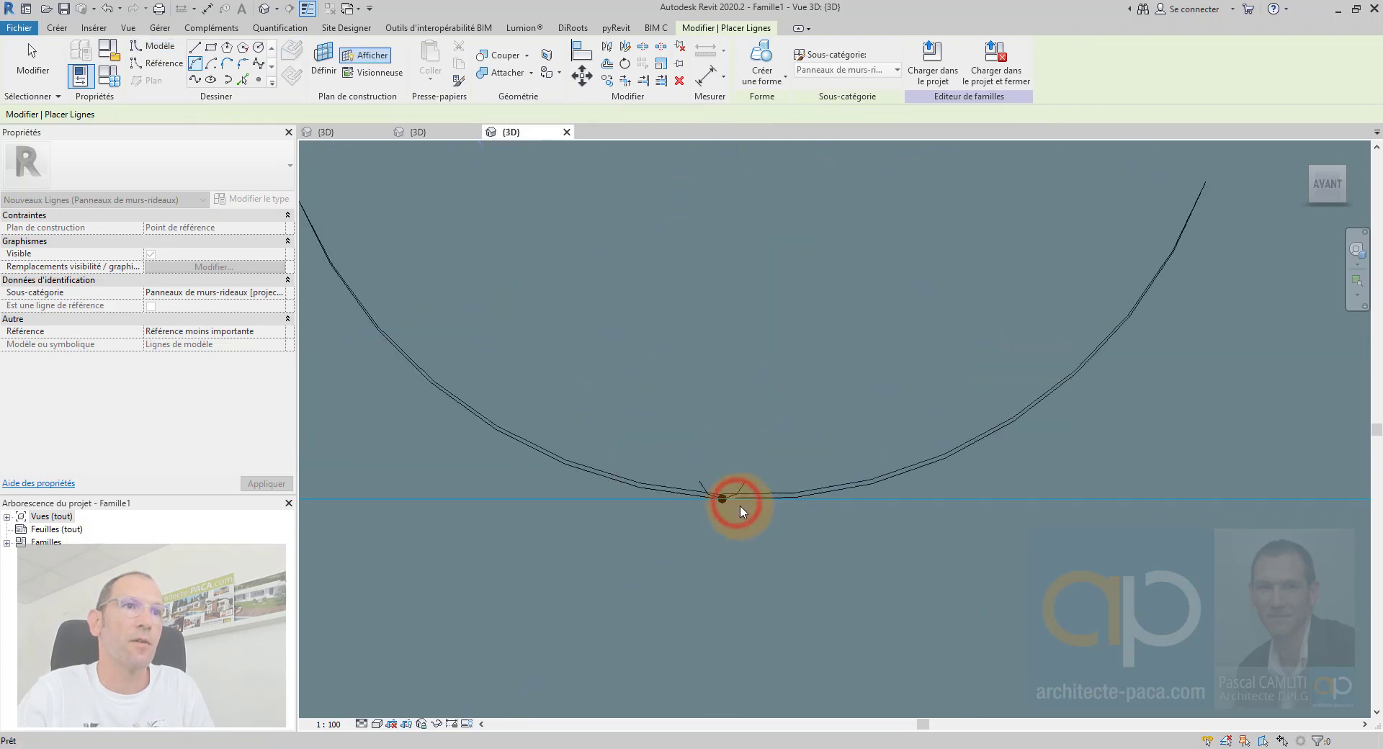
pyautogui.press('Escape')
pyautogui.press('Escape')
pyautogui.click(742, 483)
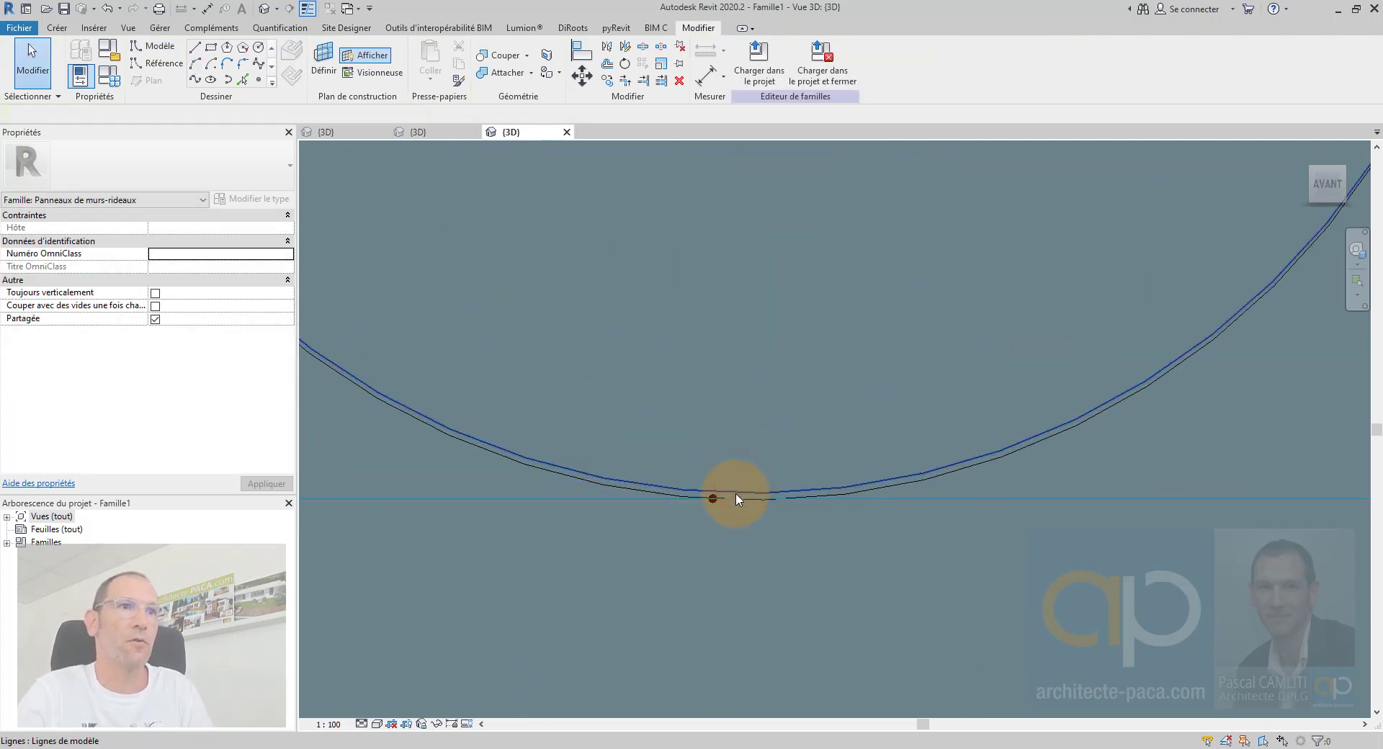
# Shift the newly traced arc down so its midpoint meets the first arc near the low point
pyautogui.click(734, 494)
pyautogui.click(761, 494)
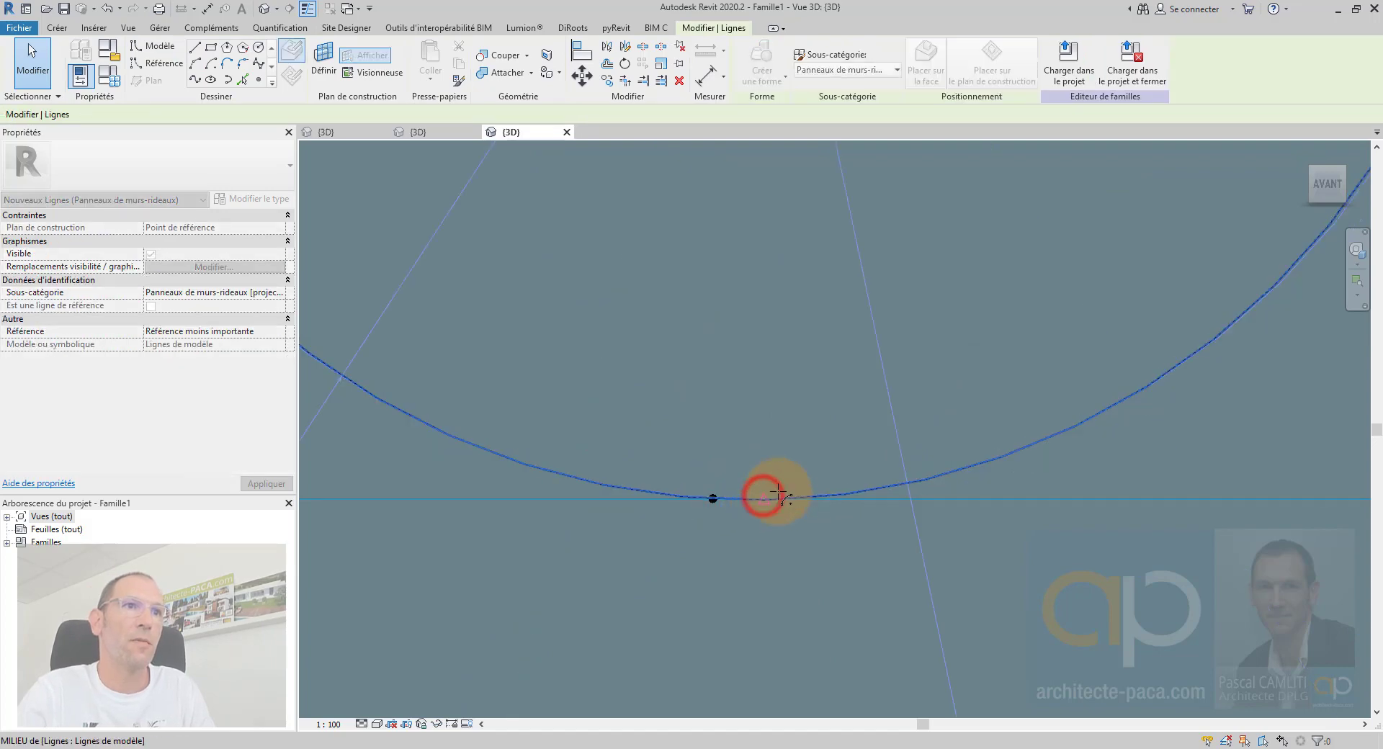
pyautogui.scroll(-3, 798, 484)
pyautogui.press('Escape')
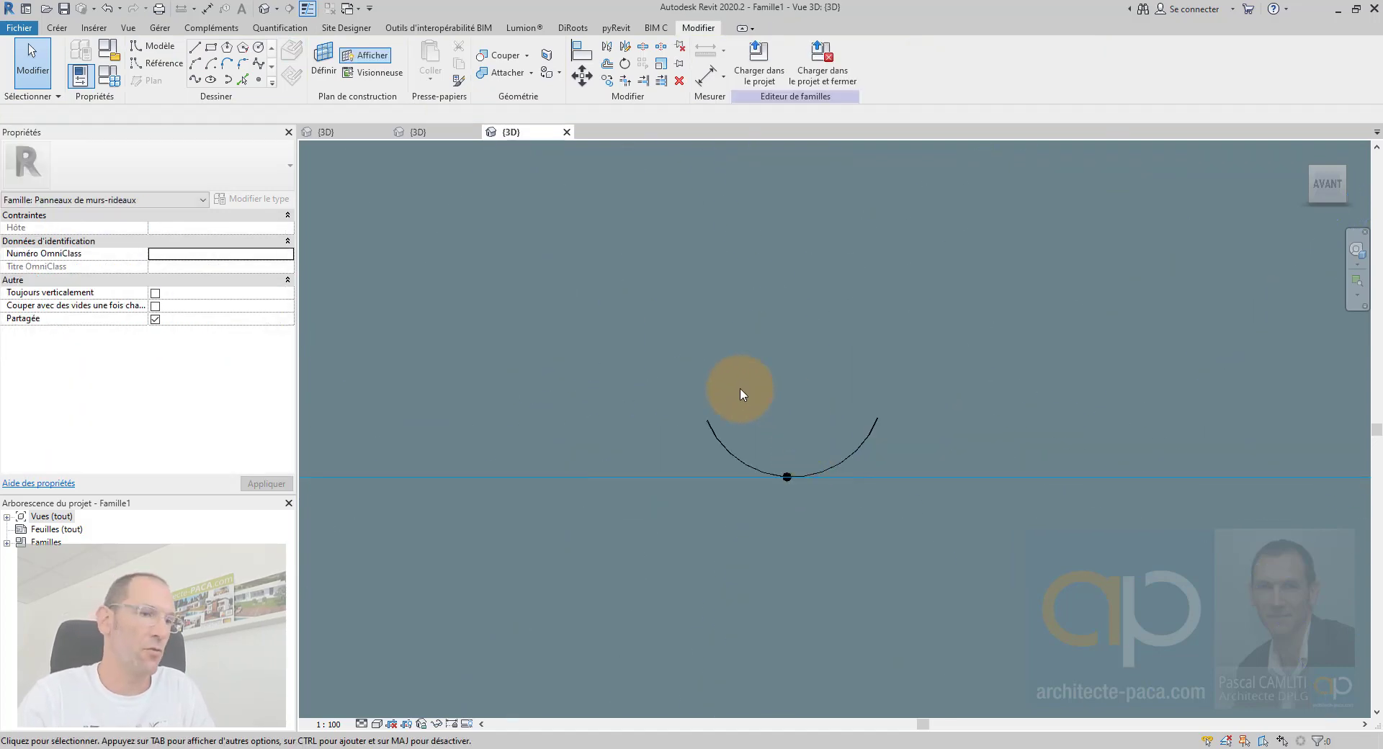
pyautogui.keyDown('shift'); pyautogui.moveTo(747, 392); pyautogui.dragTo(849, 481, button='middle'); pyautogui.keyUp('shift')
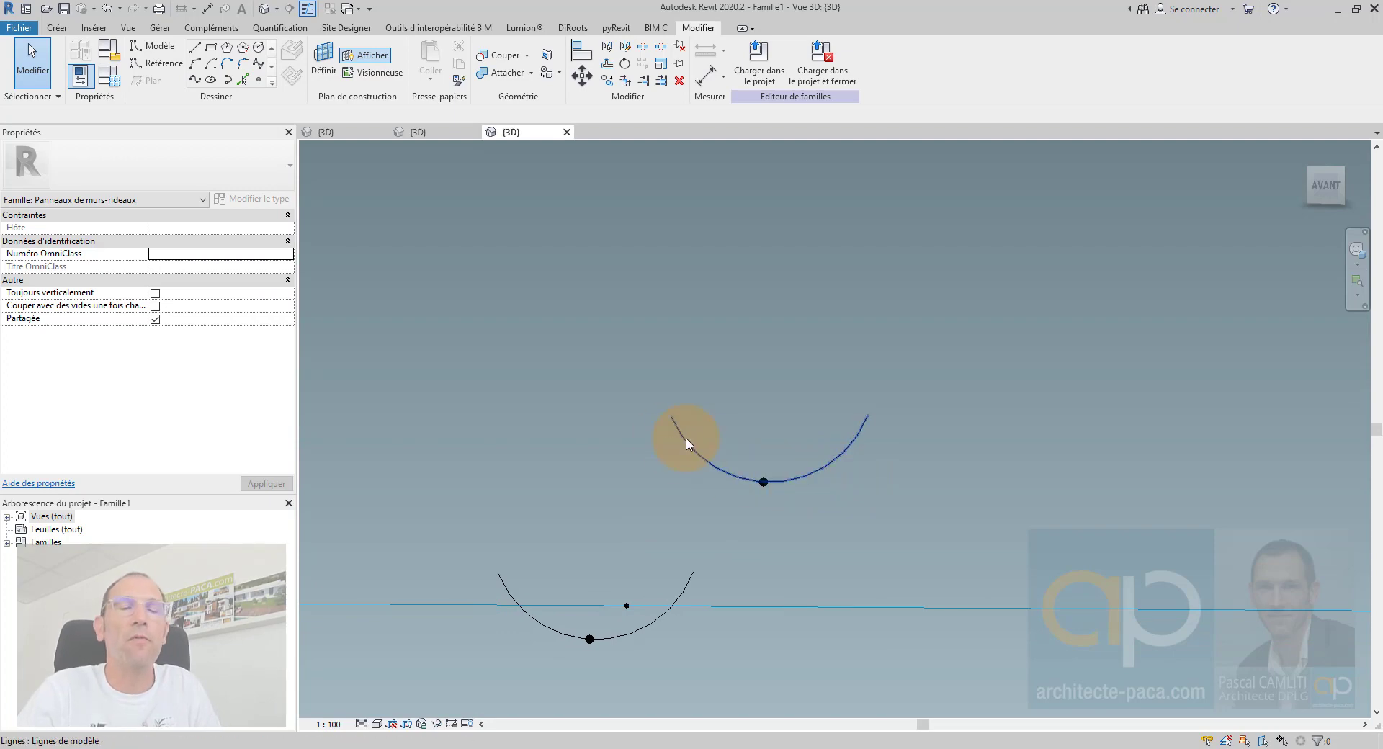
# Extend the same end of both arcs slightly along their curves
pyautogui.moveTo(644, 453); pyautogui.dragTo(683, 431, button='middle')
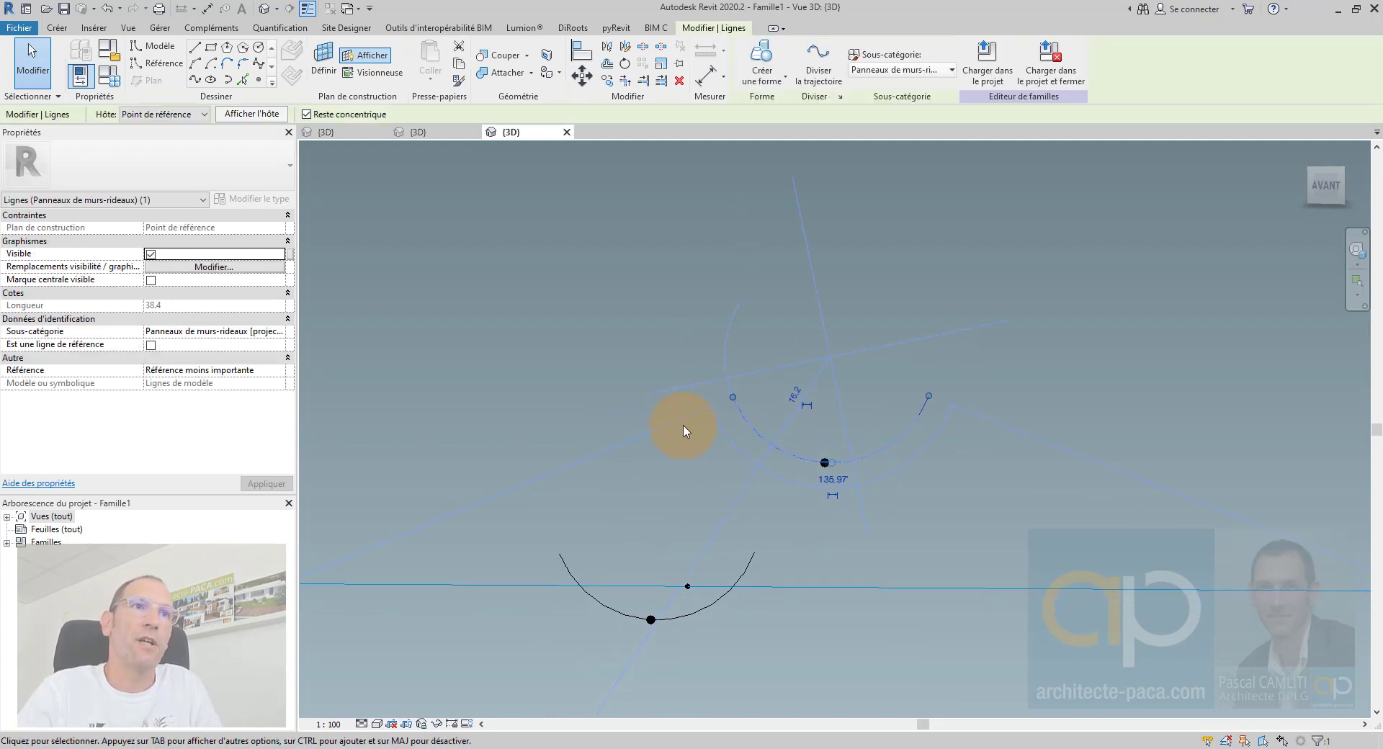
pyautogui.click(682, 425)
pyautogui.click(748, 425)
pyautogui.click(640, 435)
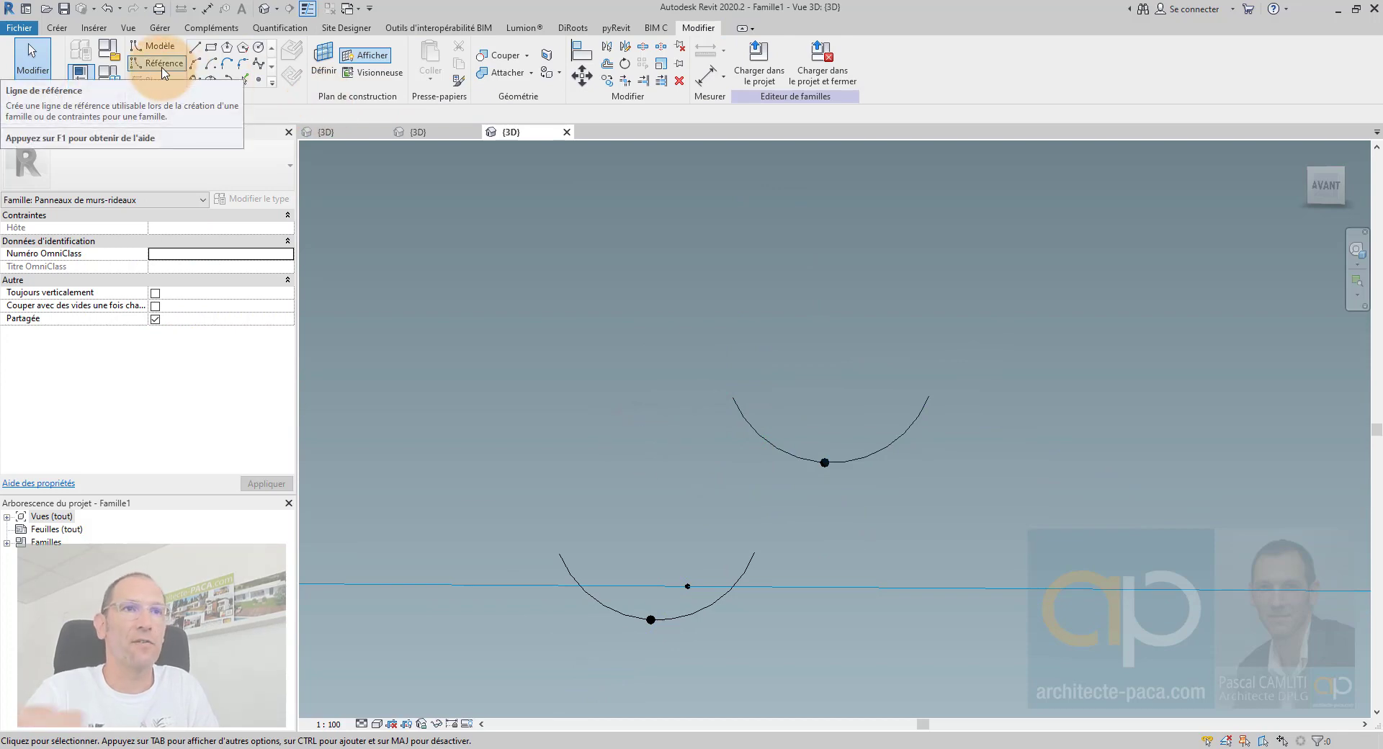
pyautogui.click(747, 423)
pyautogui.scroll(2, 731, 396)
pyautogui.moveTo(732, 397); pyautogui.dragTo(725, 376)
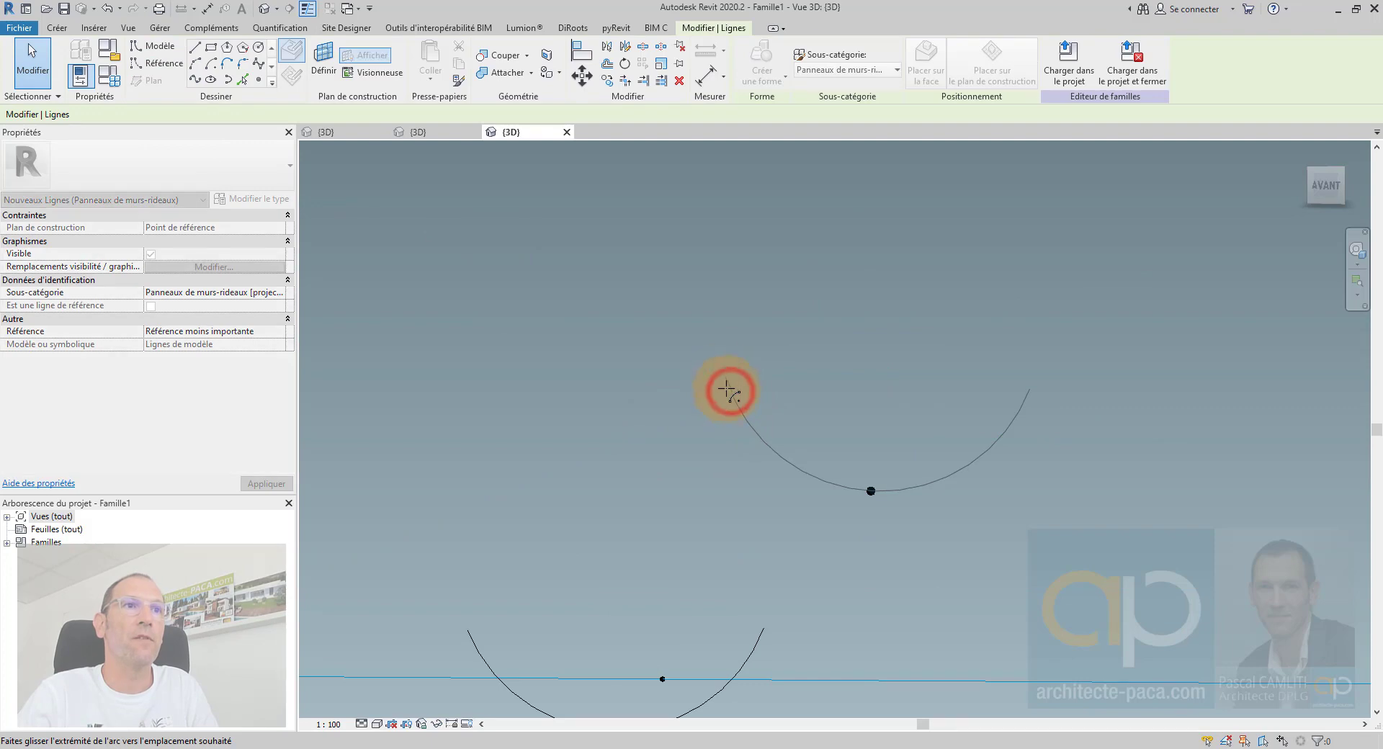
pyautogui.moveTo(468, 638); pyautogui.dragTo(553, 574)
pyautogui.scroll(-2, 552, 577)
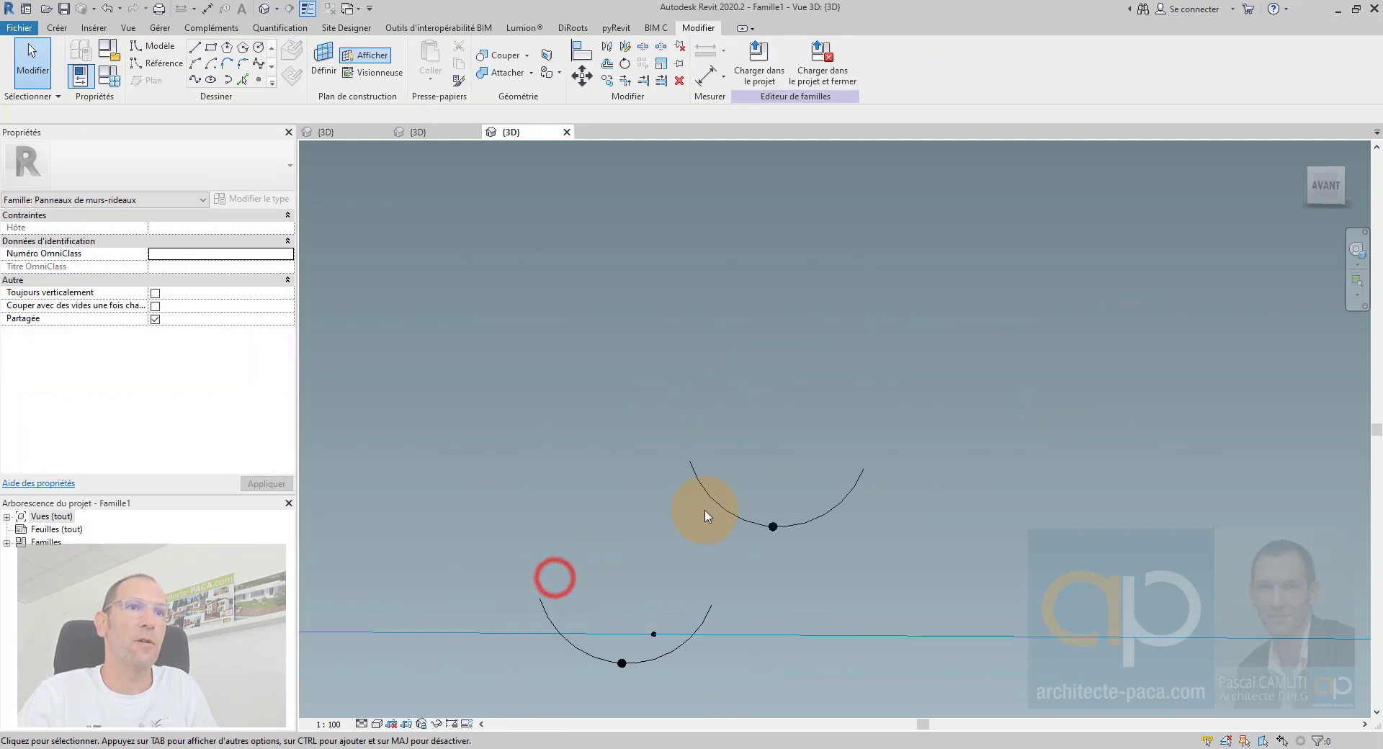
pyautogui.click(737, 517)
pyautogui.click(843, 393)
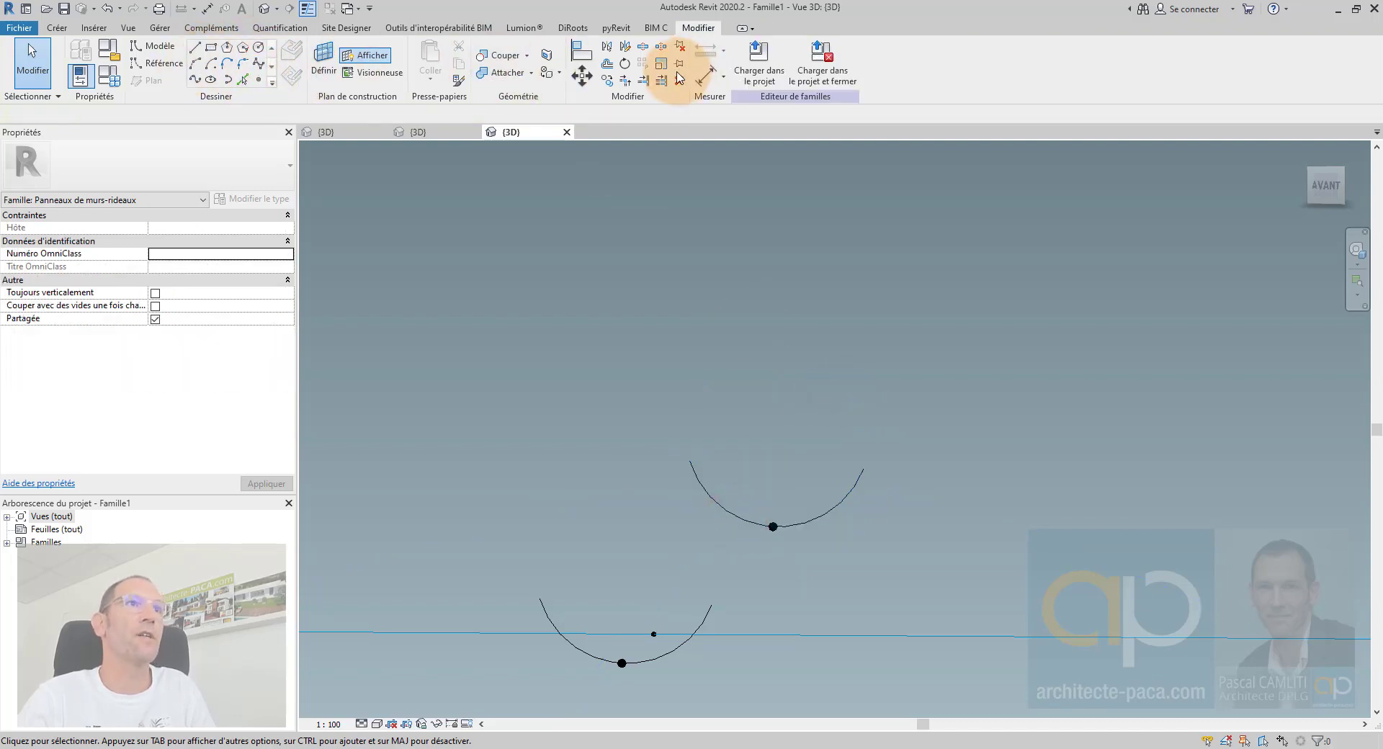
# Start a numeric offset with copy, preview it at 15 on both arcs, and switch to the front view
pyautogui.click(606, 63)
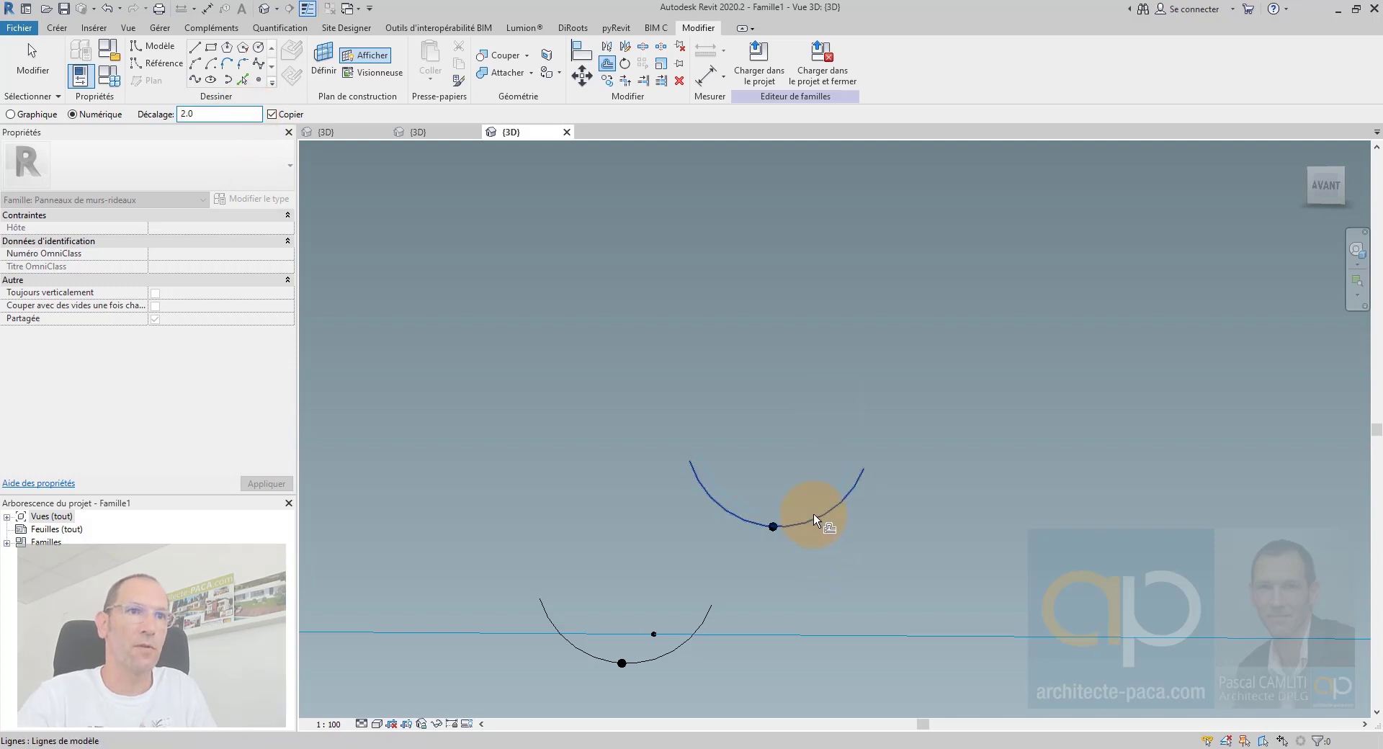
pyautogui.scroll(3, 814, 513)
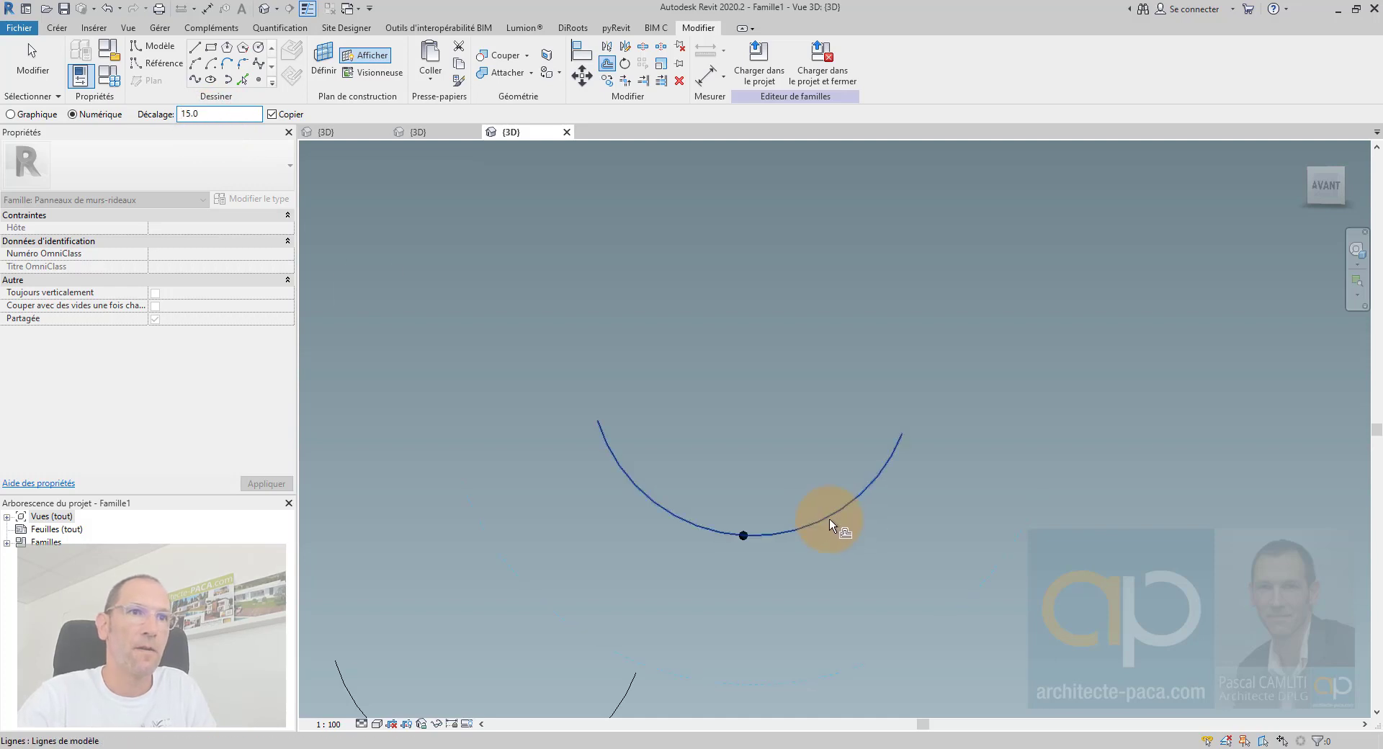
pyautogui.scroll(3, 831, 513)
pyautogui.scroll(1, 832, 511)
pyautogui.scroll(-5, 833, 522)
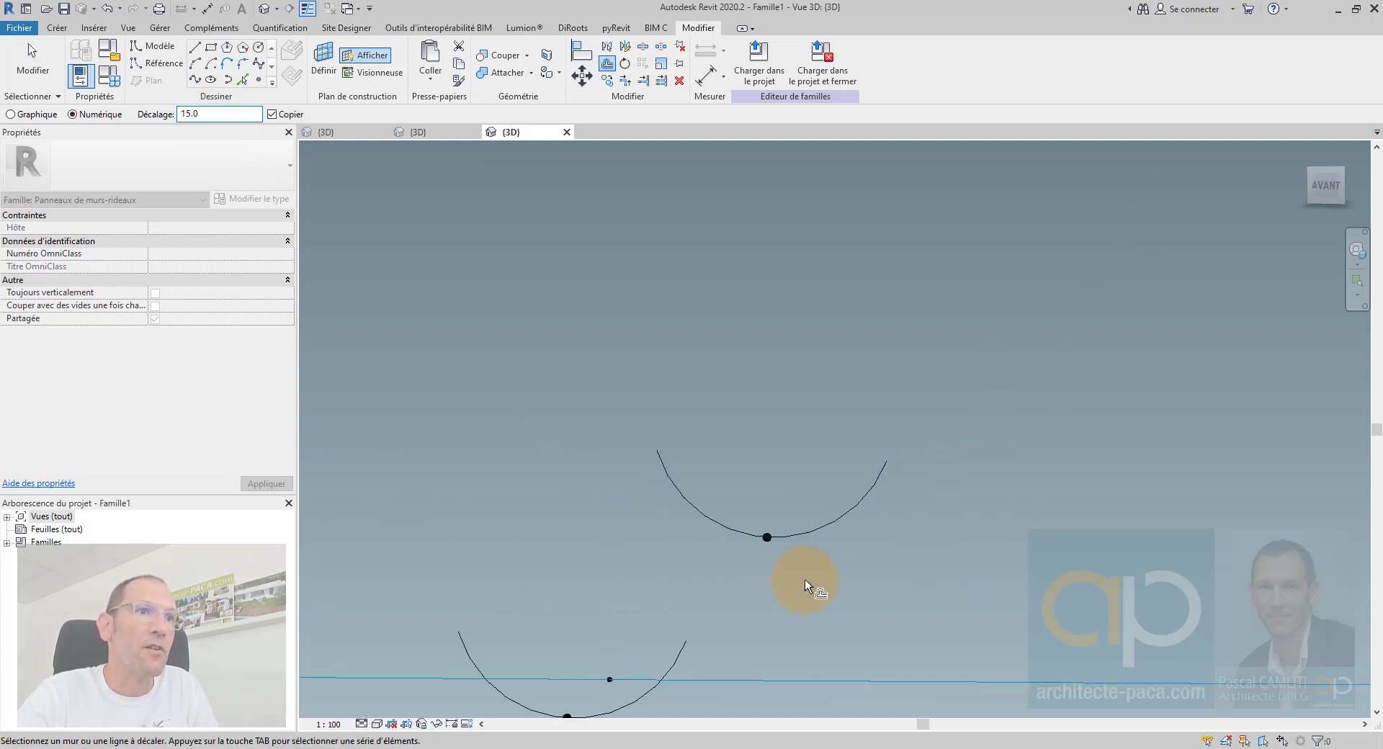
pyautogui.scroll(2, 720, 544)
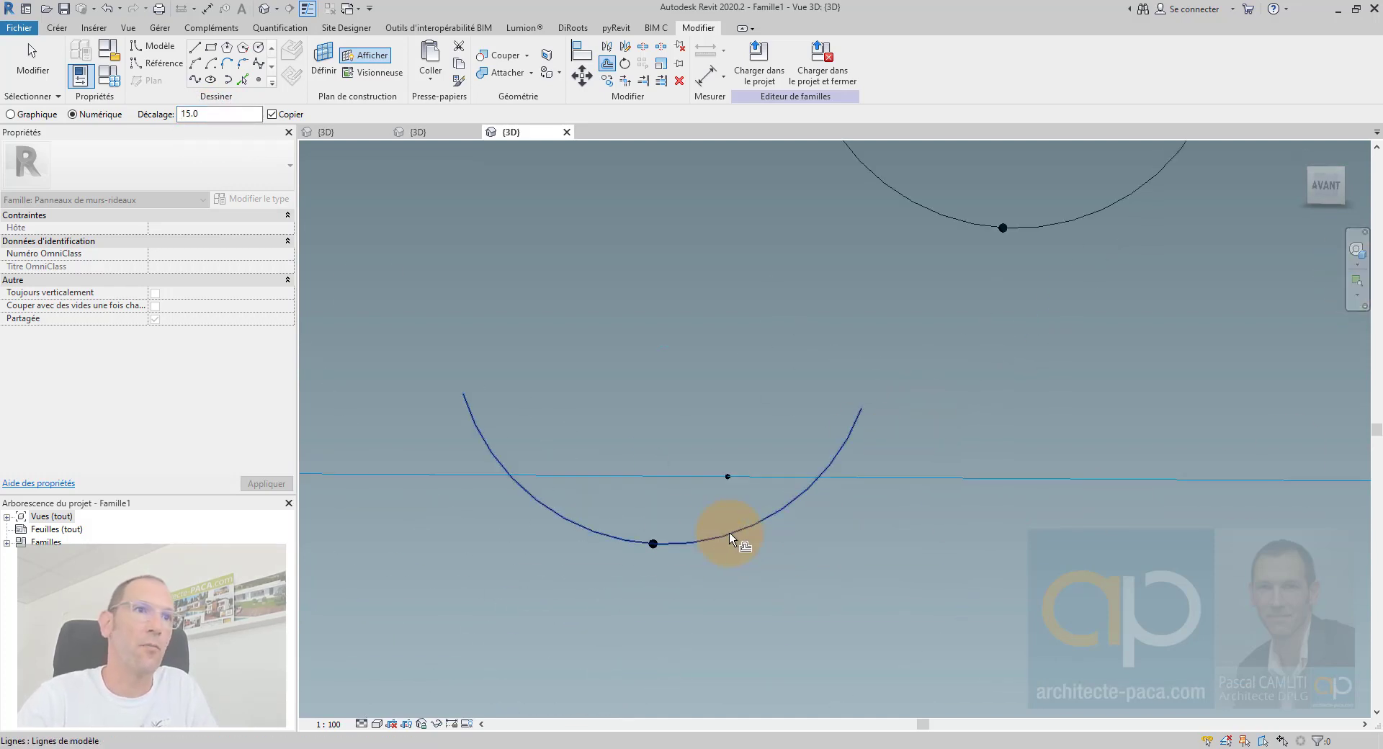
pyautogui.click(1329, 181)
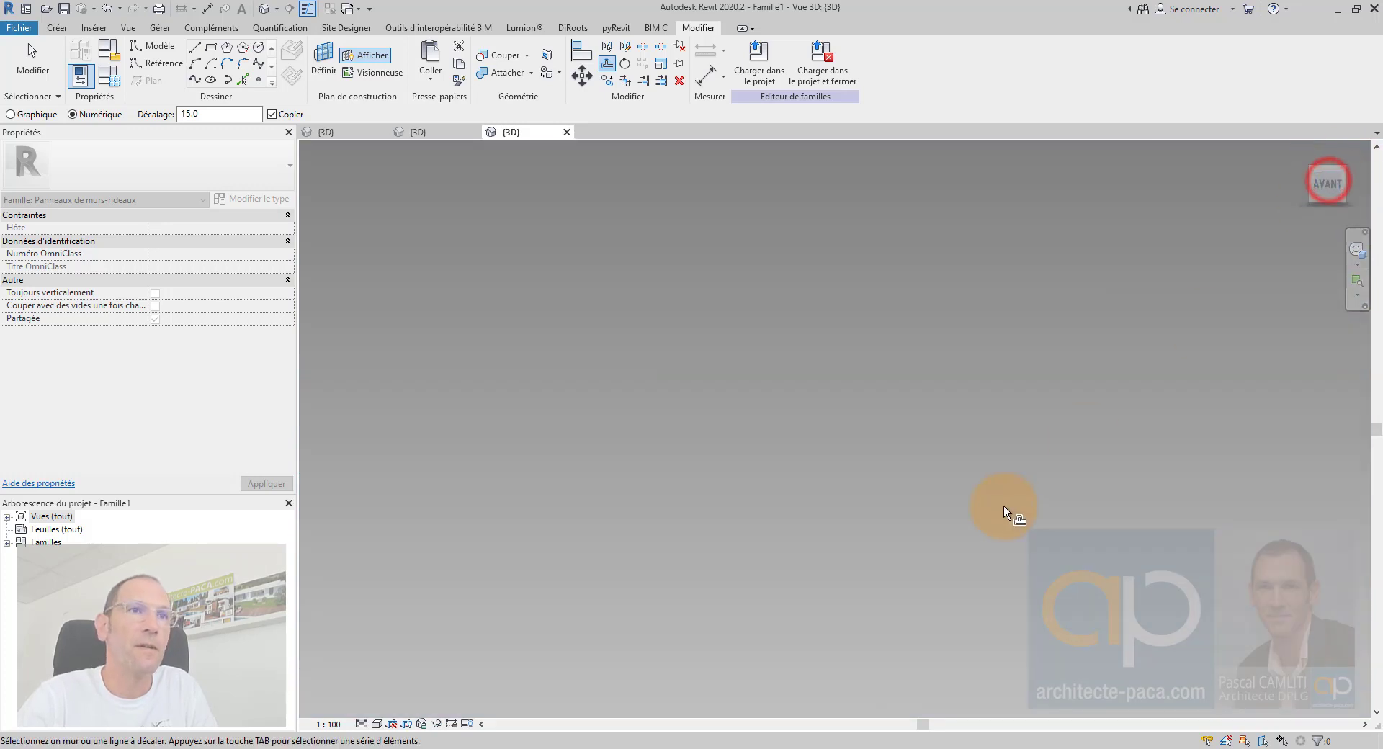
pyautogui.scroll(6, 840, 427)
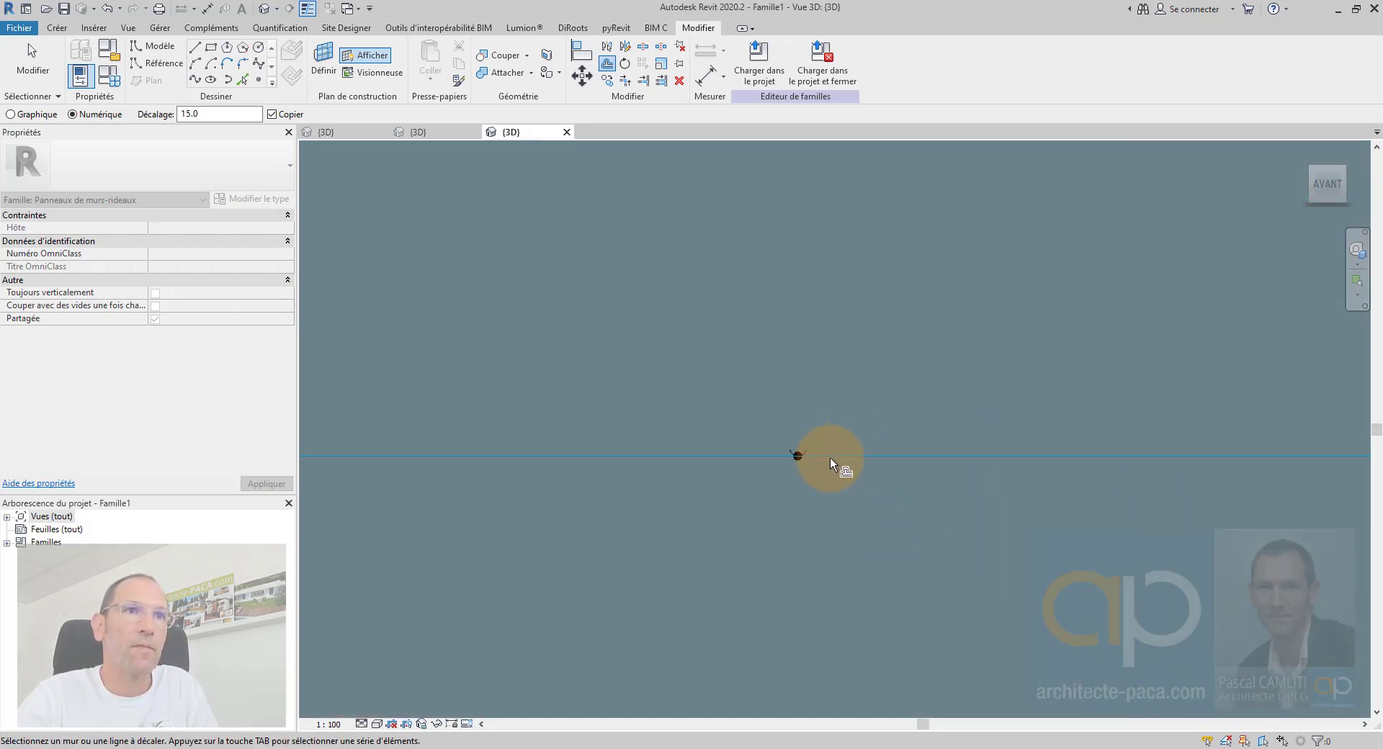
pyautogui.scroll(5, 781, 441)
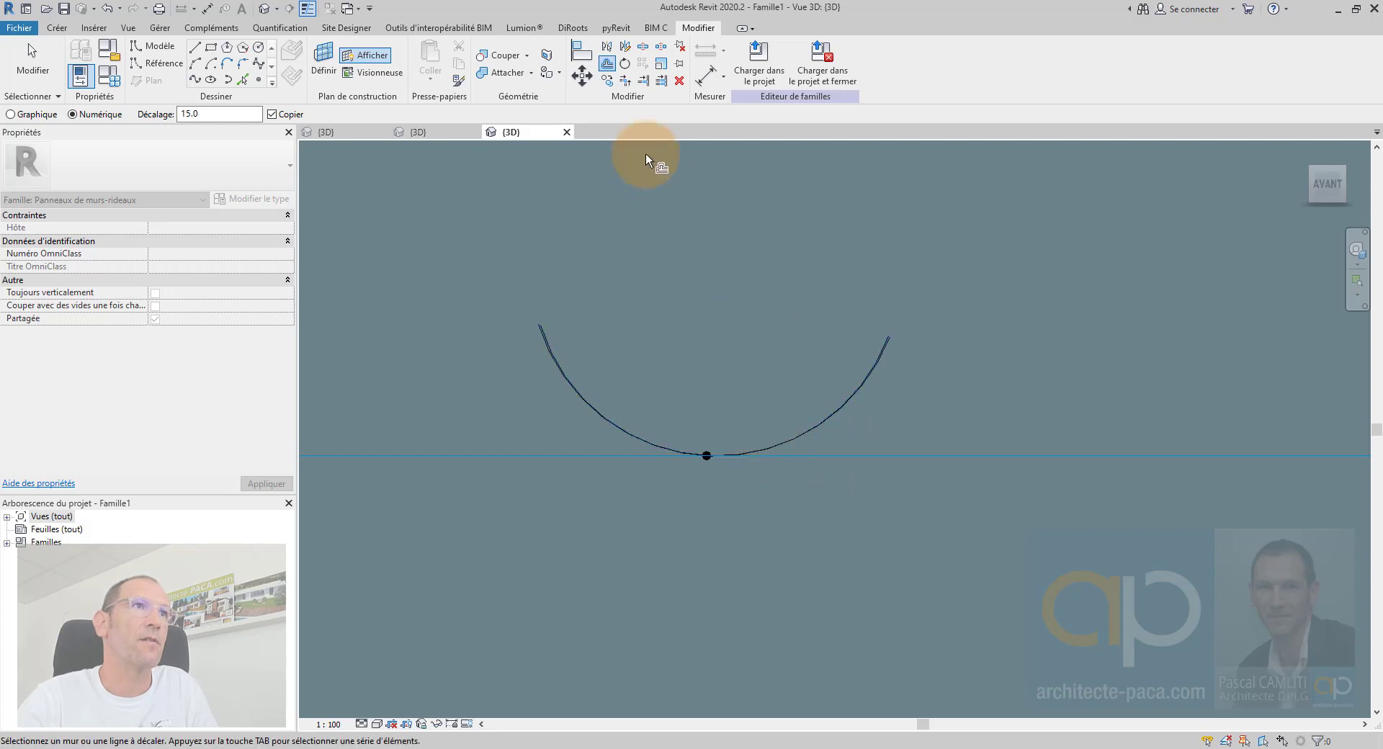
# Try an offset value of 5, replace it with 3, and offset a copy of the arc nearer the midpoint inward
pyautogui.click(209, 118)
pyautogui.write('5')
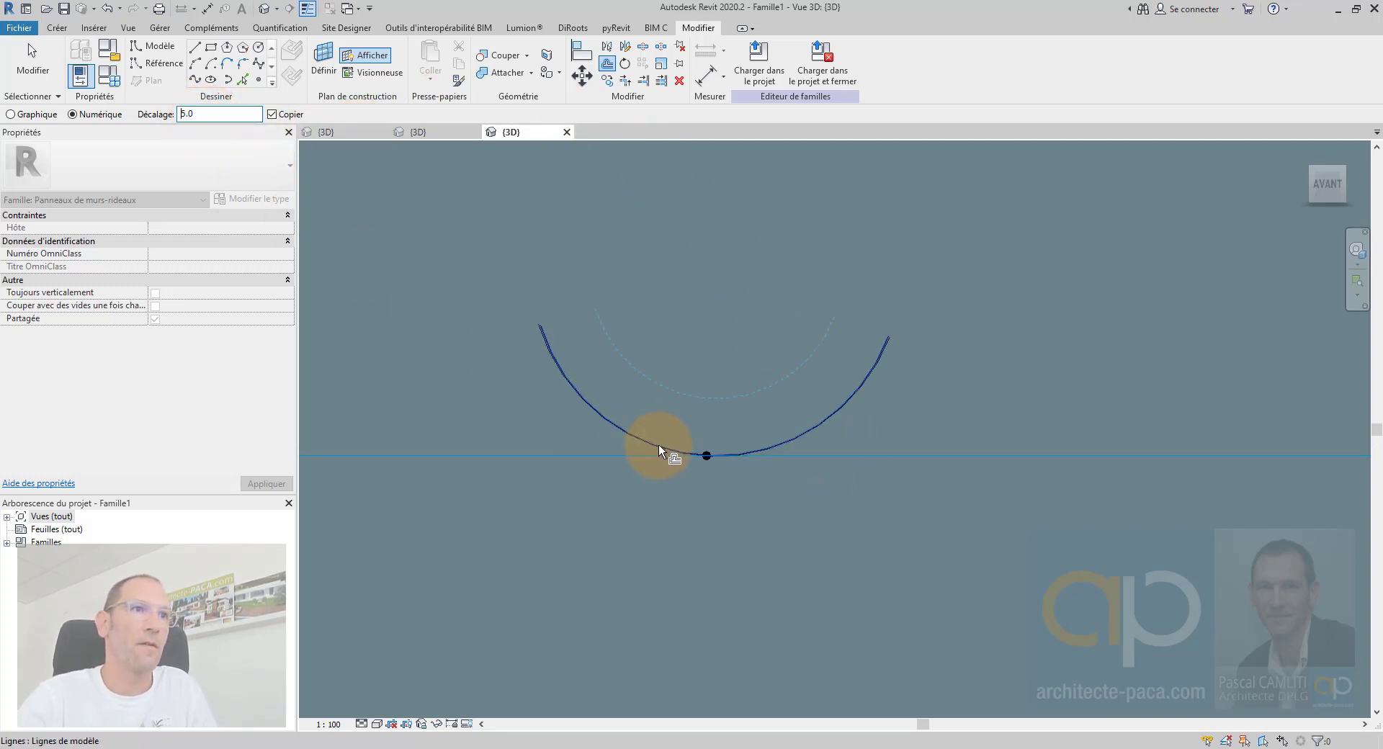
pyautogui.click(207, 117)
pyautogui.moveTo(208, 117); pyautogui.dragTo(178, 117)
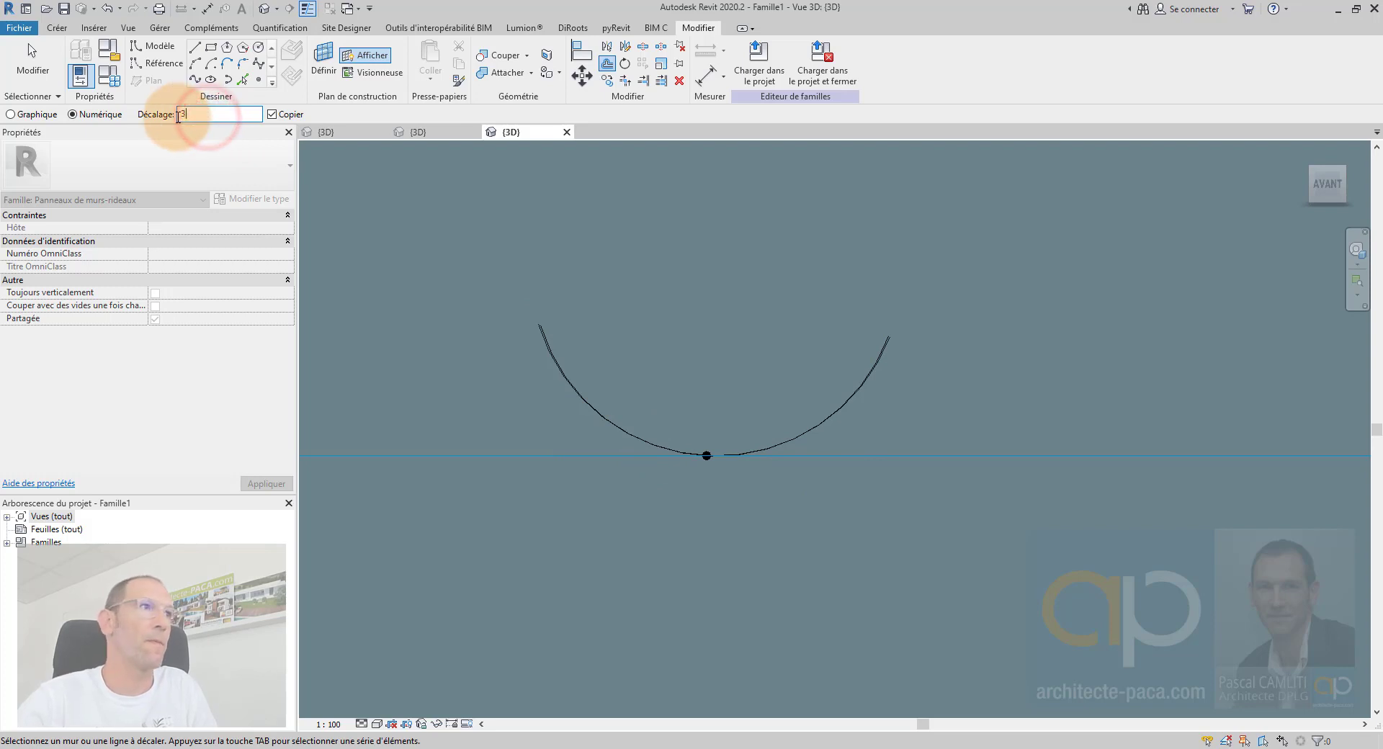
pyautogui.write('3')
pyautogui.click(677, 451)
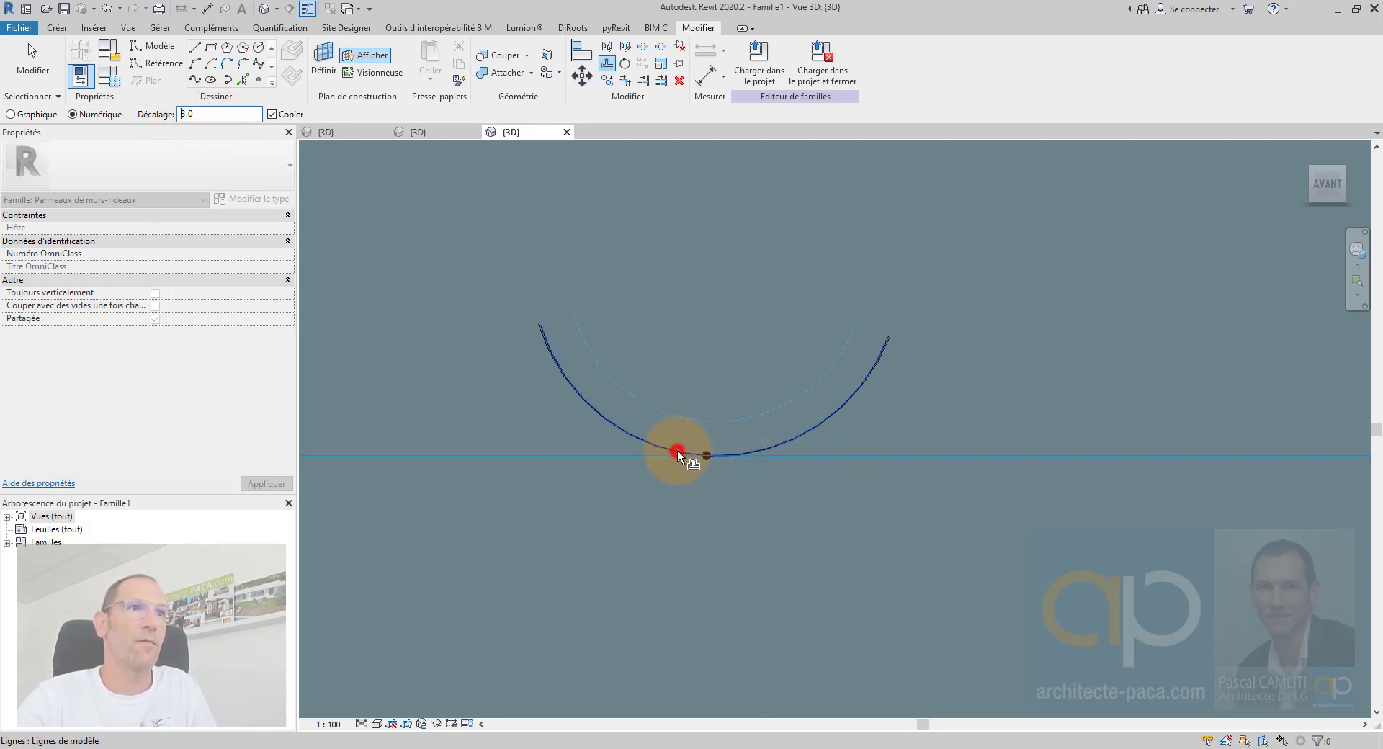
pyautogui.keyDown('shift'); pyautogui.moveTo(1068, 400); pyautogui.dragTo(958, 542, button='middle'); pyautogui.keyUp('shift')
pyautogui.scroll(3, 978, 542)
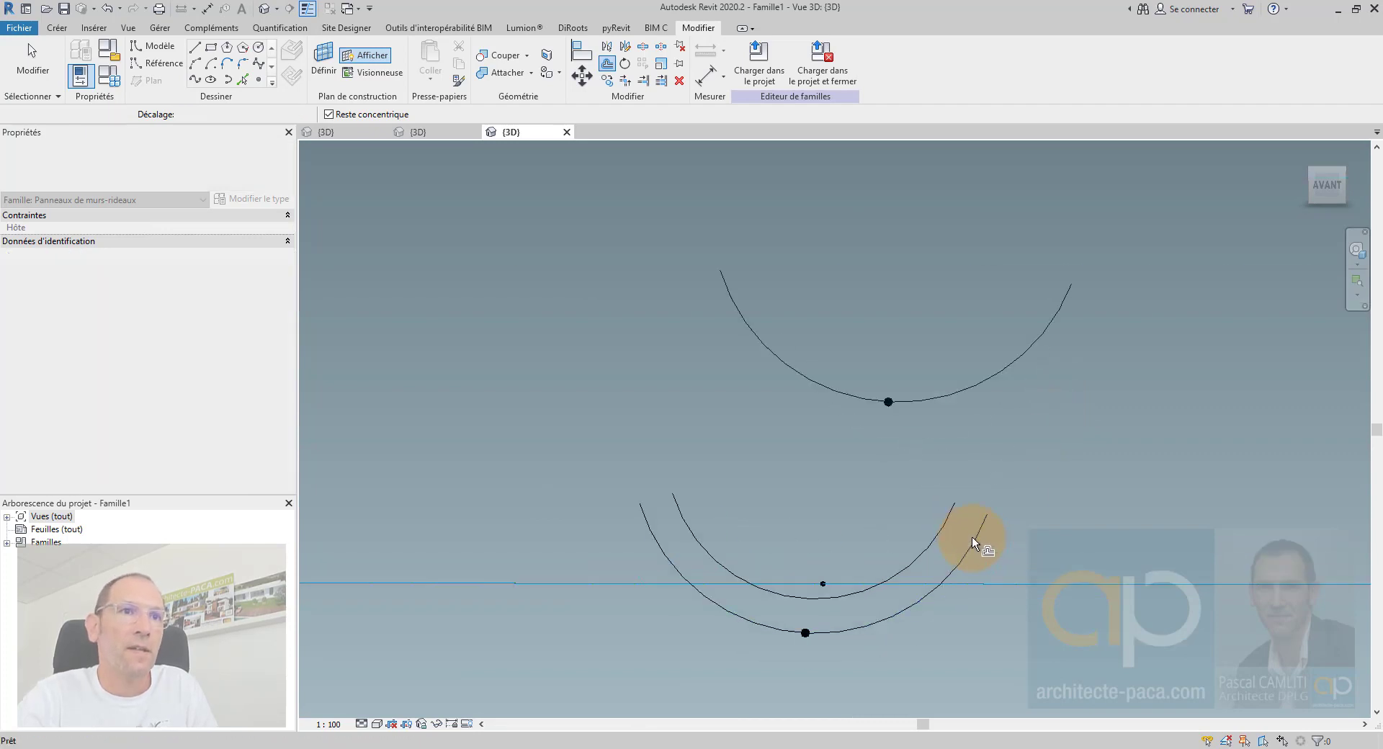
pyautogui.press('Escape')
# Offset a copy of the arc at the farther reference point inward by 3
pyautogui.scroll(-10, 971, 538)
pyautogui.scroll(5, 862, 569)
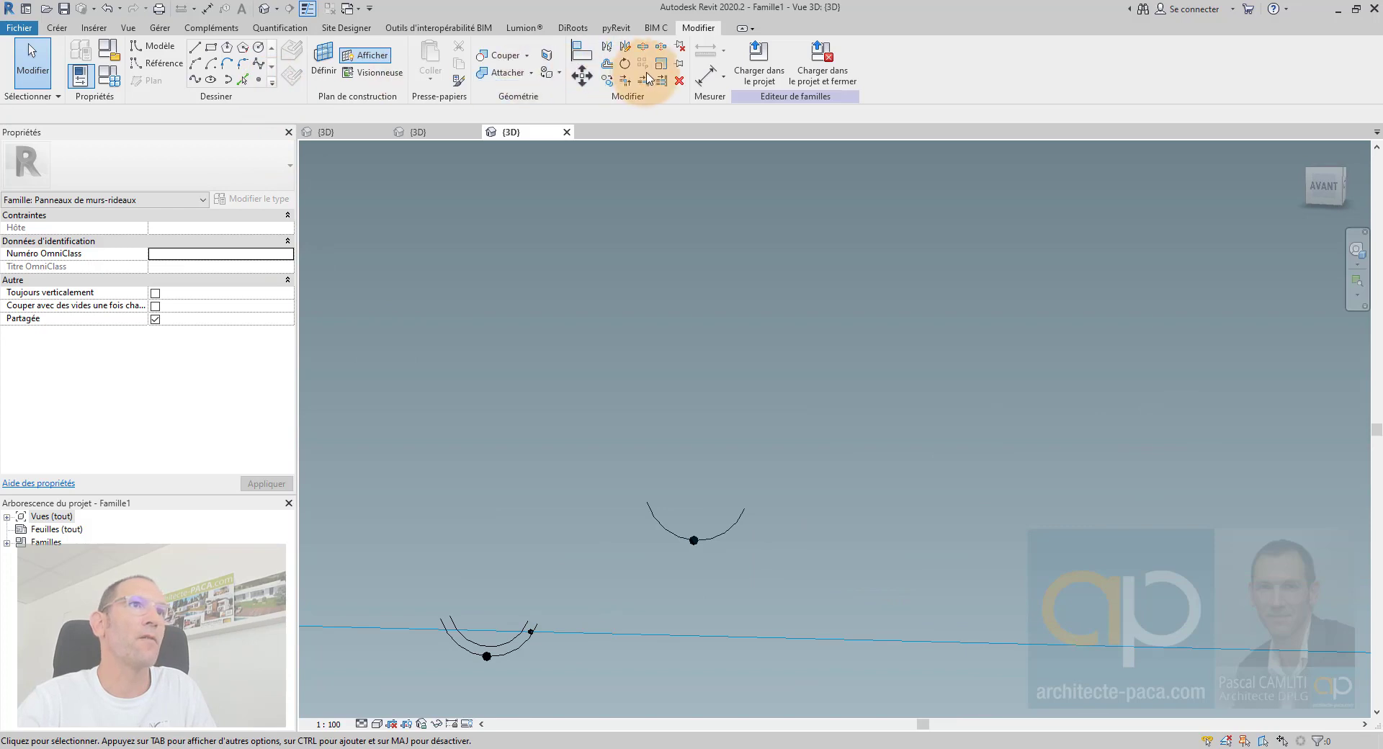
pyautogui.click(608, 66)
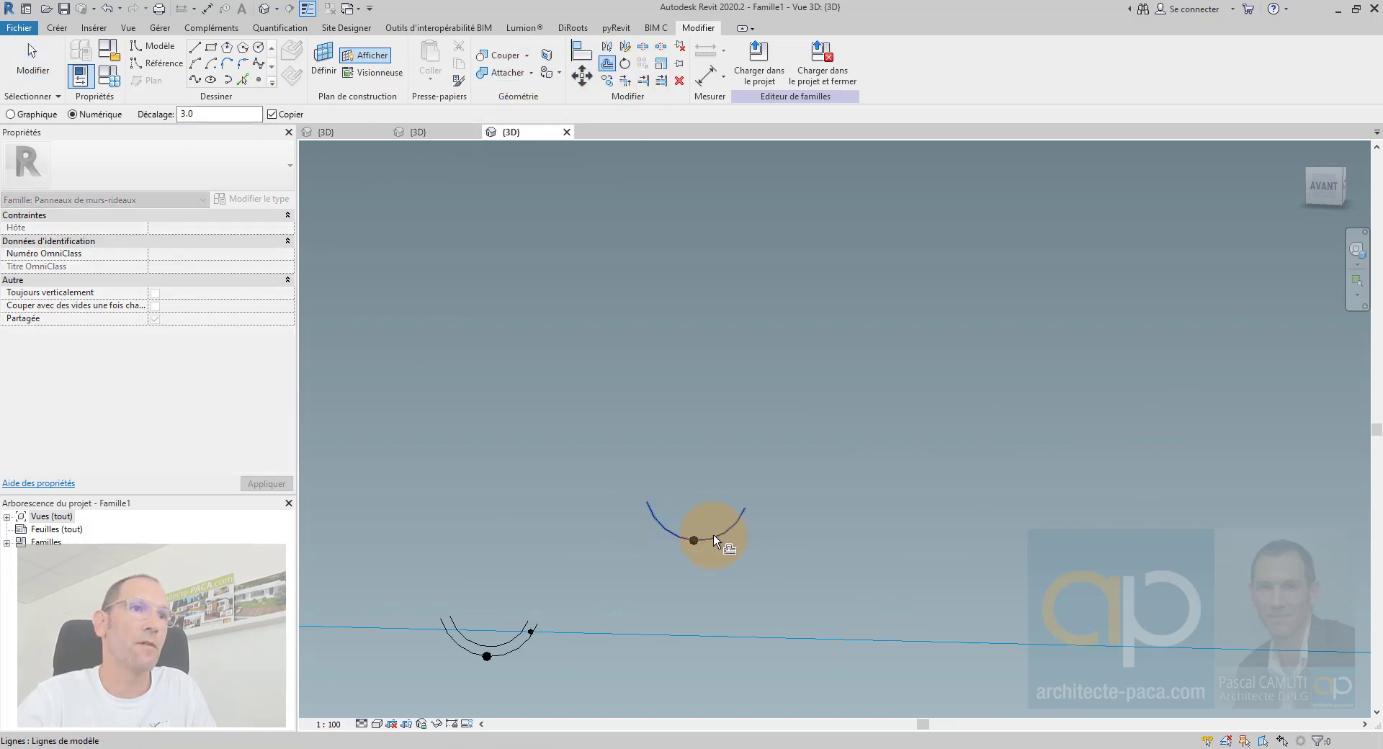
pyautogui.click(713, 535)
pyautogui.press('Escape')
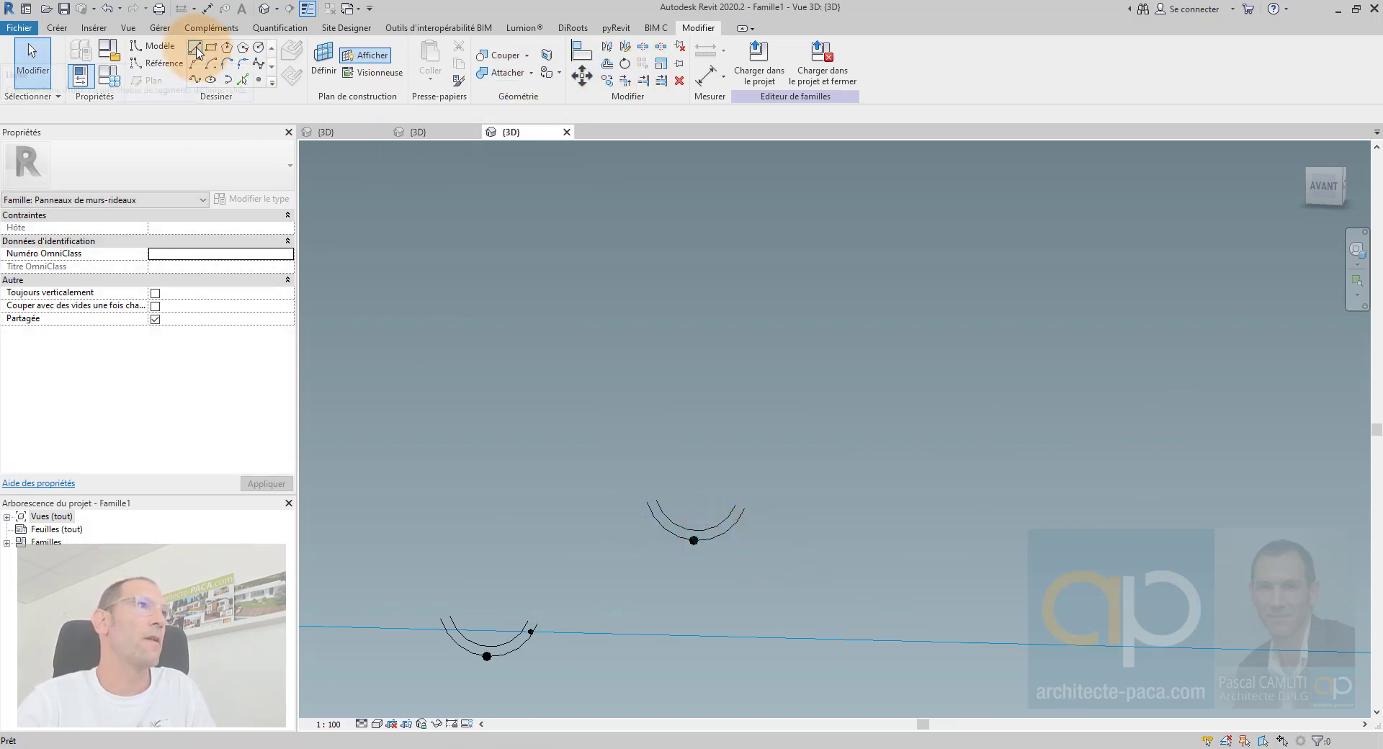
# Close both ends of the farther double arc with short straight model lines
pyautogui.click(194, 48)
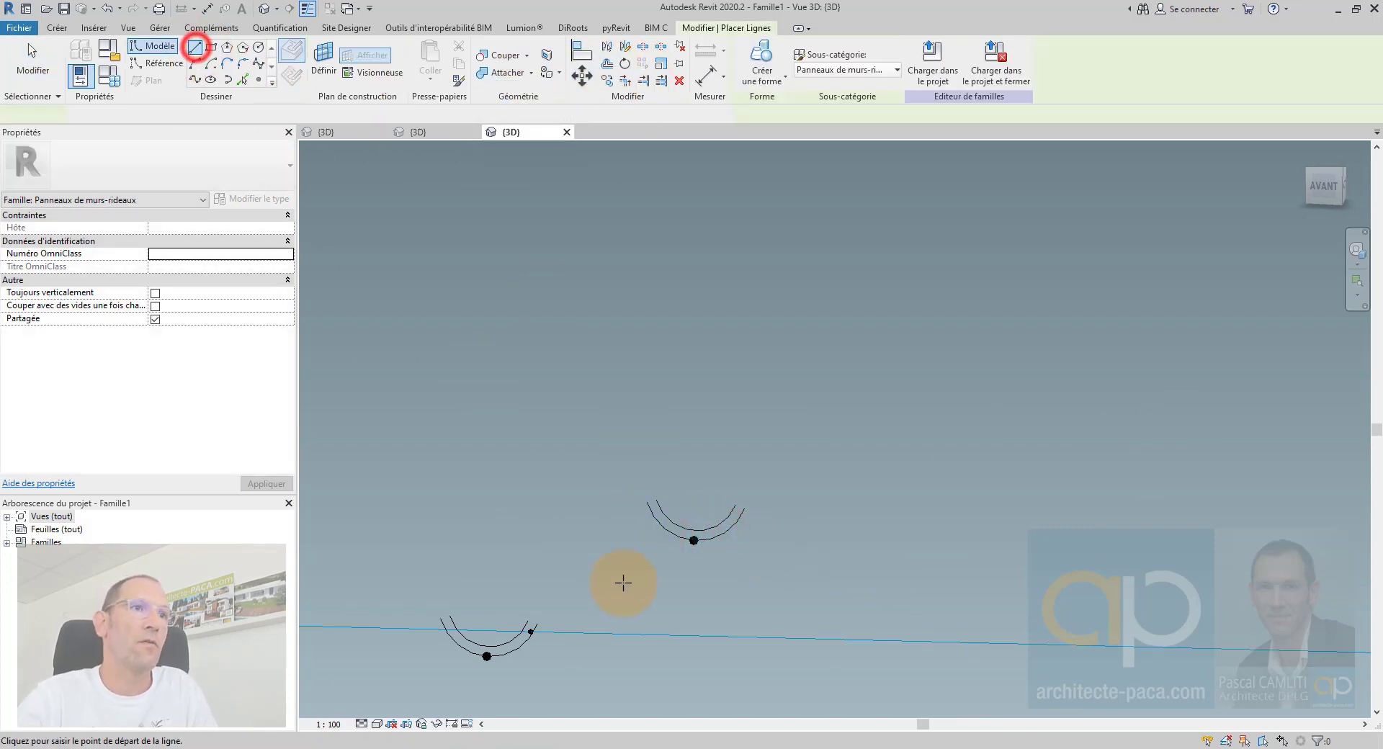
pyautogui.click(646, 500)
pyautogui.scroll(2, 655, 498)
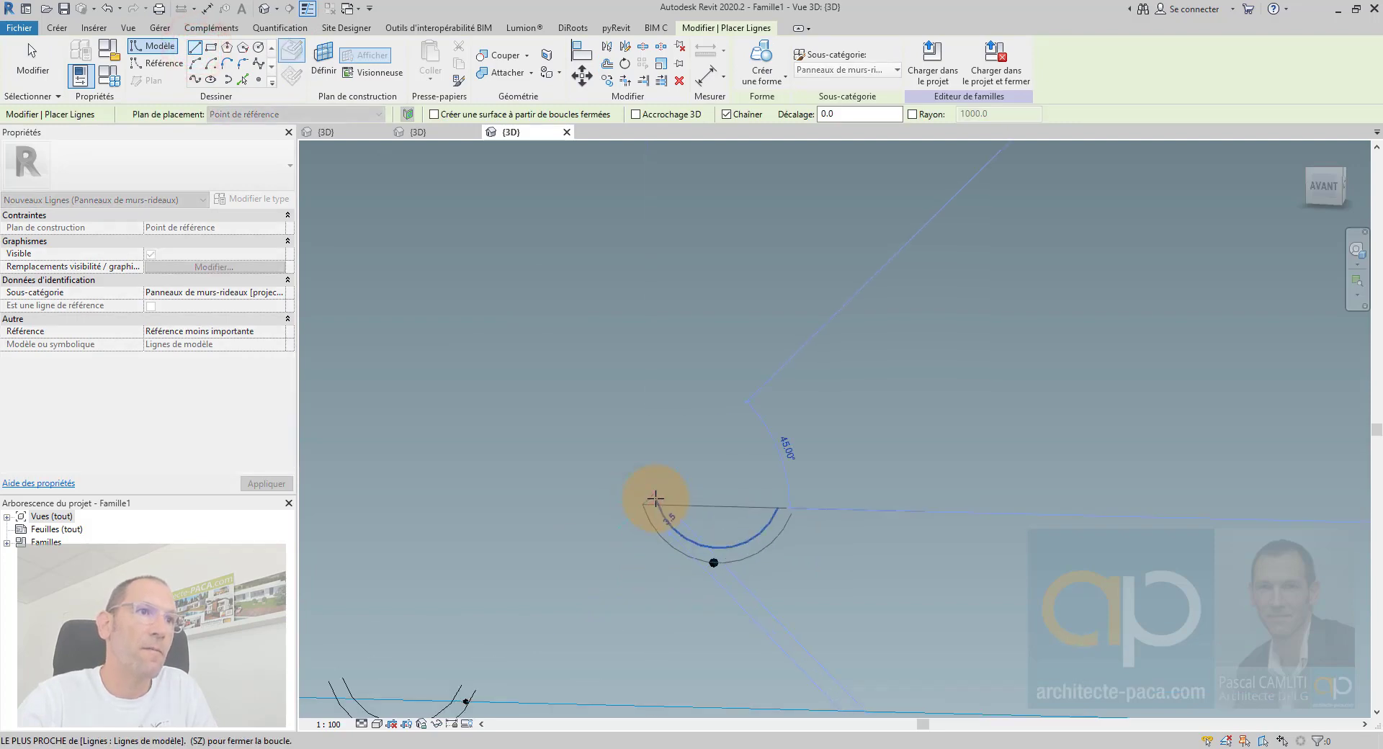
pyautogui.scroll(1, 655, 498)
pyautogui.click(656, 501)
pyautogui.press('Escape')
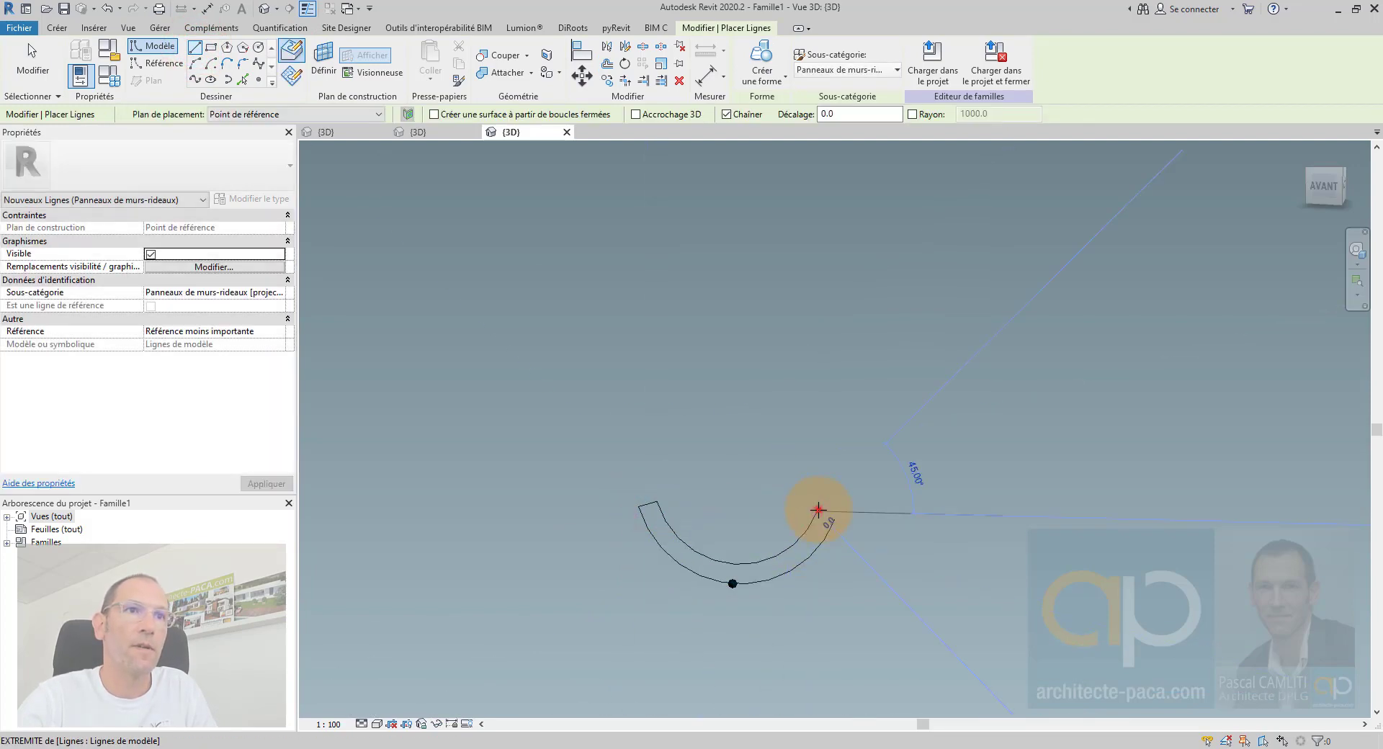
pyautogui.keyDown('shift'); pyautogui.moveTo(819, 509); pyautogui.dragTo(714, 502, button='middle'); pyautogui.keyUp('shift')
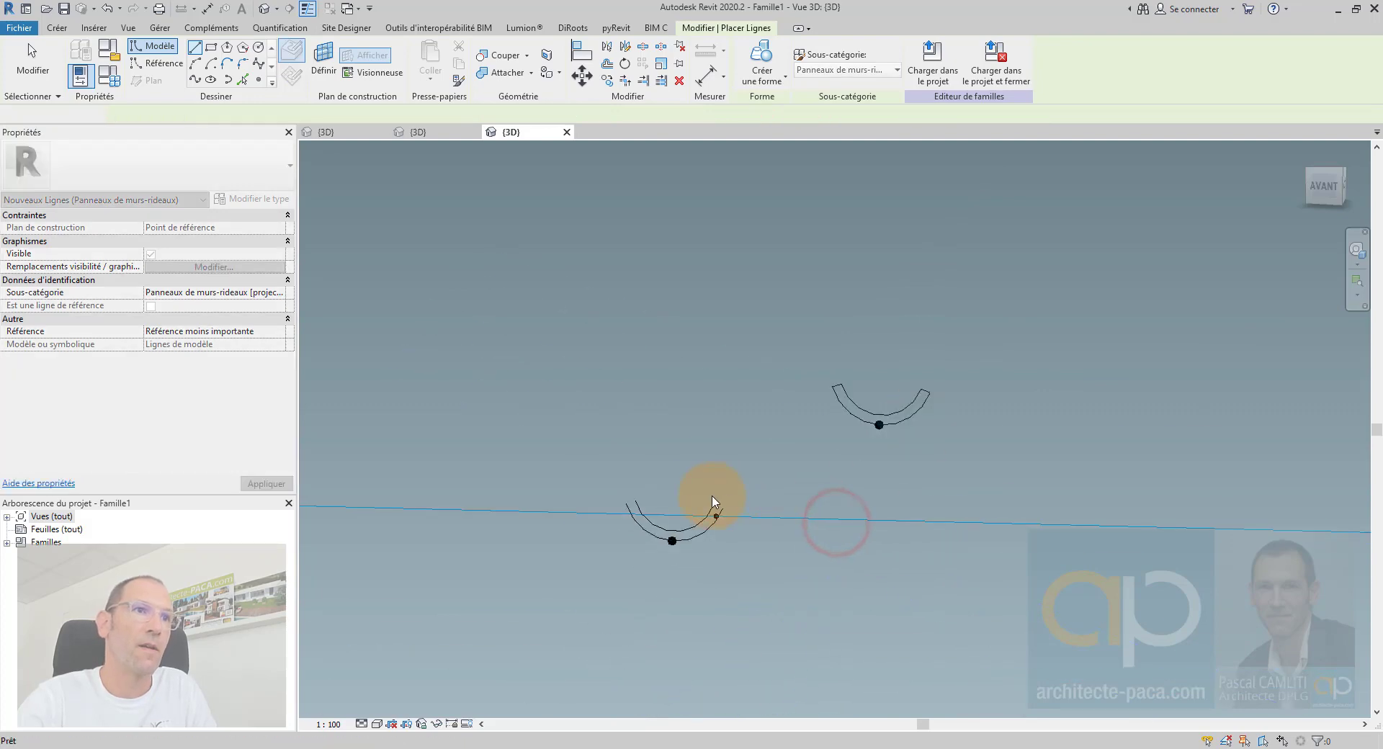
pyautogui.press('Escape')
# Set the work plane to the nearer reference point and close both ends of its double arc with straight model lines
pyautogui.click(196, 49)
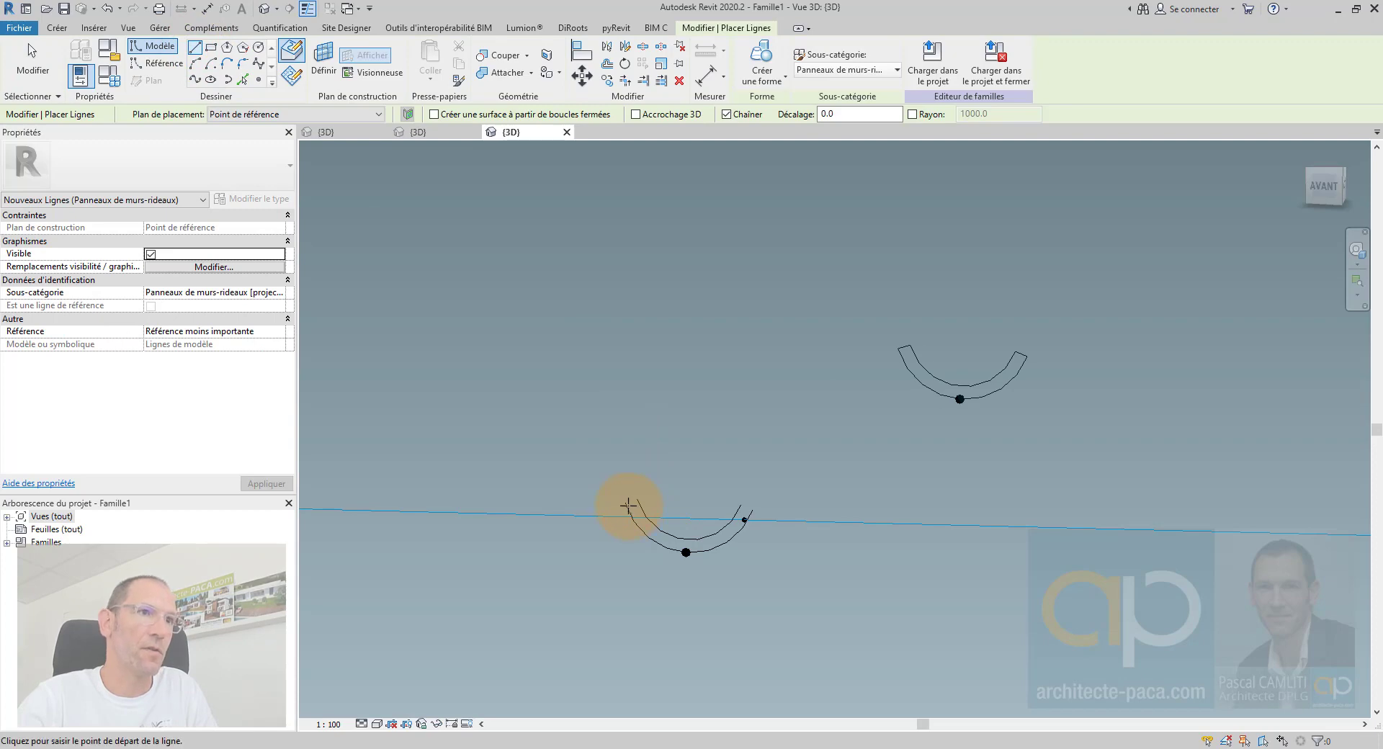
pyautogui.press('Escape')
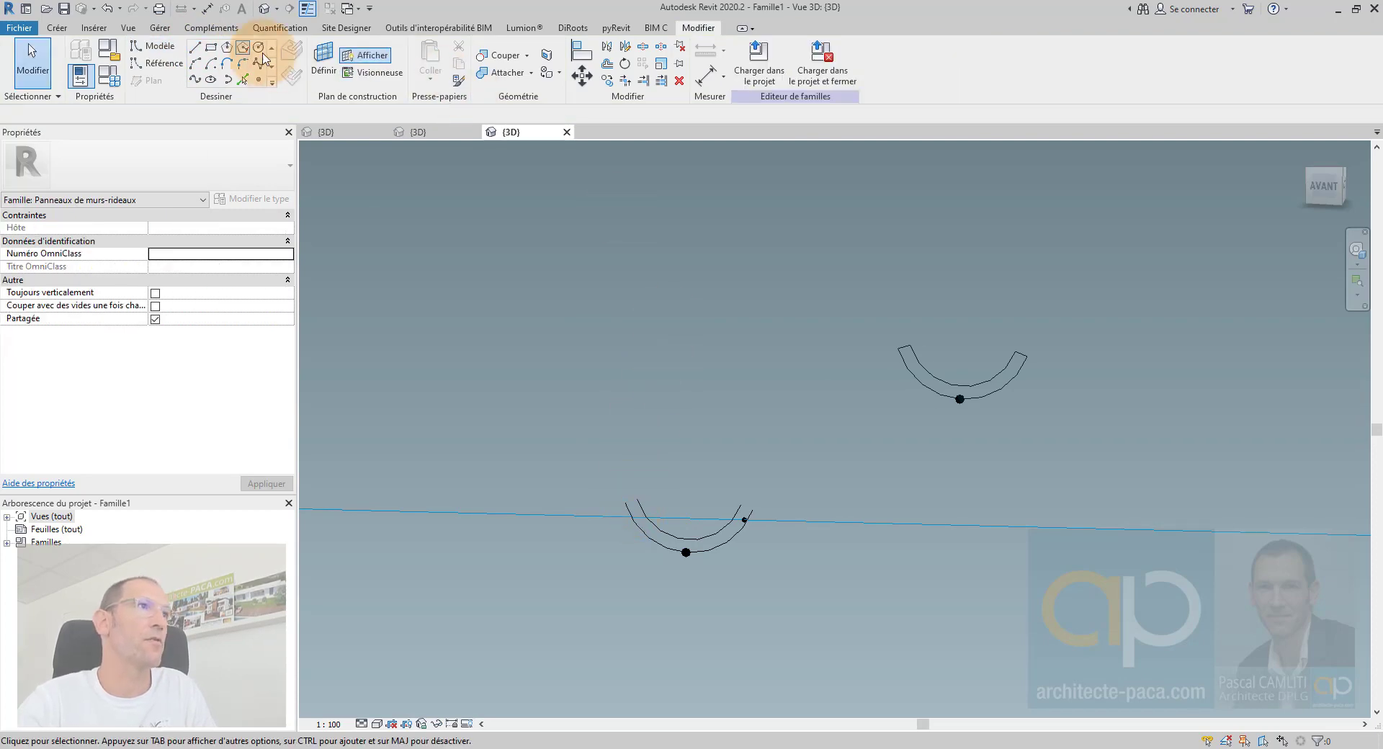
pyautogui.click(325, 62)
pyautogui.click(686, 552)
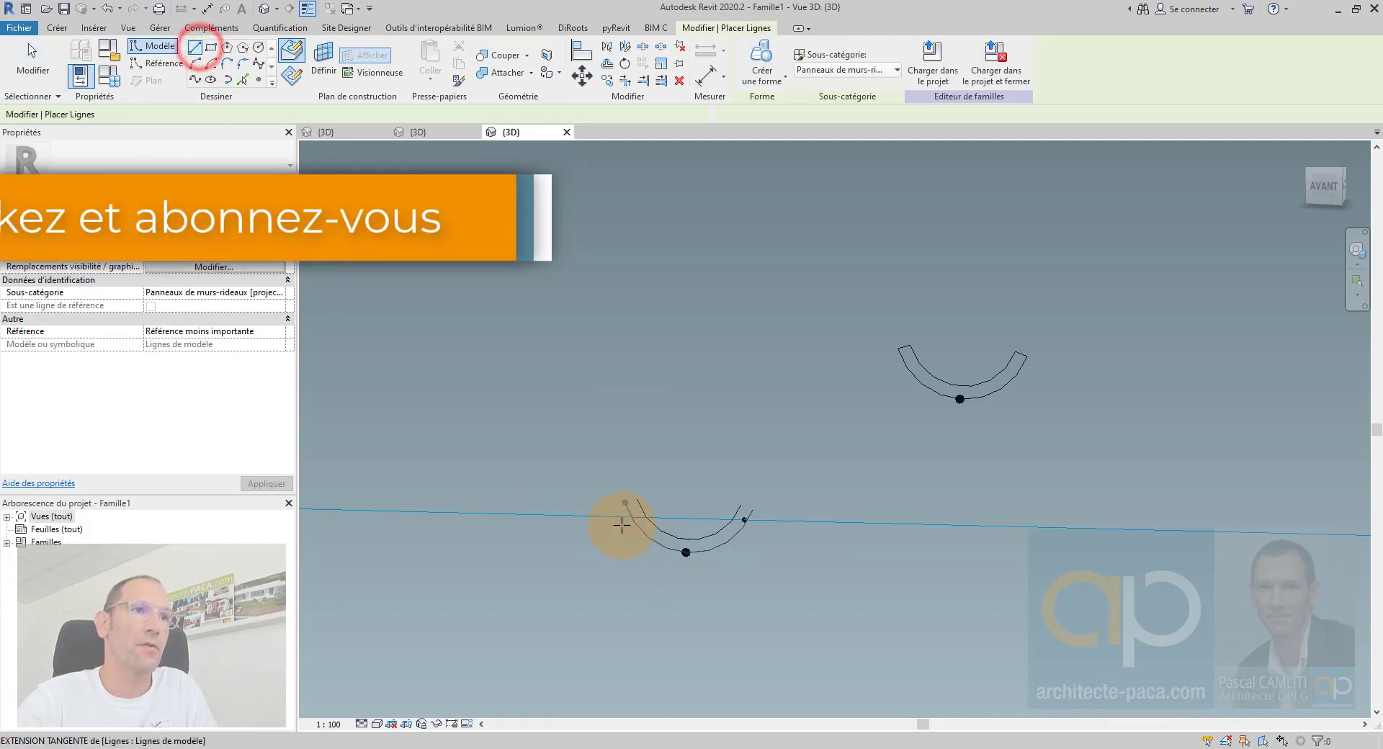
pyautogui.click(625, 504)
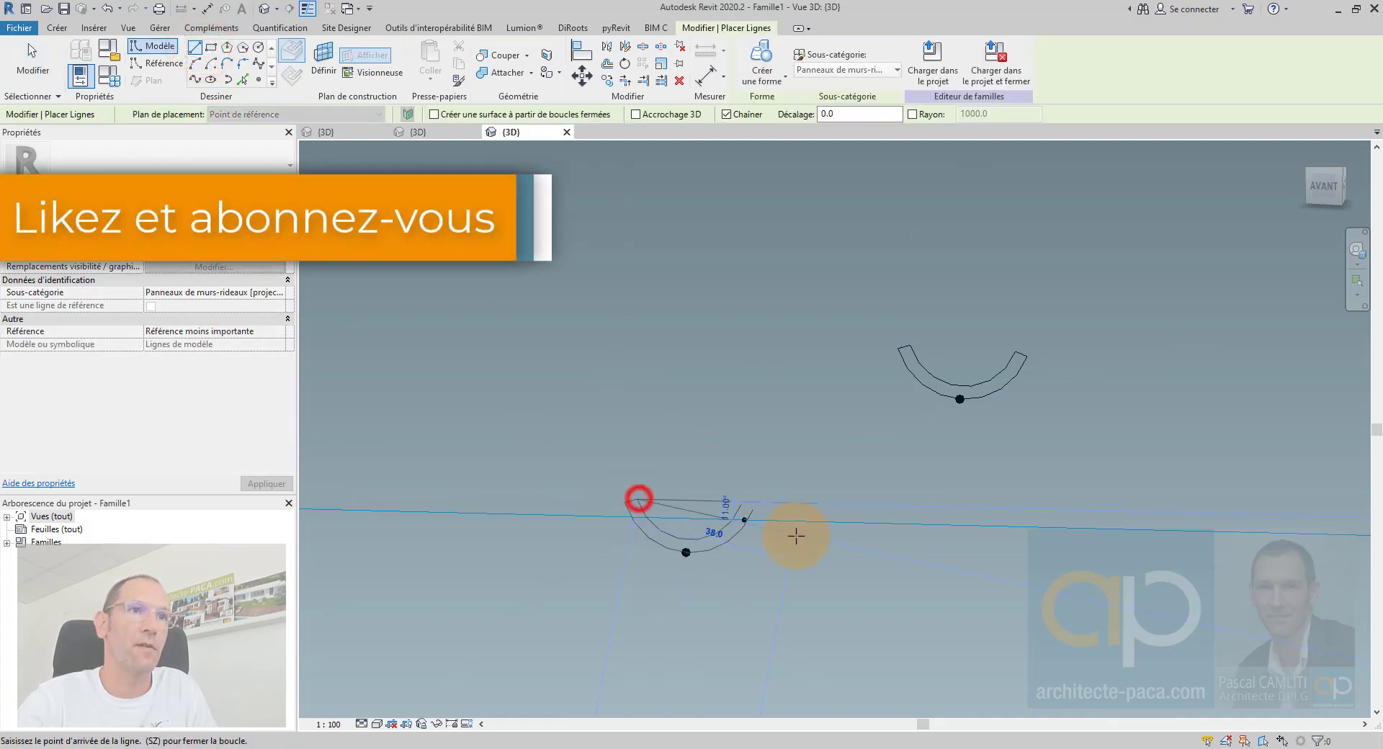
pyautogui.click(741, 507)
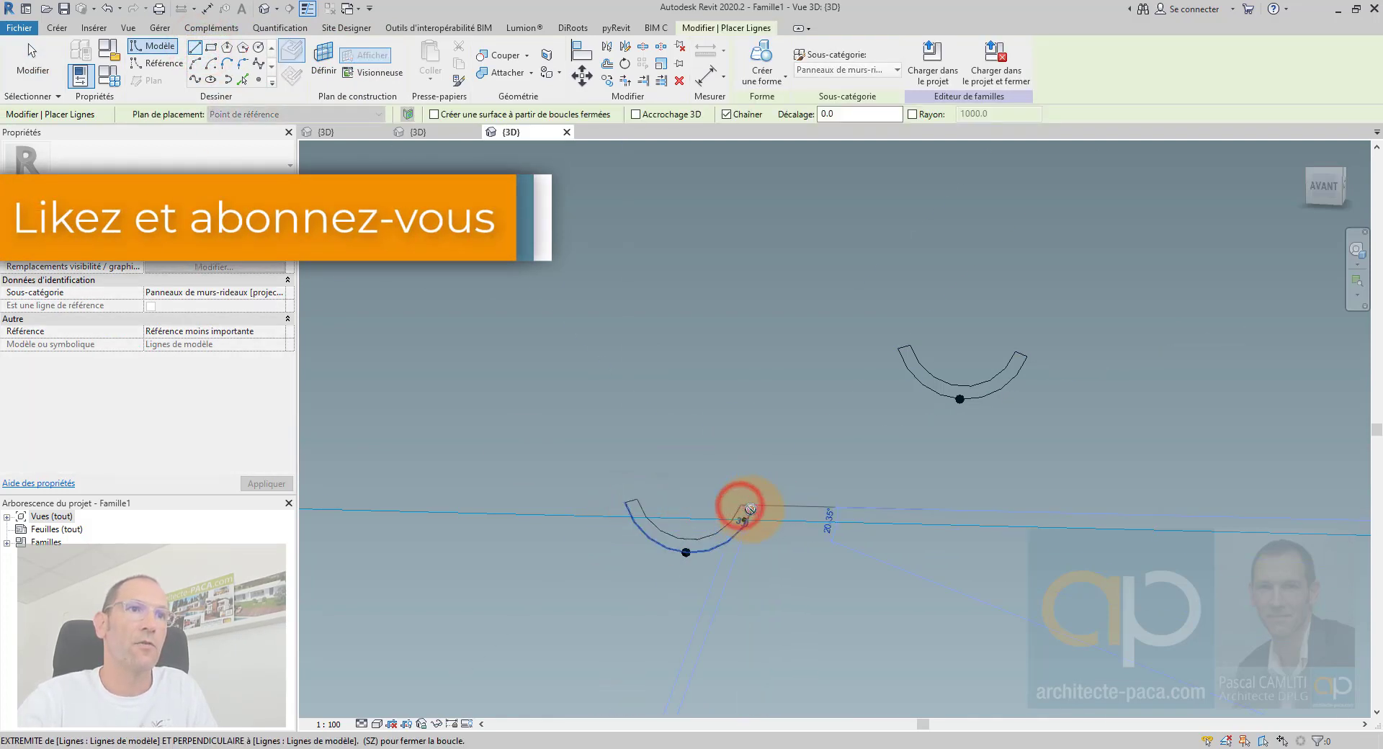
pyautogui.press('Escape')
pyautogui.press('Escape')
# Trace the nearer closed arc profile with reference lines using Pick Lines on both arcs and both end segments
pyautogui.scroll(-5, 833, 521)
pyautogui.moveTo(833, 521); pyautogui.dragTo(750, 325, button='middle')
pyautogui.scroll(2, 771, 432)
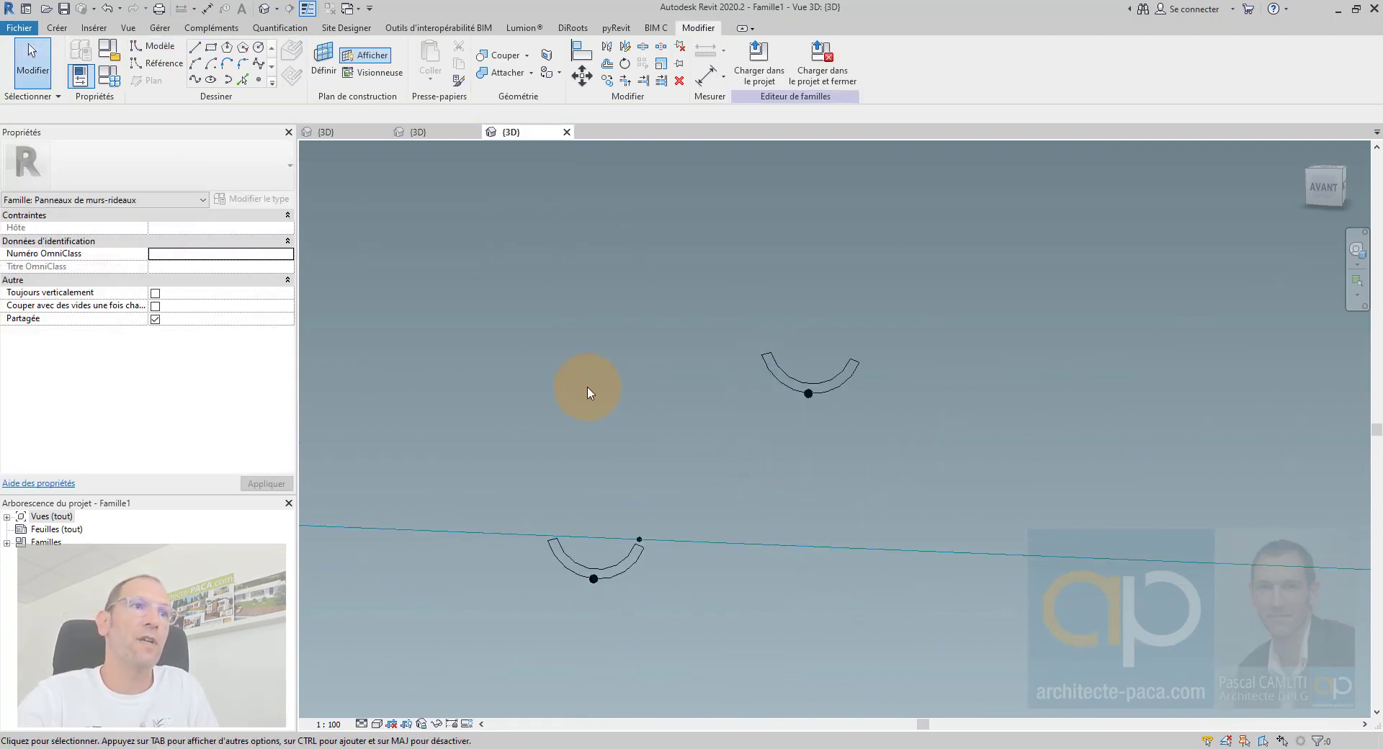
pyautogui.click(167, 67)
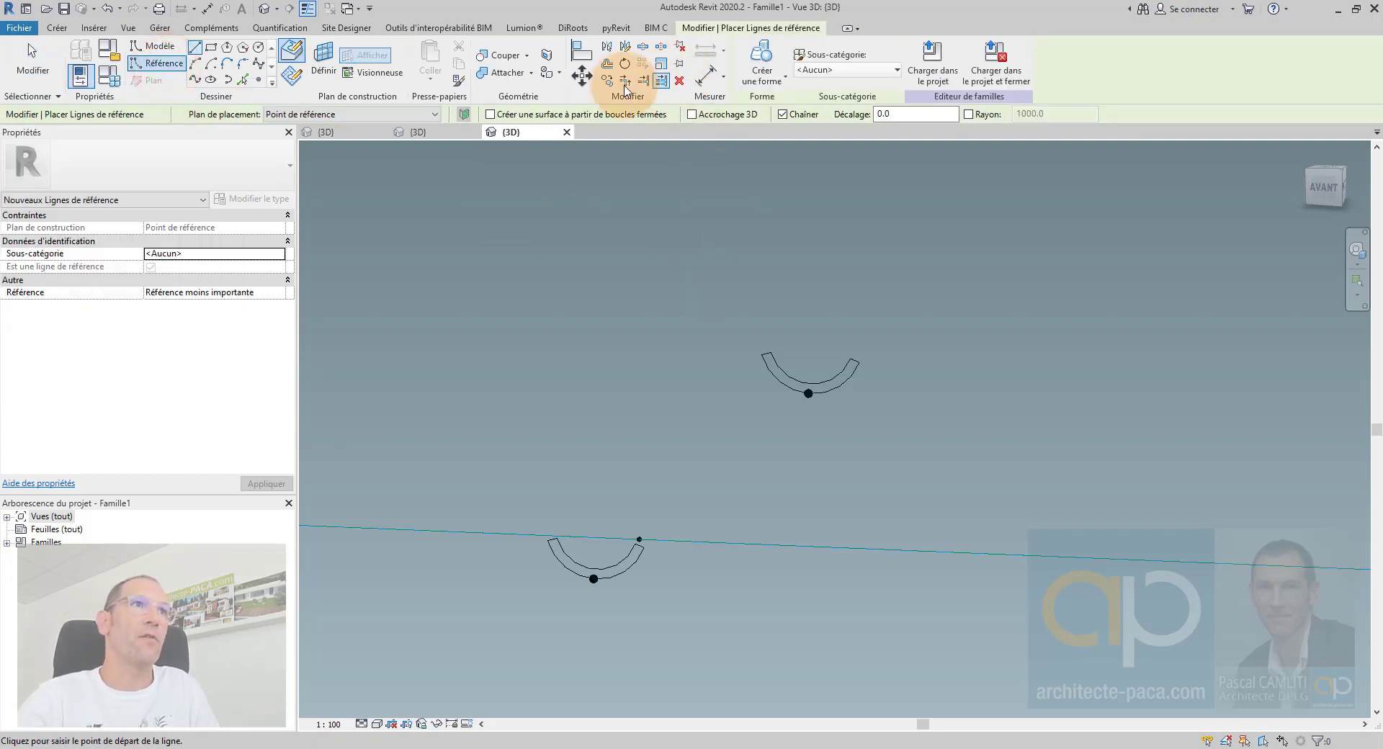
pyautogui.click(245, 82)
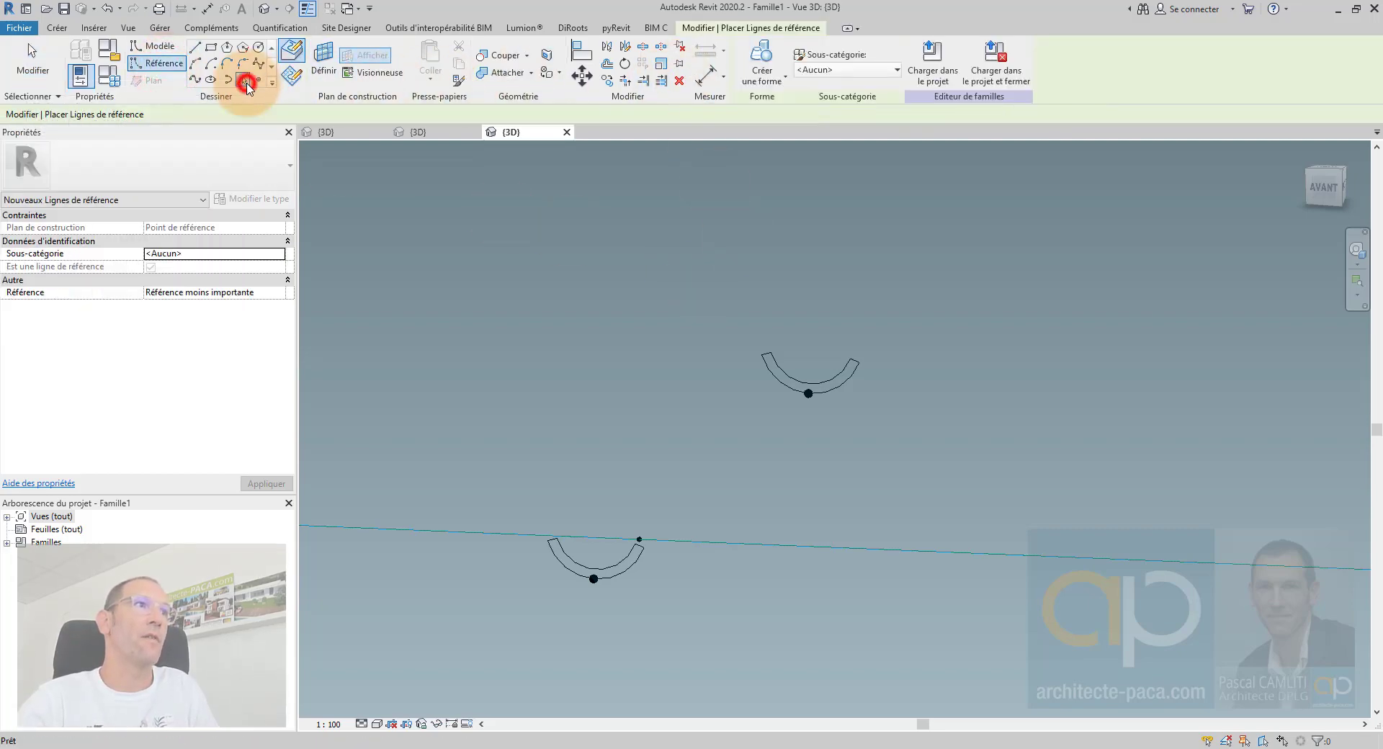
pyautogui.scroll(3, 555, 558)
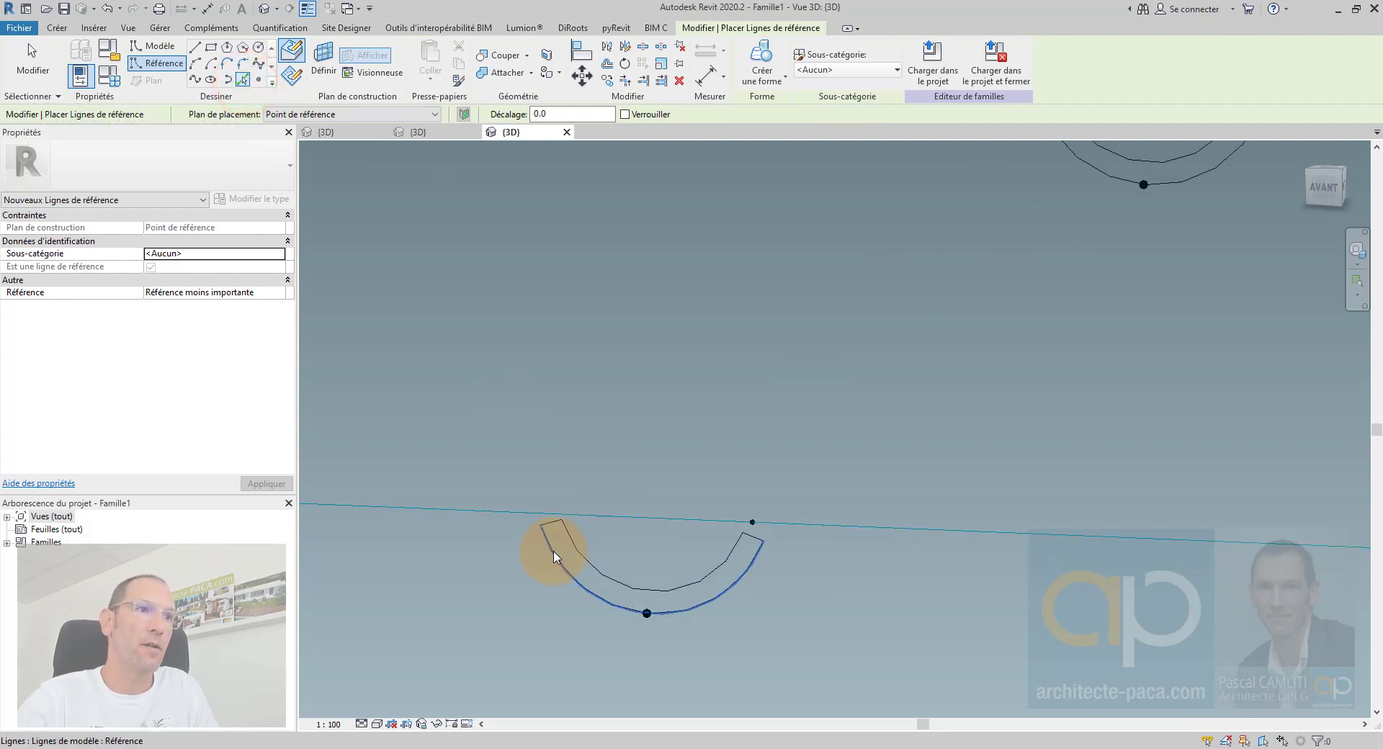
pyautogui.click(553, 552)
pyautogui.click(552, 525)
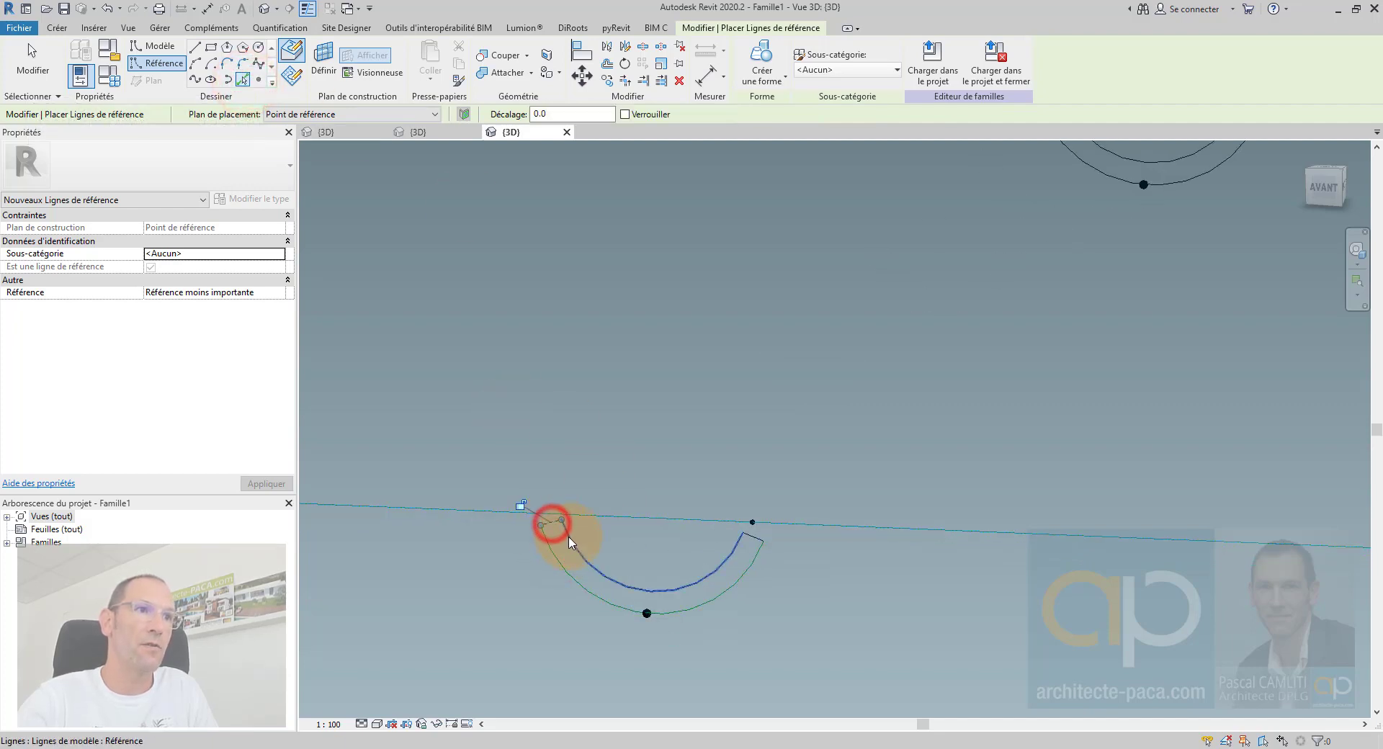
pyautogui.click(759, 542)
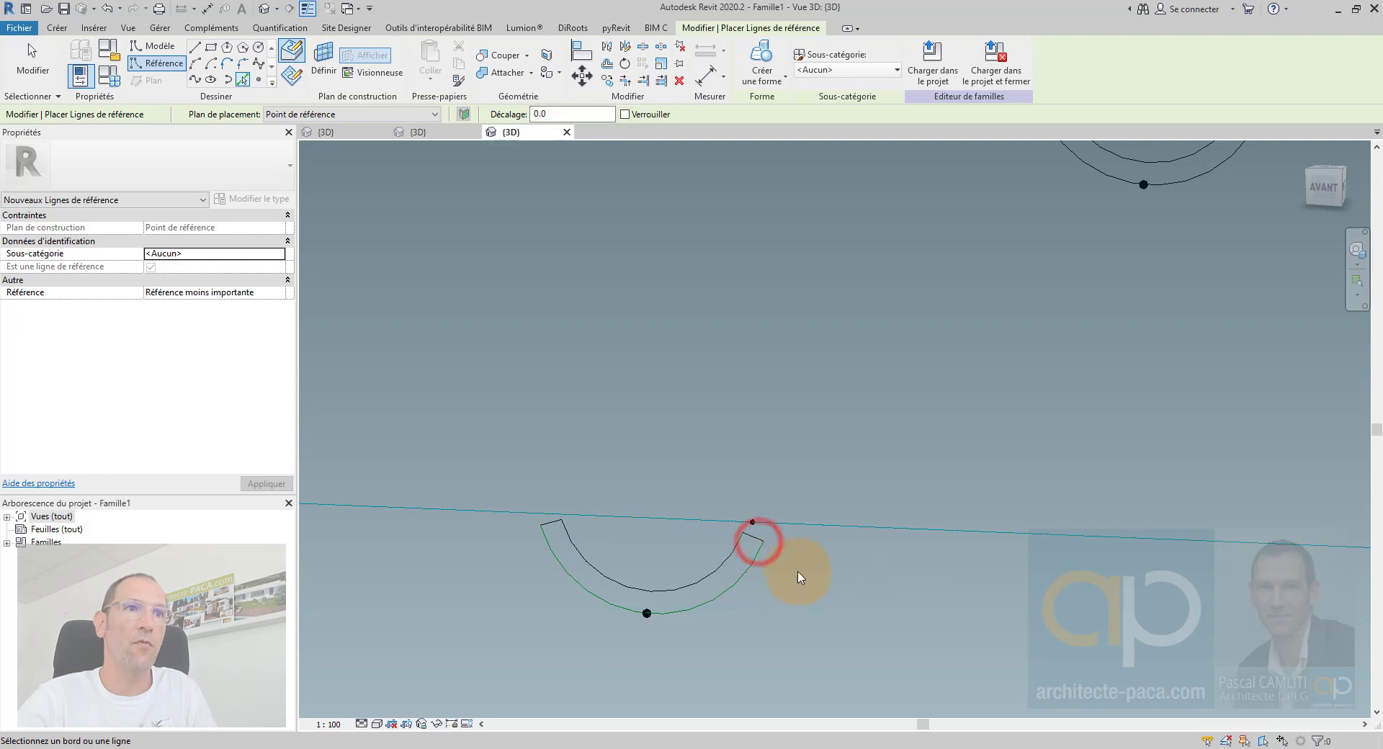
pyautogui.press('Escape')
pyautogui.press('Escape')
# Select the nearer profile's reference lines and check that they form one closed chain
pyautogui.click(756, 569)
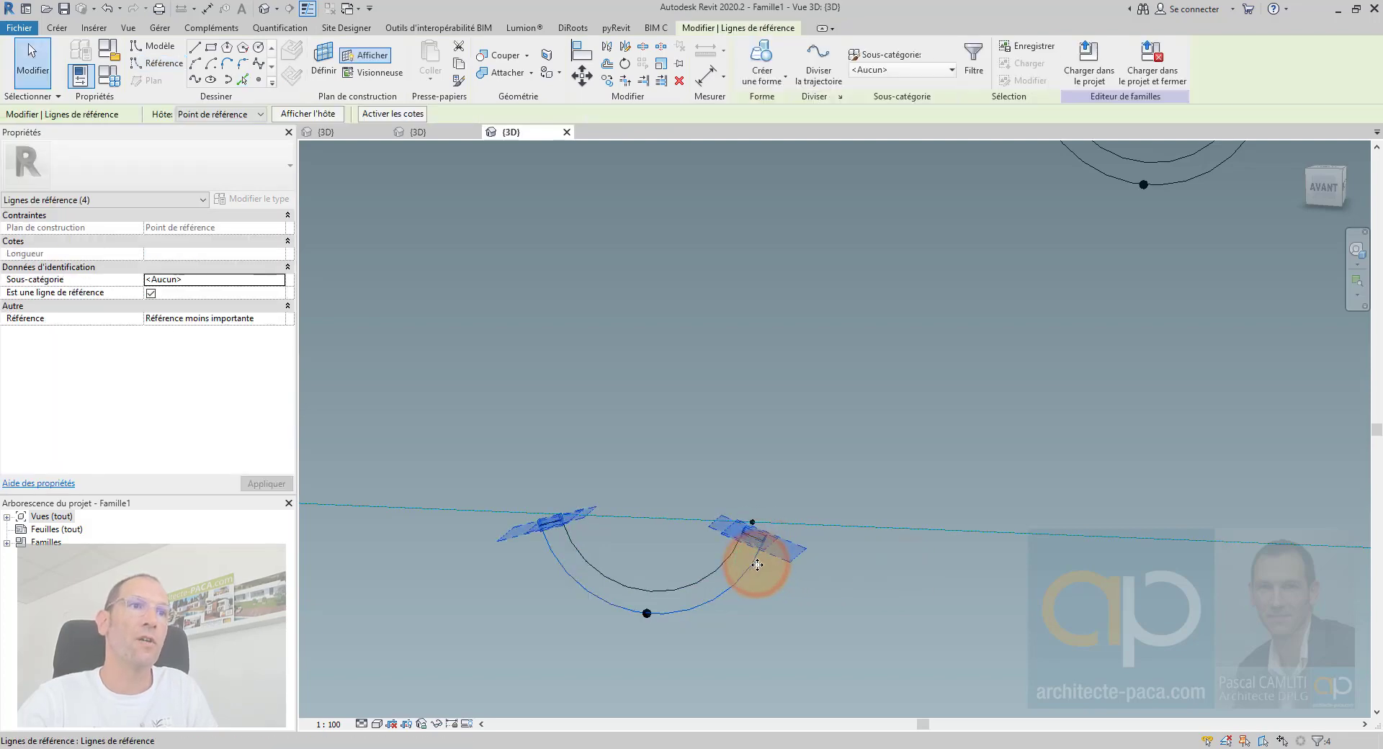
pyautogui.scroll(4, 692, 588)
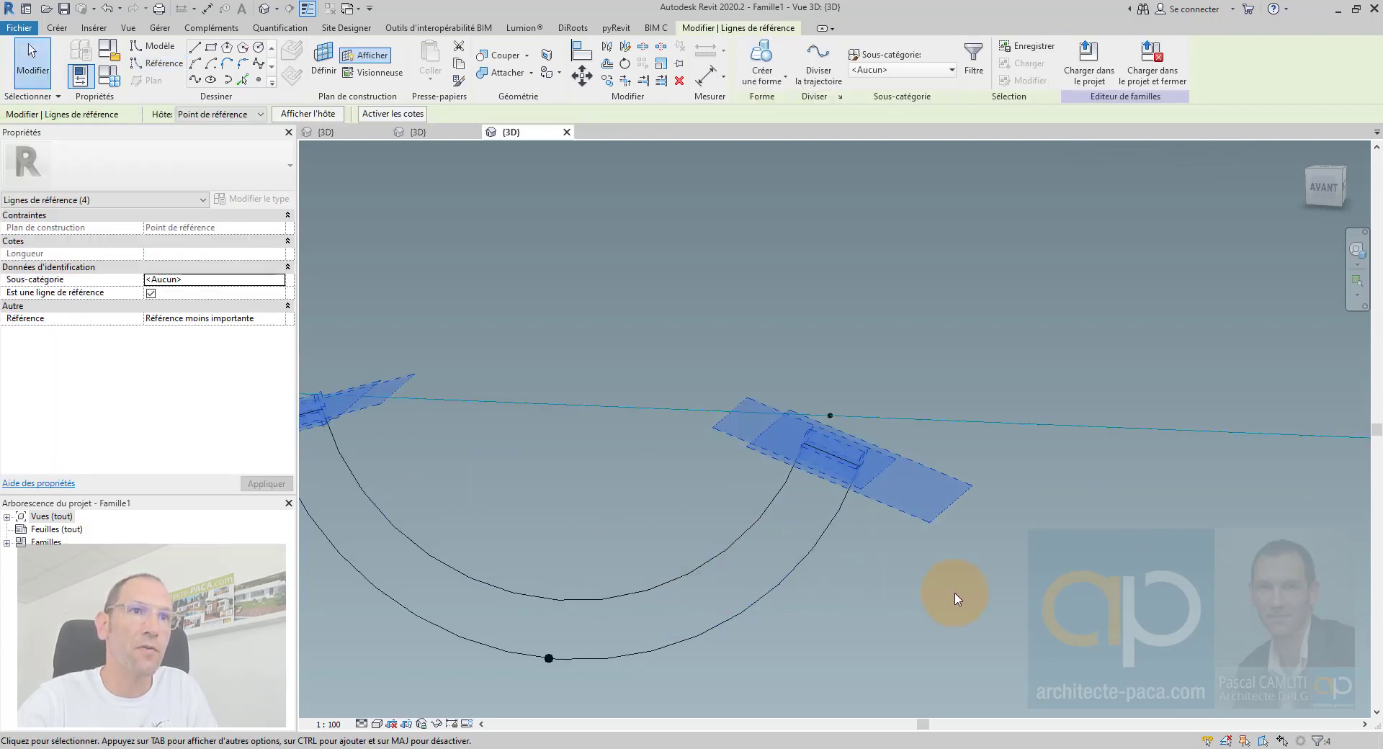
pyautogui.click(955, 592)
pyautogui.click(744, 545)
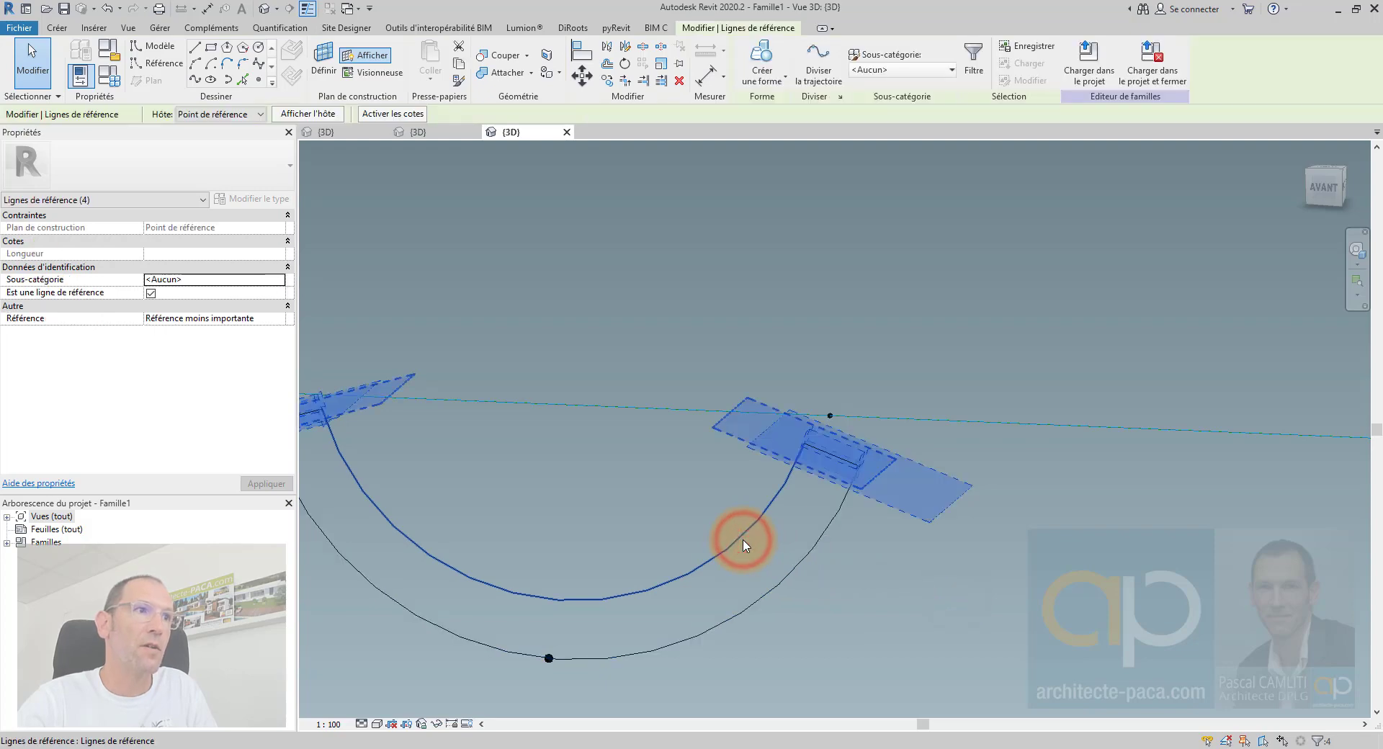
pyautogui.scroll(-2, 742, 542)
pyautogui.click(927, 585)
pyautogui.scroll(-3, 928, 584)
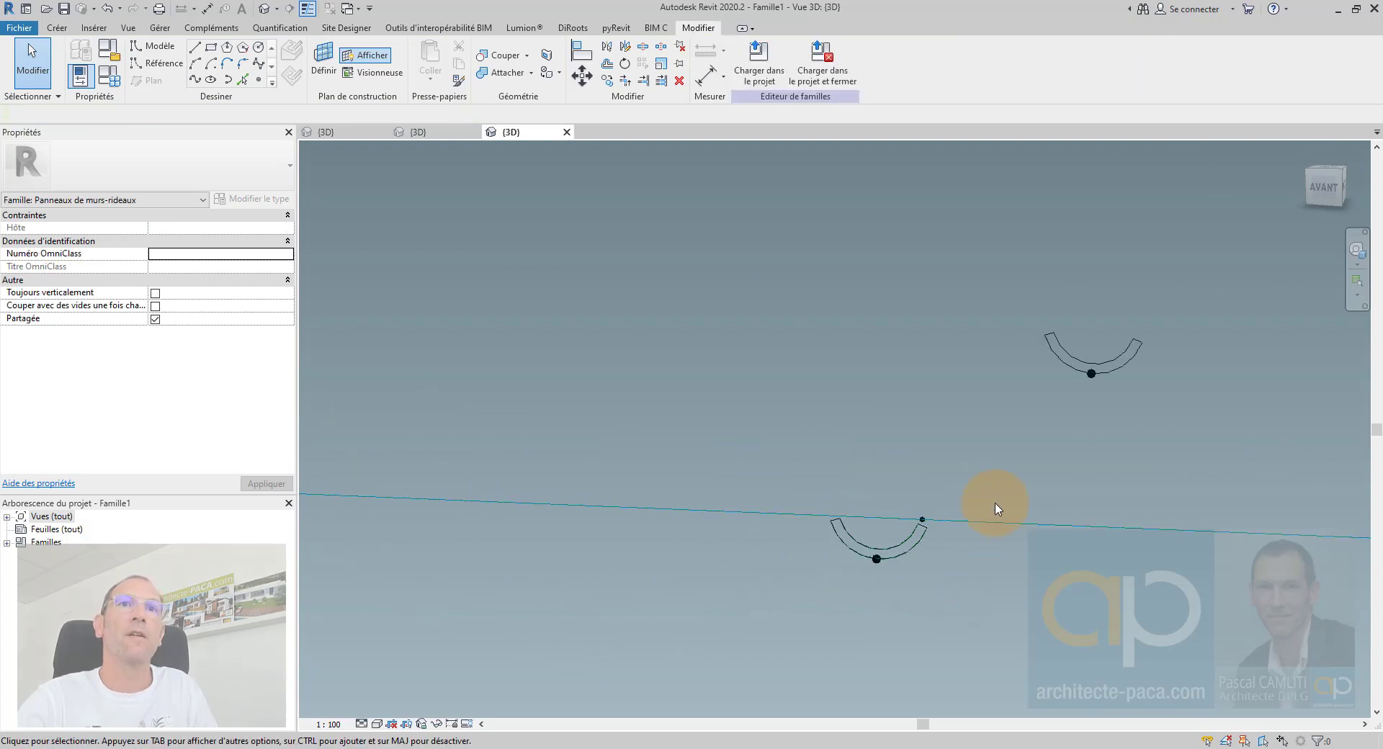
# Try to trace the farther arc profile with picked reference lines on the current work plane
pyautogui.scroll(2, 836, 544)
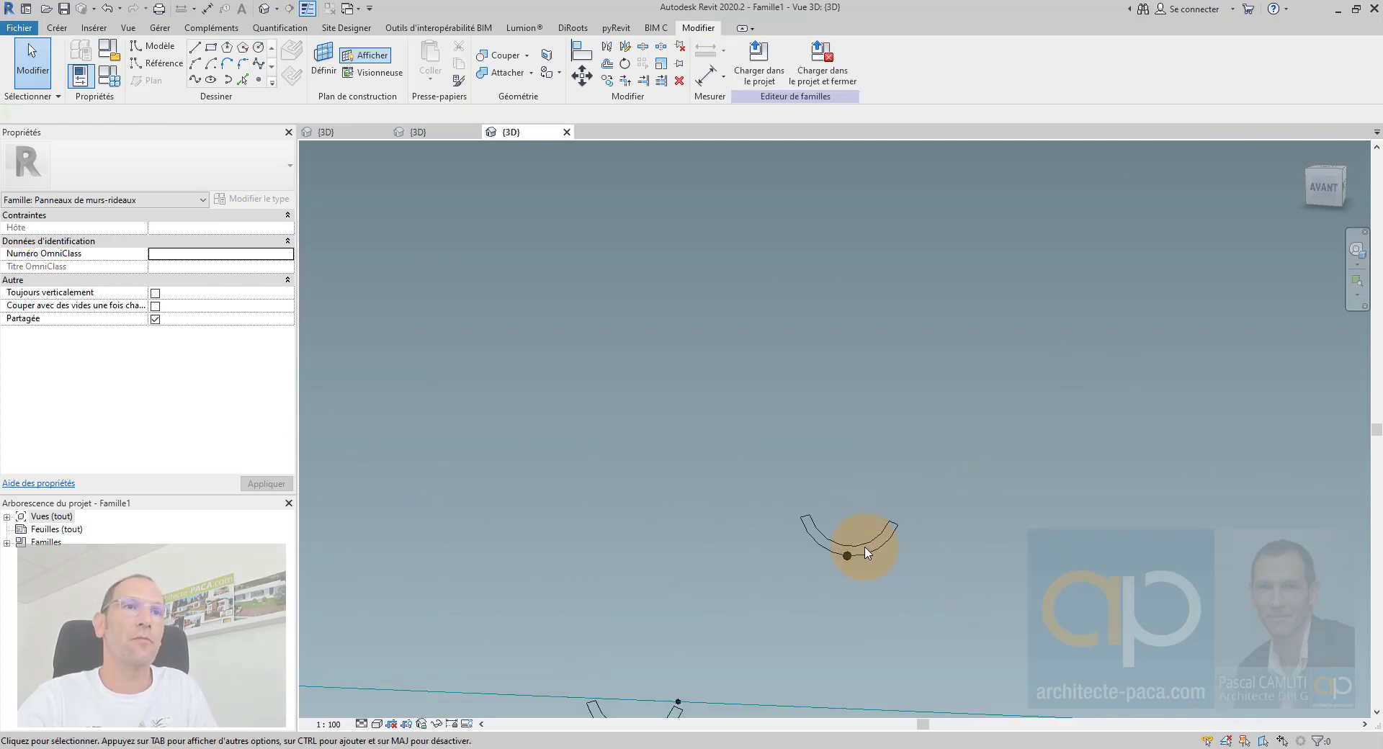
pyautogui.click(159, 63)
pyautogui.click(244, 79)
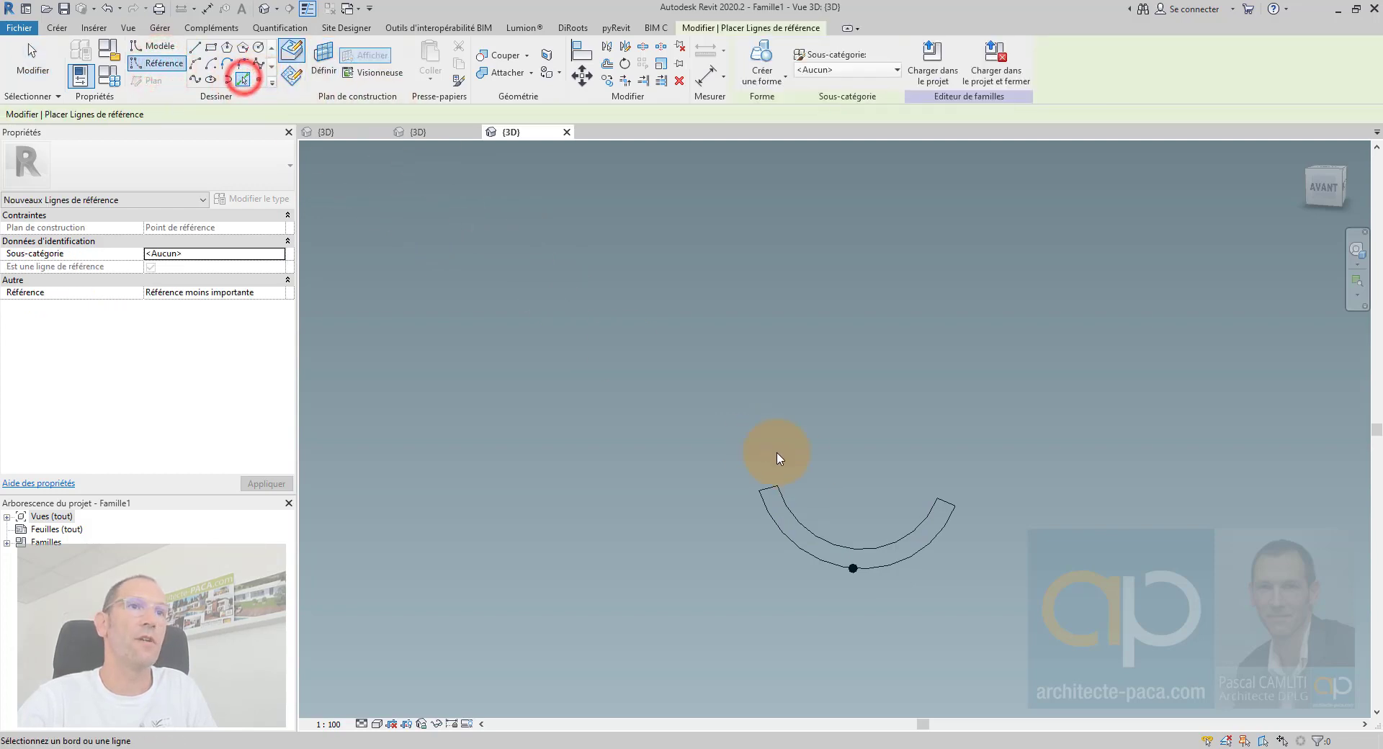
pyautogui.scroll(2, 774, 461)
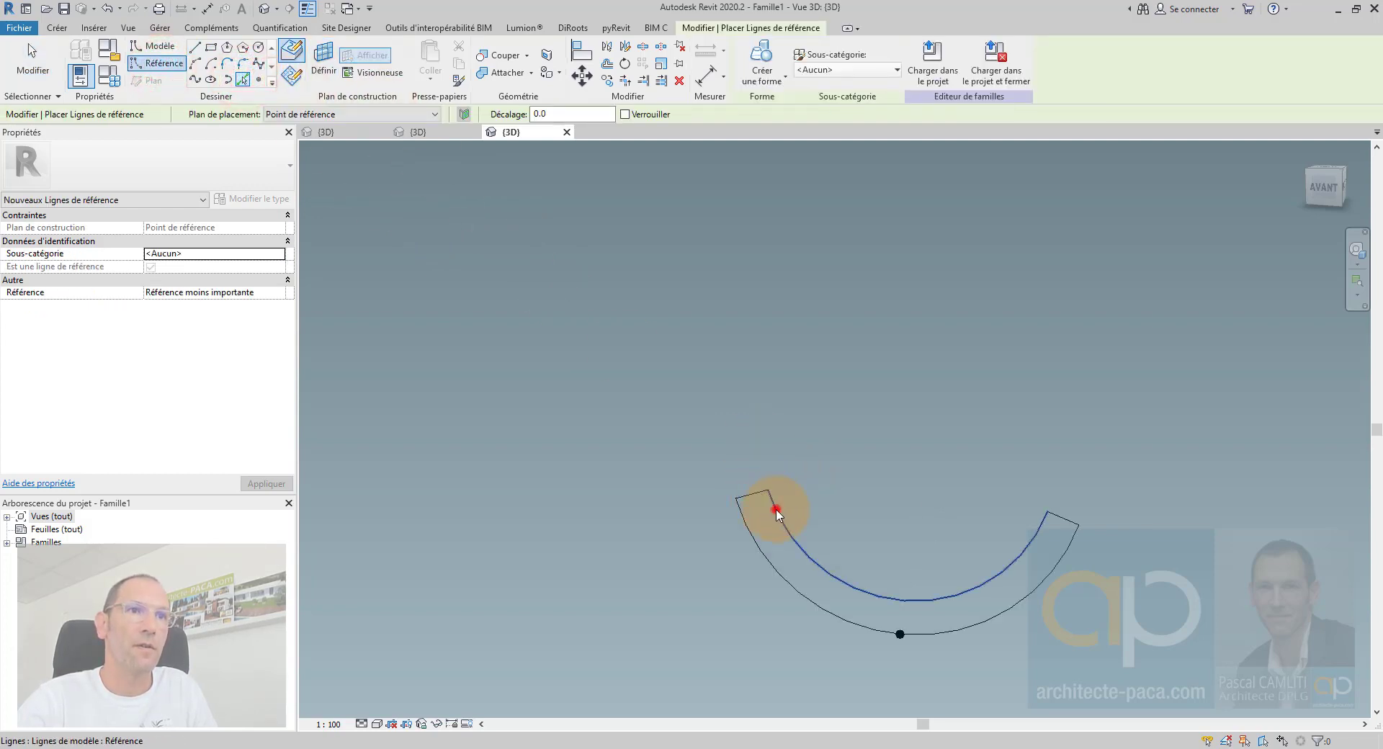
pyautogui.click(776, 511)
pyautogui.click(1063, 520)
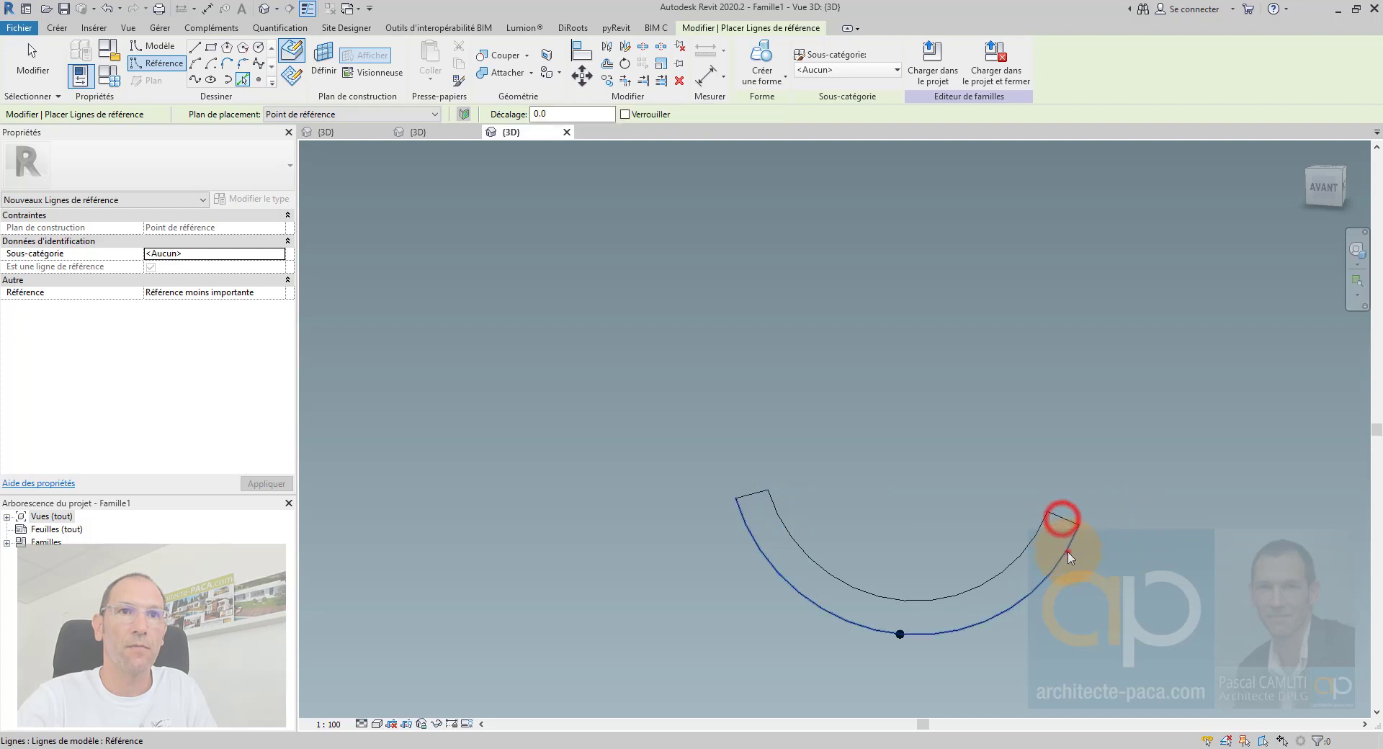
pyautogui.click(1066, 549)
pyautogui.click(752, 494)
pyautogui.scroll(-3, 813, 490)
pyautogui.scroll(-2, 810, 490)
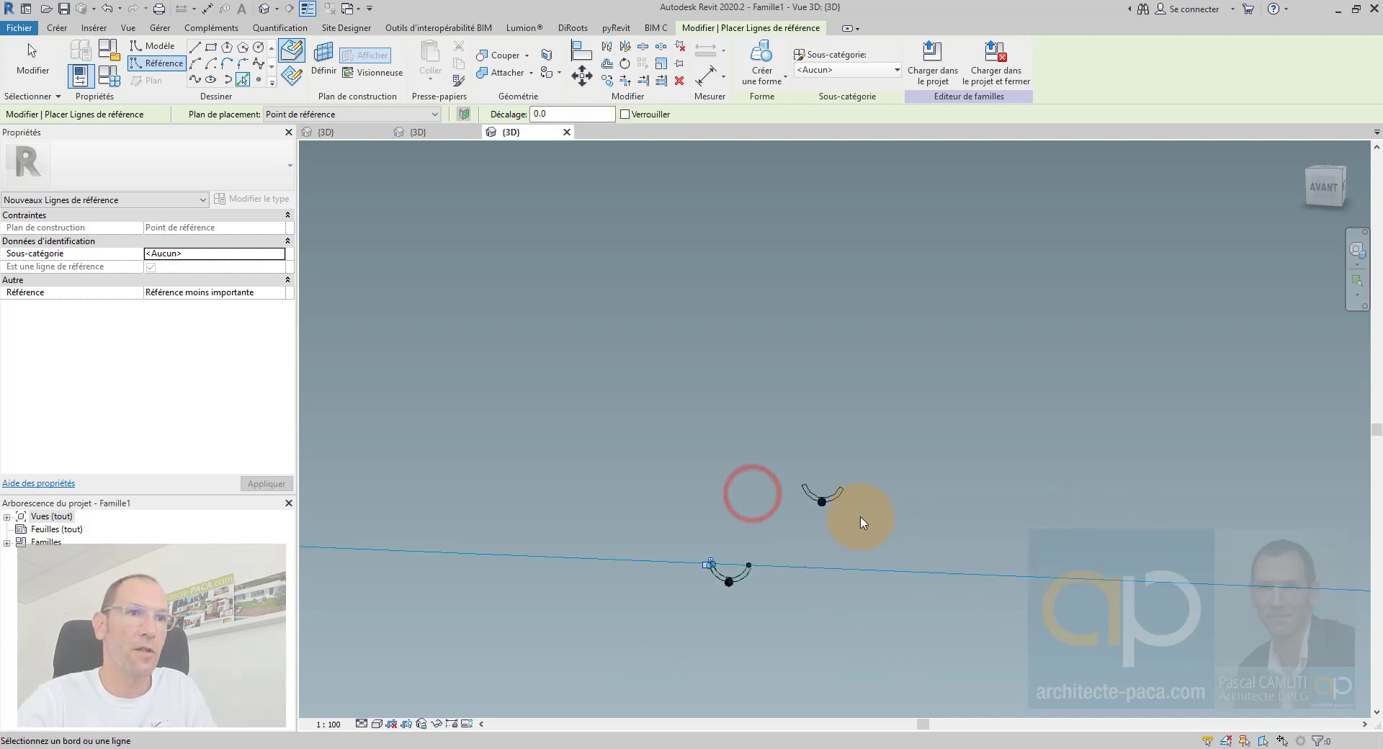
pyautogui.press('Escape')
pyautogui.scroll(3, 788, 556)
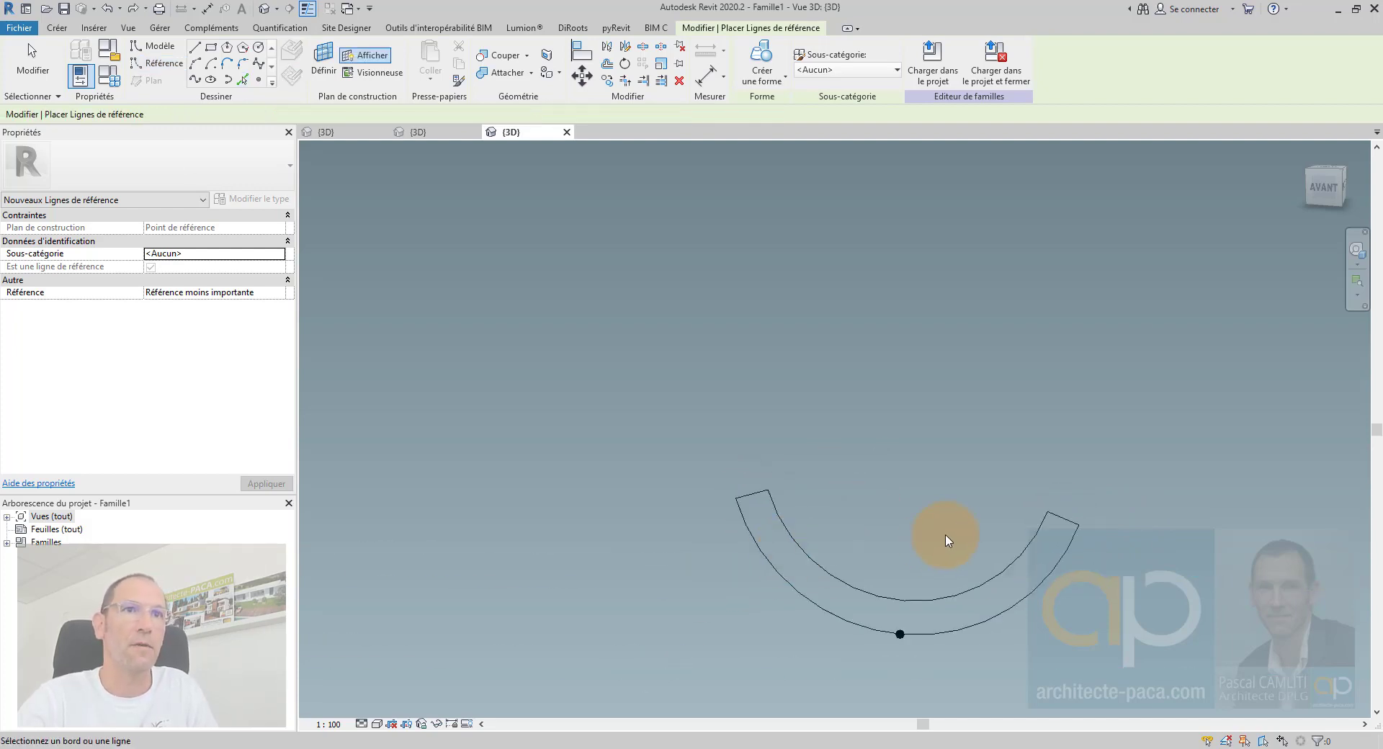
pyautogui.scroll(-2, 950, 537)
pyautogui.scroll(-2, 744, 429)
# Set the work plane to the farther reference point and trace its closed arc profile with picked reference lines
pyautogui.click(323, 61)
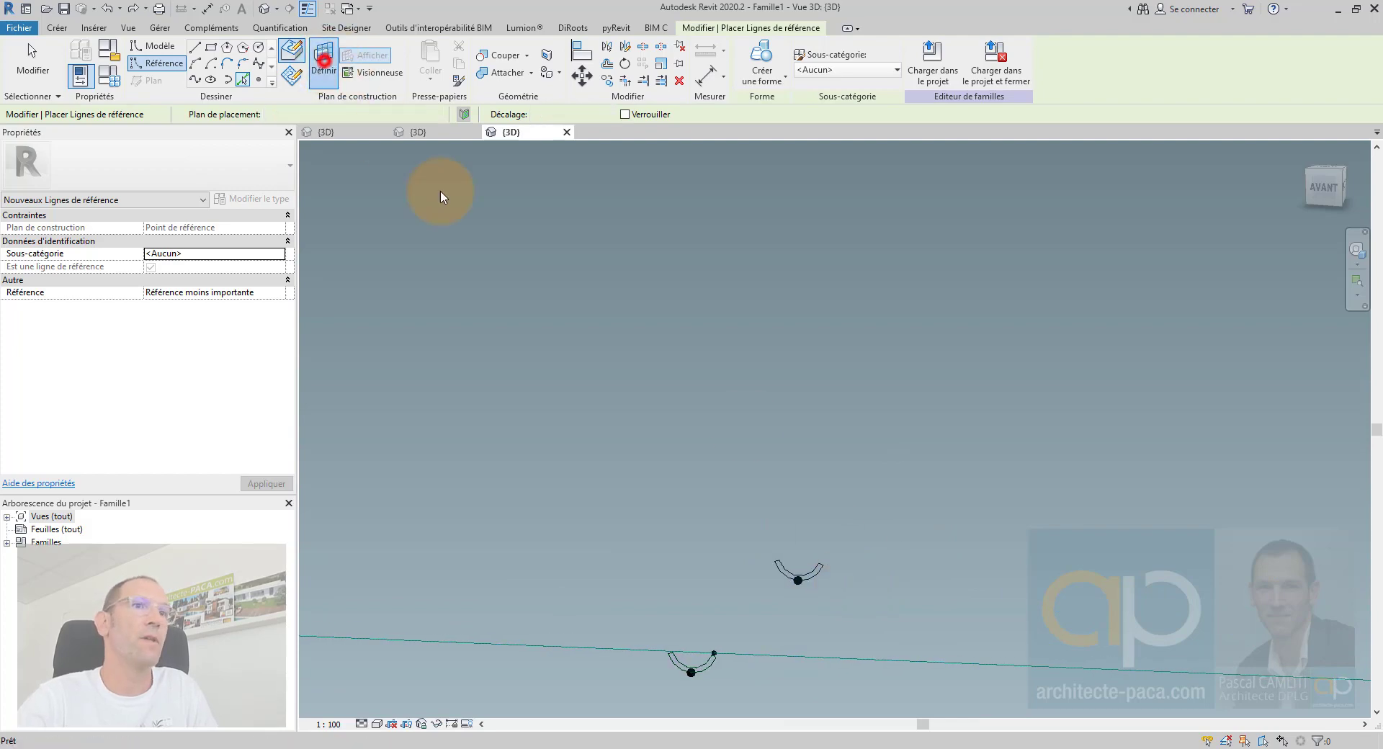
pyautogui.click(797, 581)
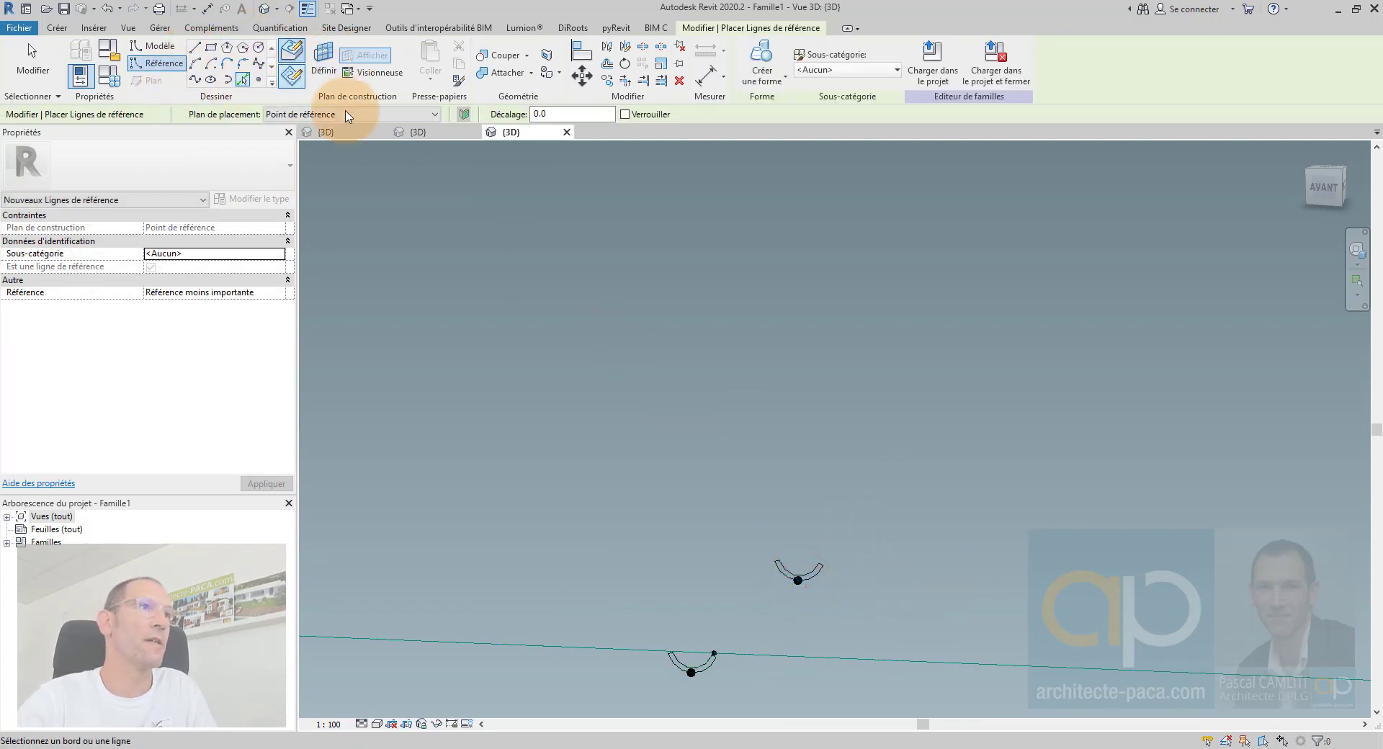
pyautogui.click(791, 584)
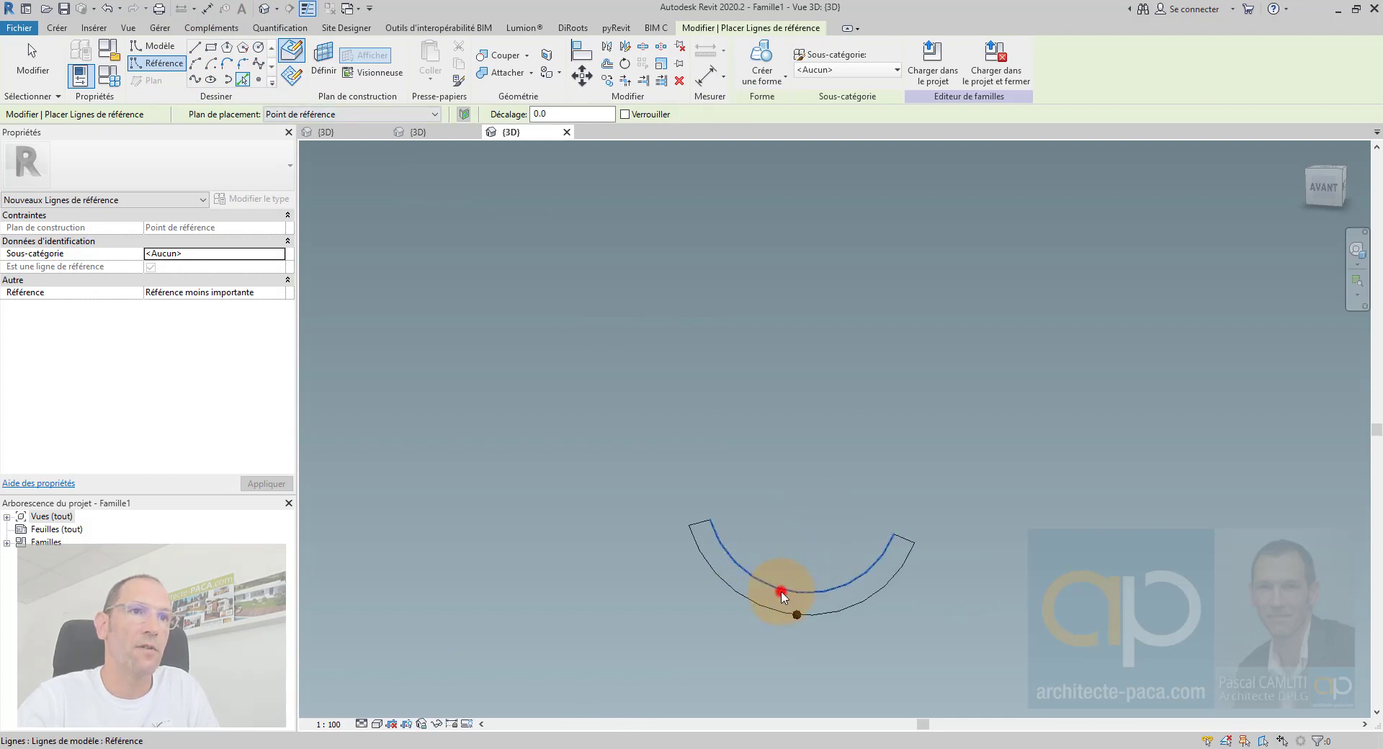
pyautogui.click(782, 594)
pyautogui.click(906, 547)
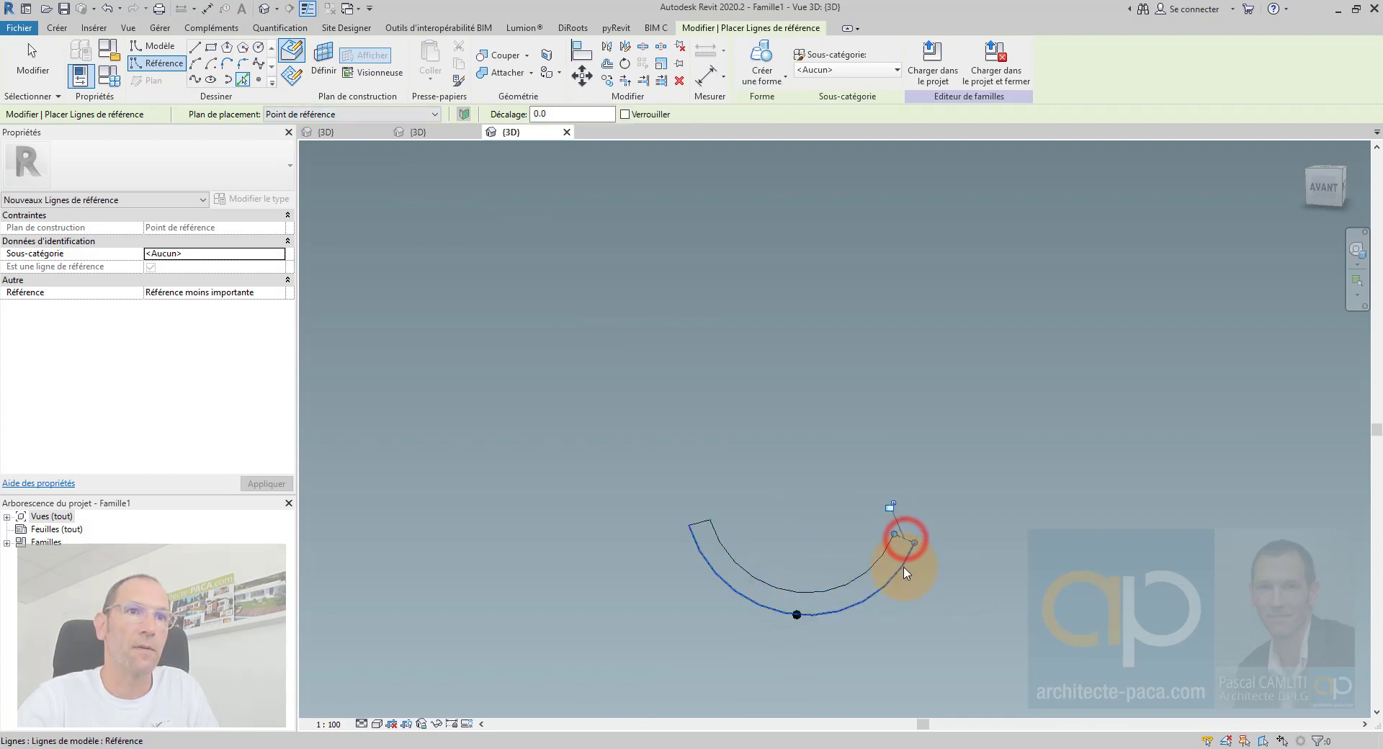
pyautogui.click(904, 566)
pyautogui.click(701, 525)
pyautogui.press('Escape')
pyautogui.press('Escape')
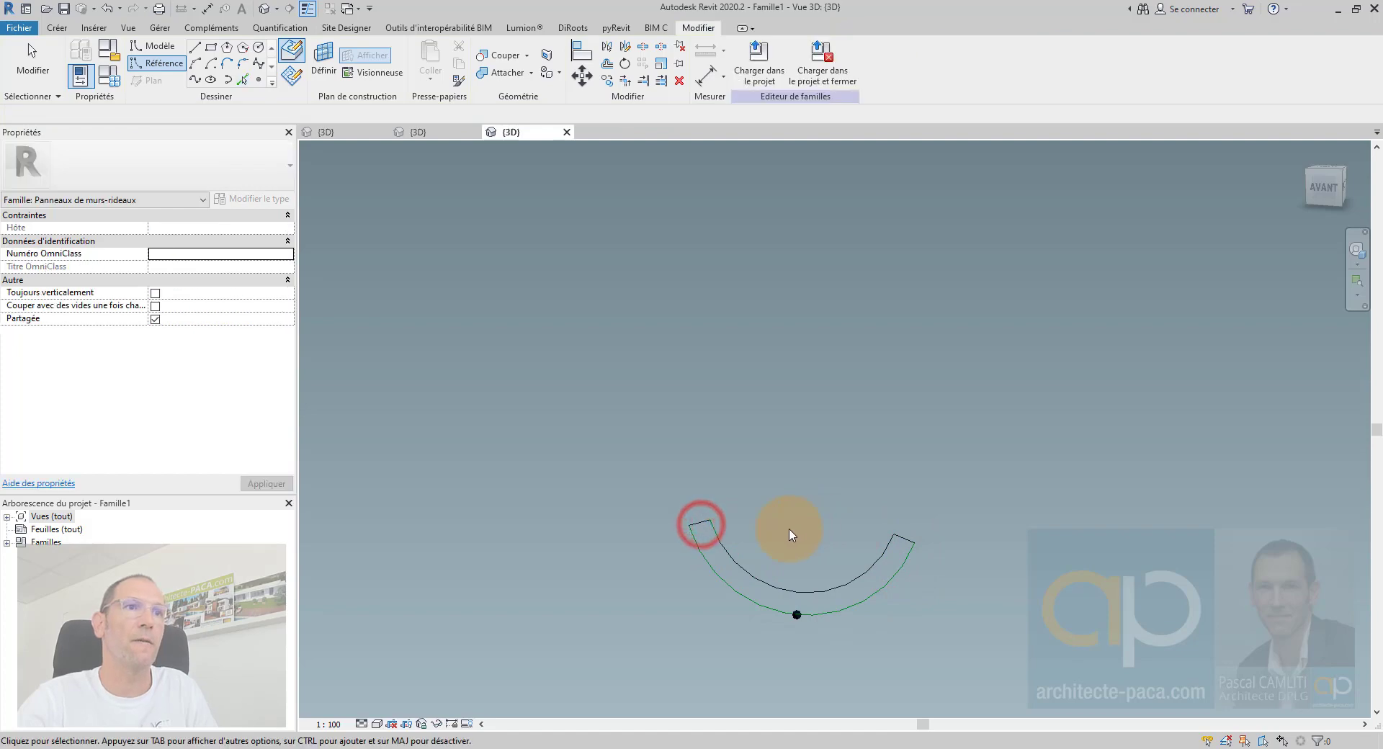
# Create a solid form between the two reference-line arc profiles to make the canal tile body
pyautogui.click(805, 569)
pyautogui.scroll(2, 879, 571)
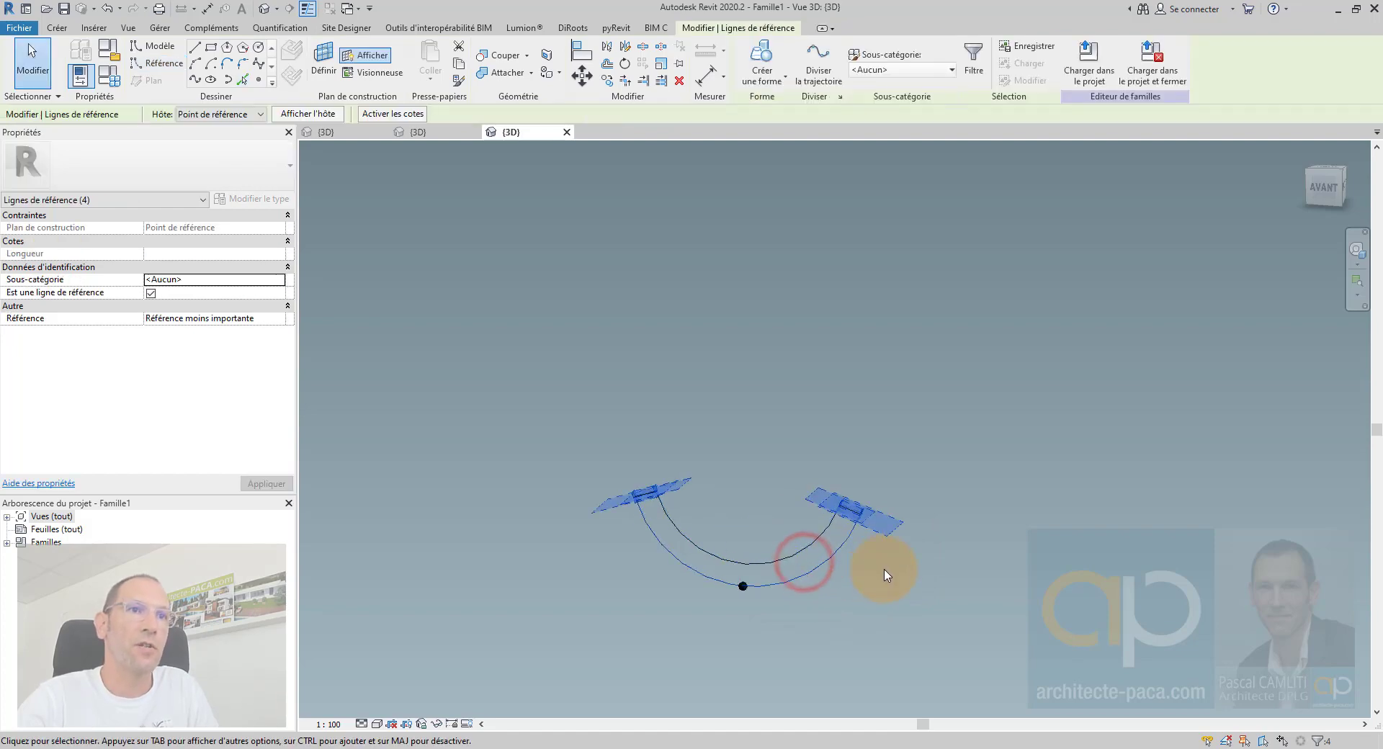
pyautogui.scroll(-2, 886, 575)
pyautogui.moveTo(886, 574); pyautogui.dragTo(933, 527, button='middle')
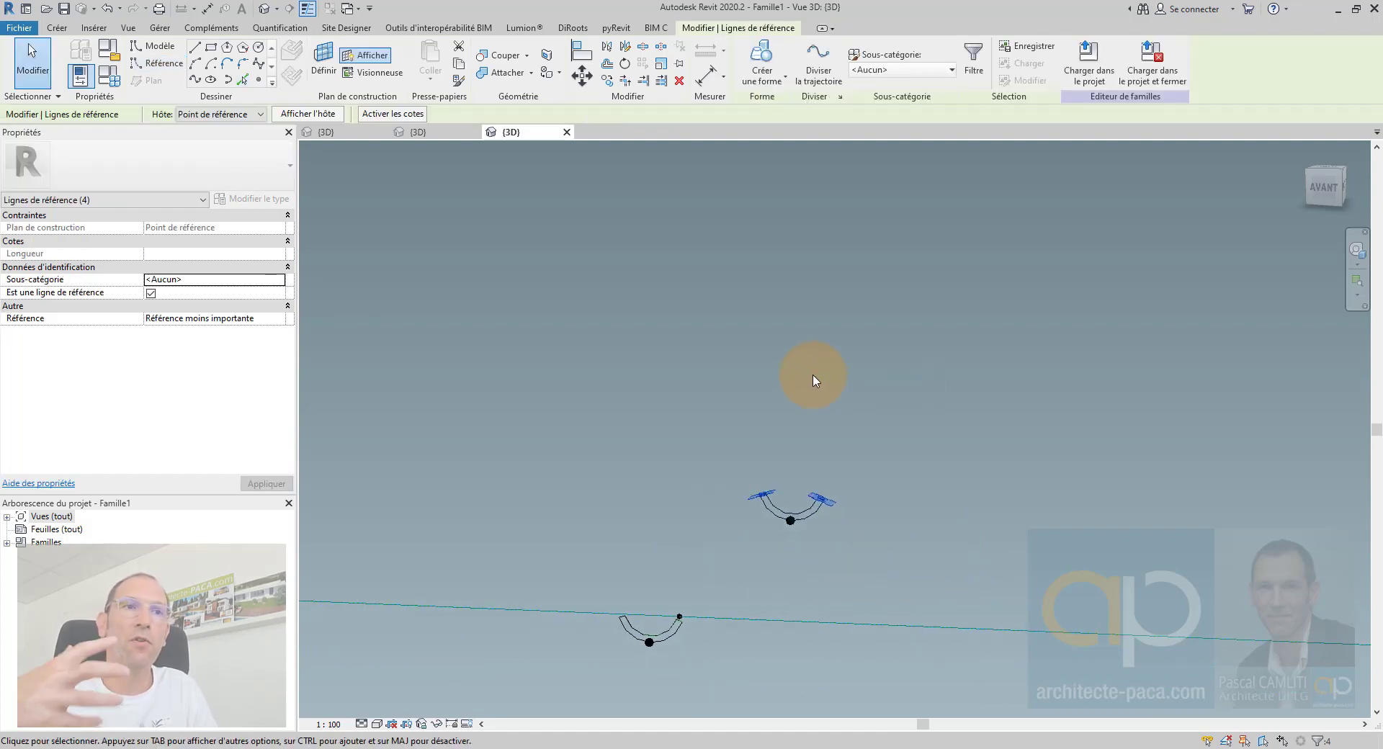
pyautogui.click(966, 481)
pyautogui.click(814, 519)
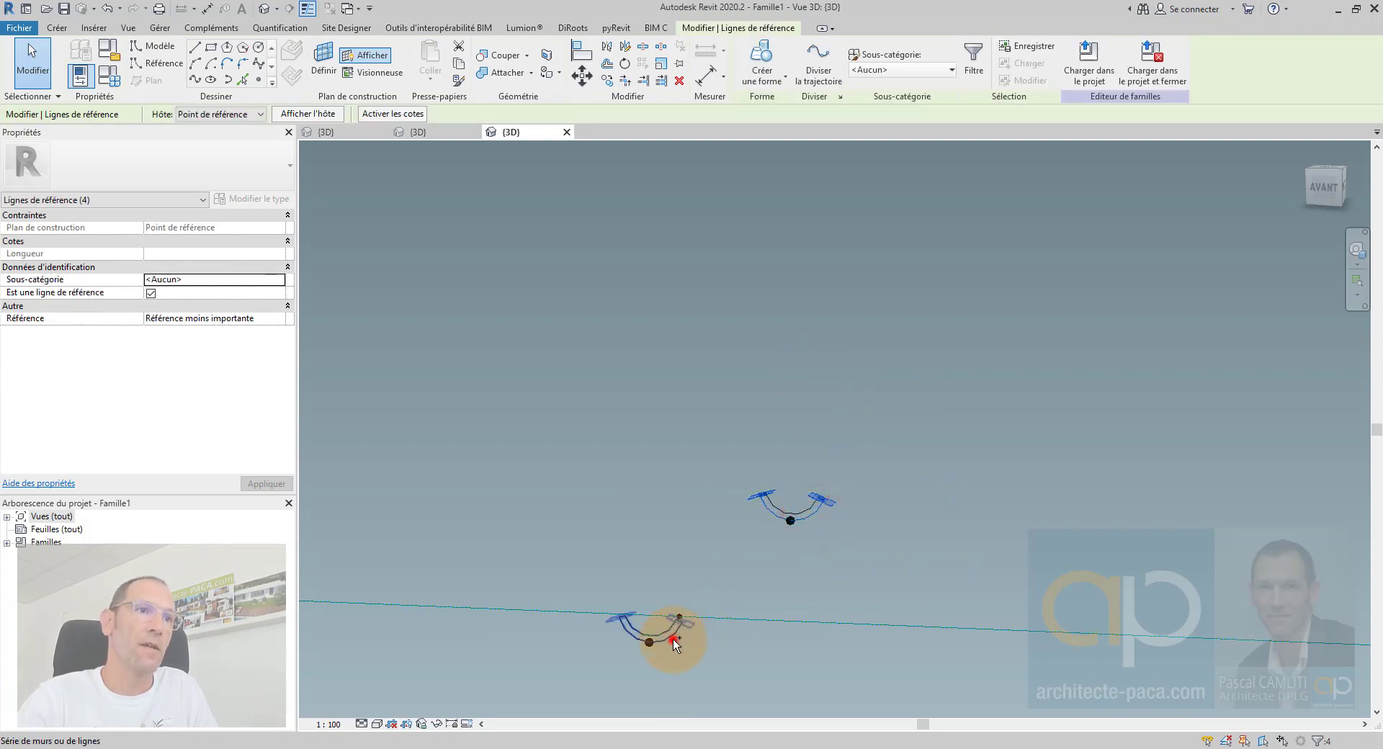
pyautogui.keyDown('ctrl'); pyautogui.click(673, 638); pyautogui.keyUp('ctrl')
pyautogui.click(761, 58)
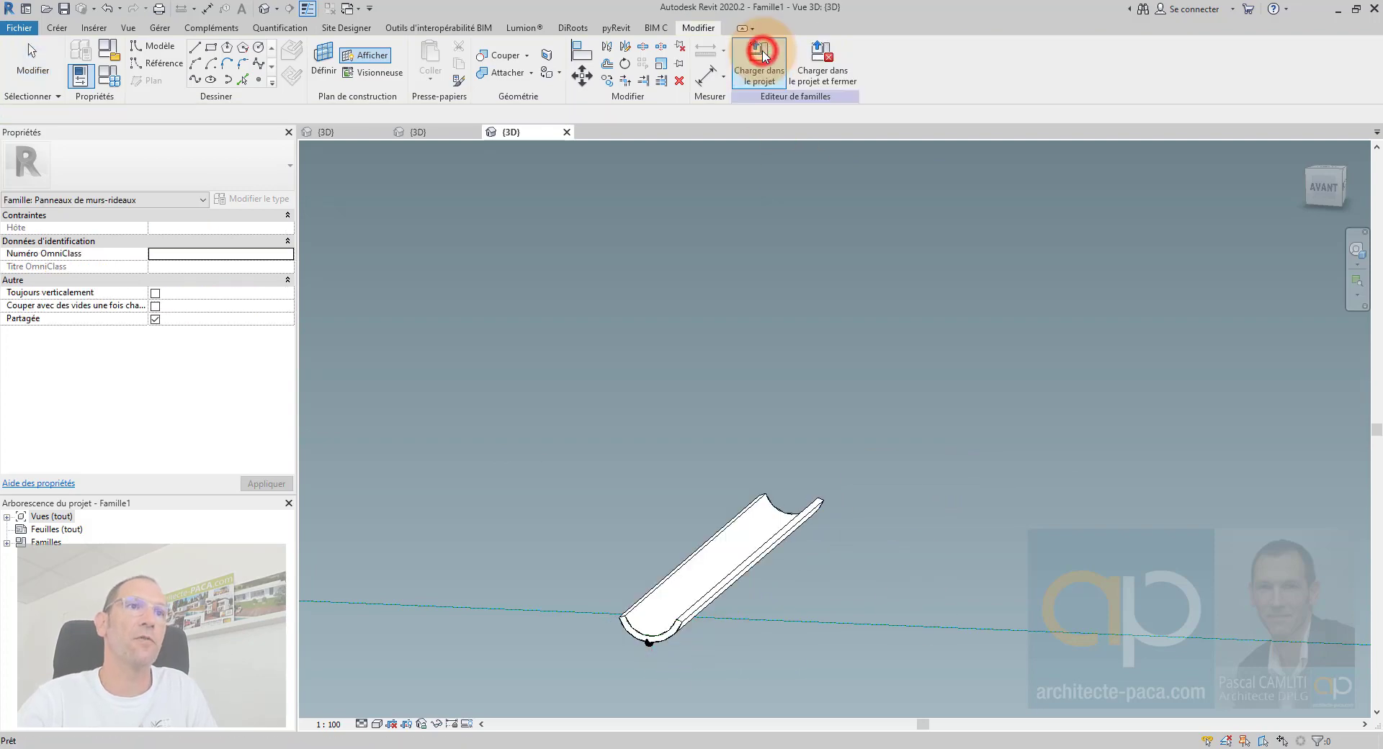
# Select the new tile form and examine its shape from several sides
pyautogui.keyDown('shift'); pyautogui.moveTo(968, 423); pyautogui.dragTo(634, 489, button='middle'); pyautogui.keyUp('shift')
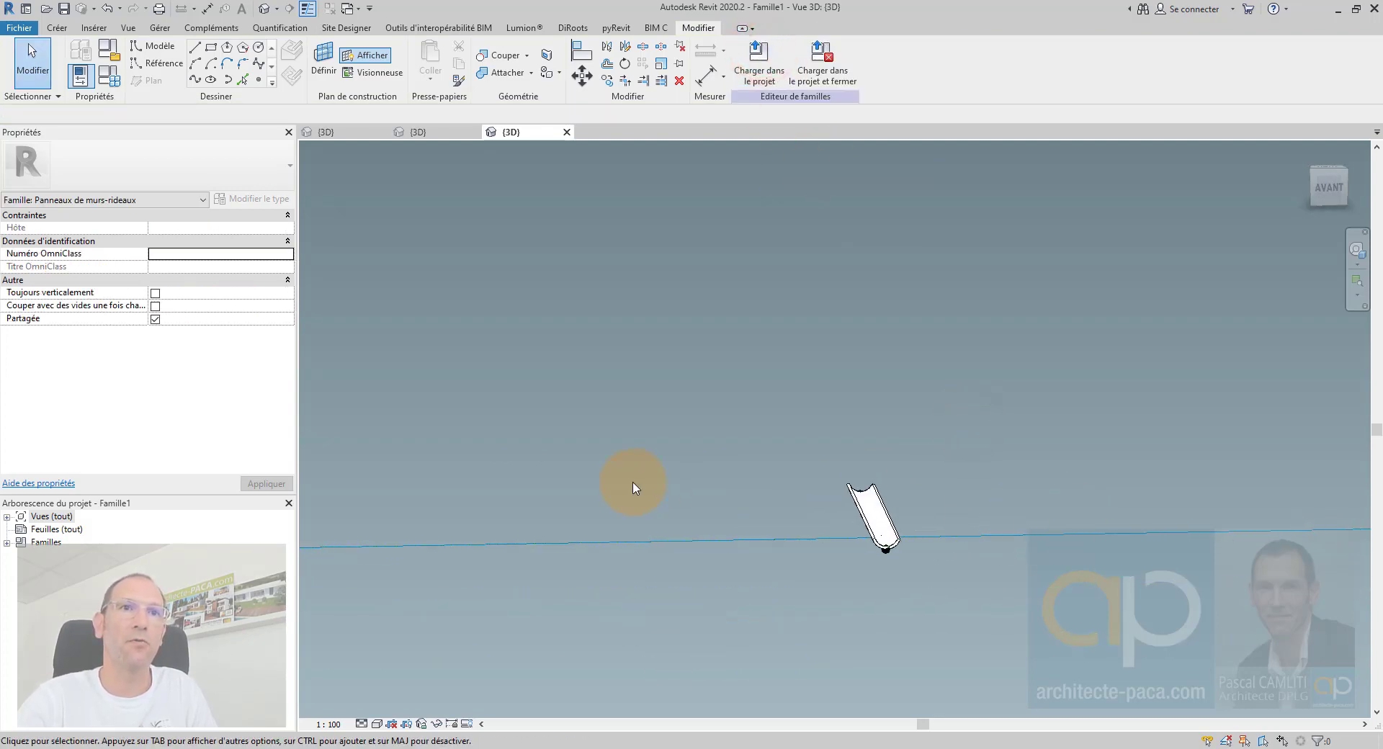
pyautogui.click(892, 528)
pyautogui.moveTo(933, 525)
pyautogui.keyDown('shift'); pyautogui.mouseDown(button='middle')
pyautogui.moveTo(880, 494)
pyautogui.moveTo(900, 535)
pyautogui.moveTo(979, 550)
pyautogui.moveTo(926, 525)
pyautogui.mouseUp(button='middle'); pyautogui.keyUp('shift')
pyautogui.scroll(5, 928, 531)
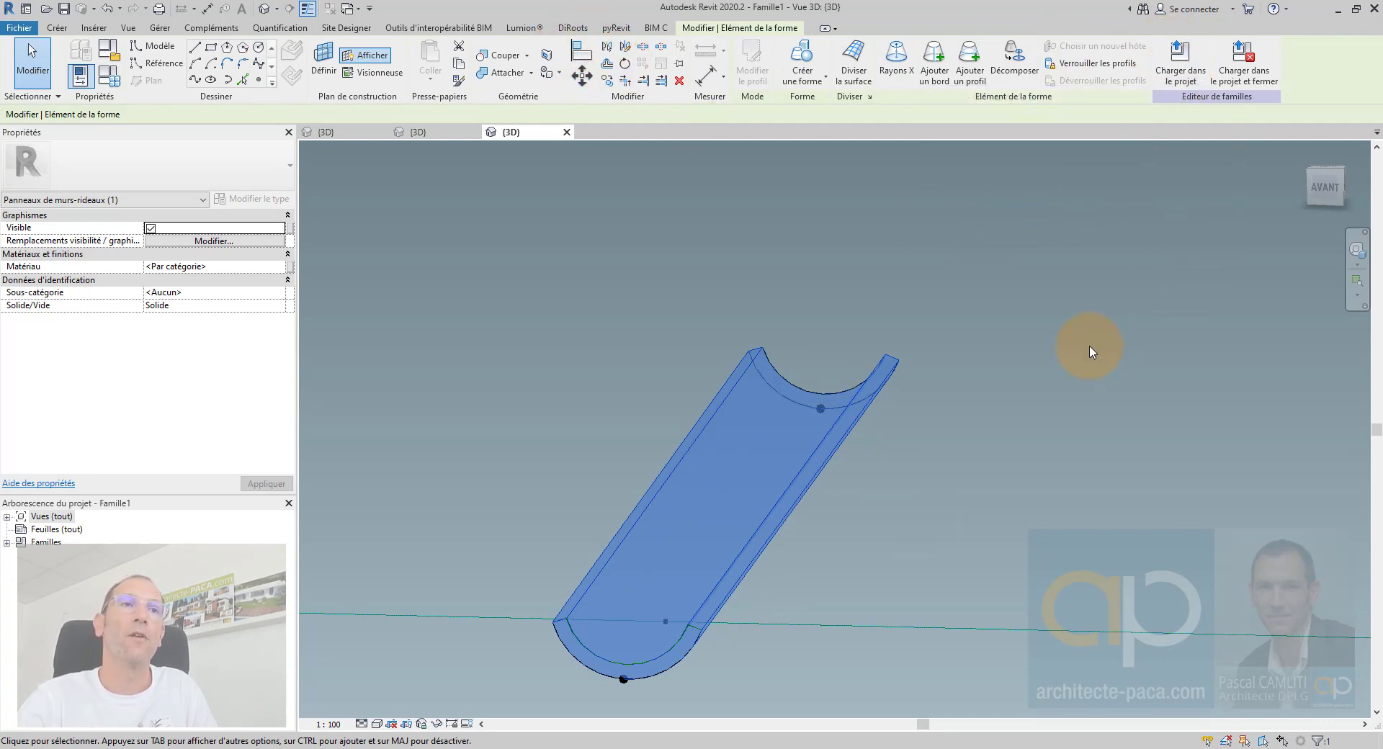
pyautogui.scroll(-4, 1091, 348)
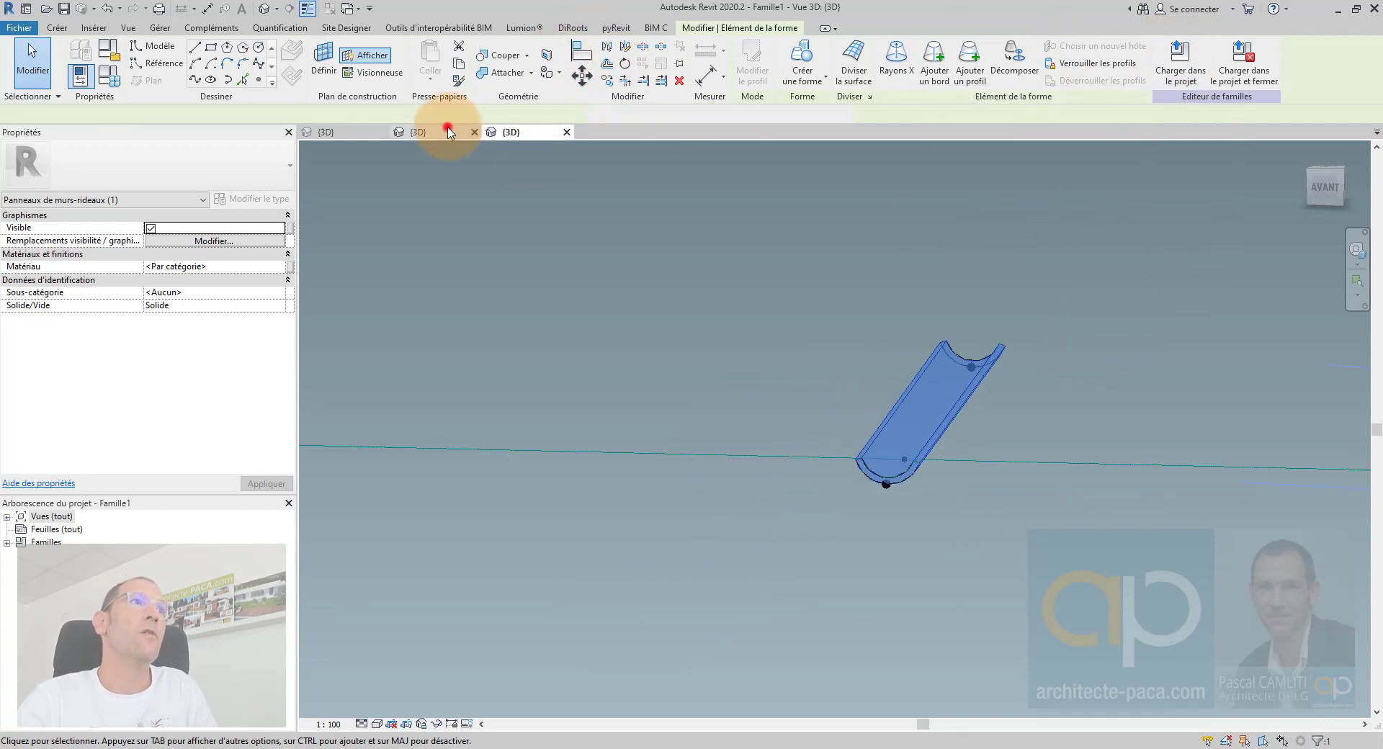
# Examine the tiled roof in rooftile_adaptive_3points.rfa and compare it with the single tile form in the panel family
pyautogui.click(447, 131)
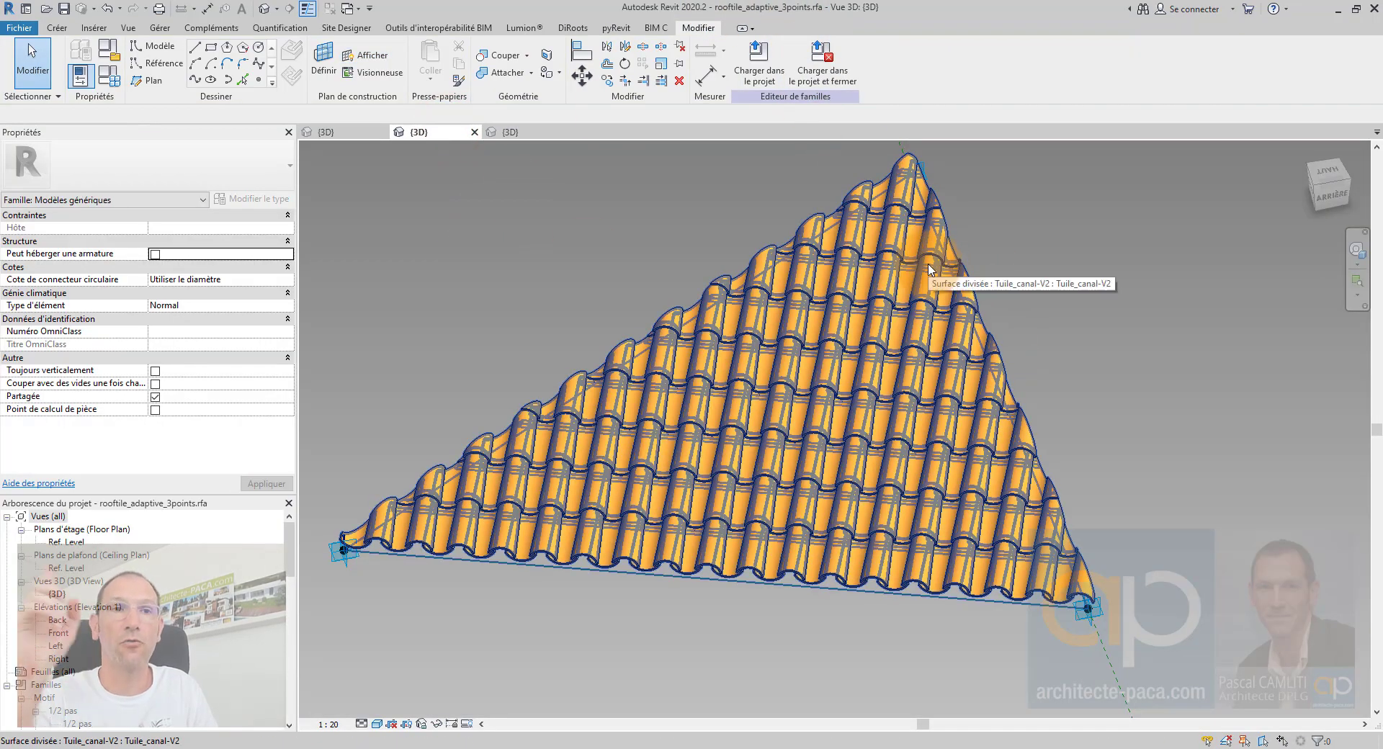
pyautogui.keyDown('shift'); pyautogui.moveTo(1152, 320); pyautogui.dragTo(584, 162, button='middle'); pyautogui.keyUp('shift')
pyautogui.click(543, 131)
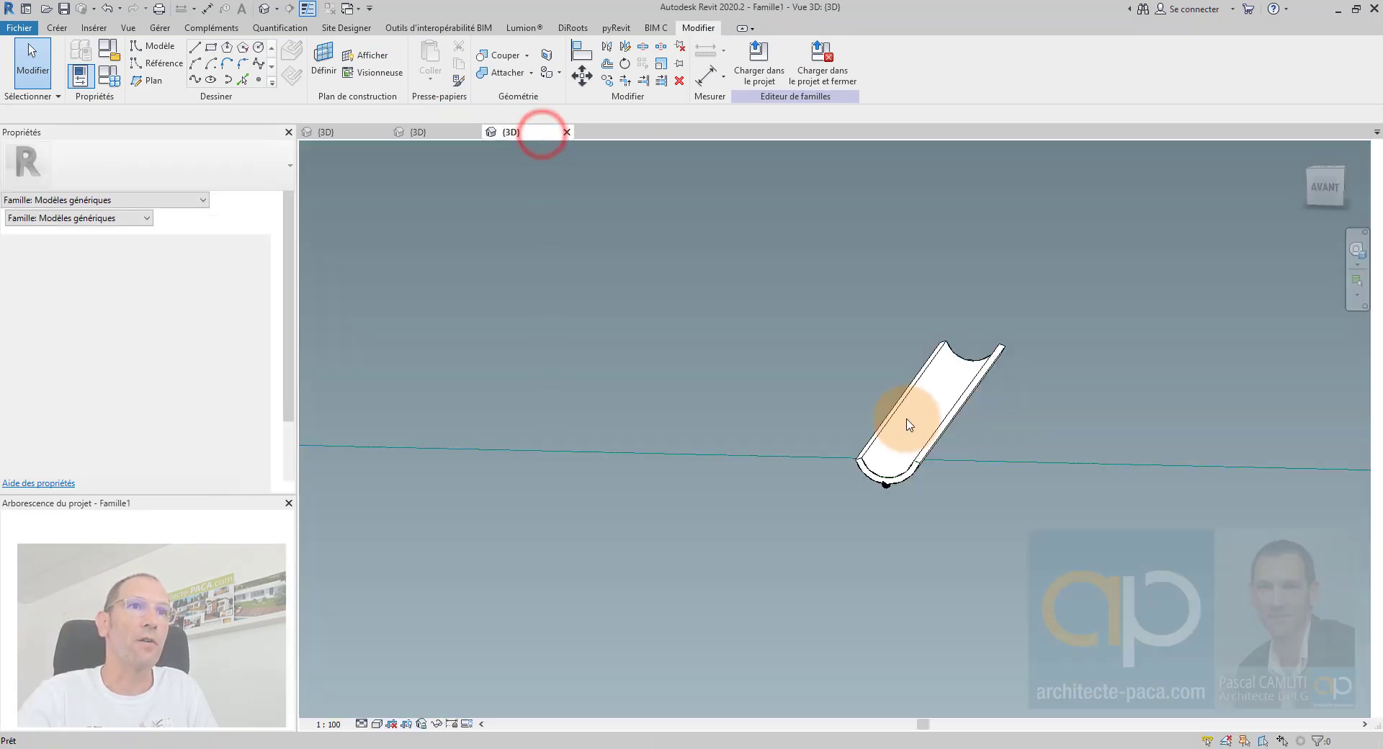
pyautogui.keyDown('shift'); pyautogui.moveTo(915, 443); pyautogui.dragTo(957, 453, button='middle'); pyautogui.keyUp('shift')
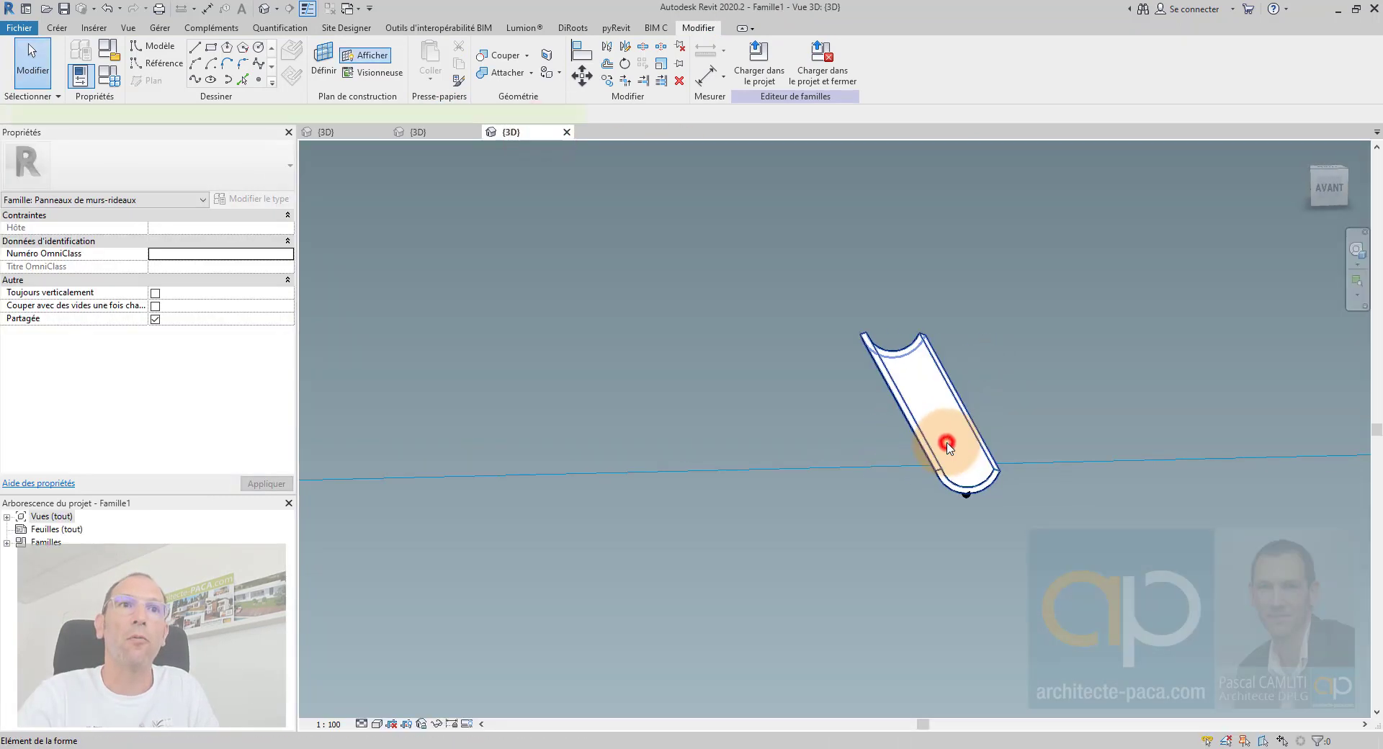
pyautogui.click(947, 447)
pyautogui.keyDown('shift'); pyautogui.moveTo(1040, 426); pyautogui.dragTo(880, 411, button='middle'); pyautogui.keyUp('shift')
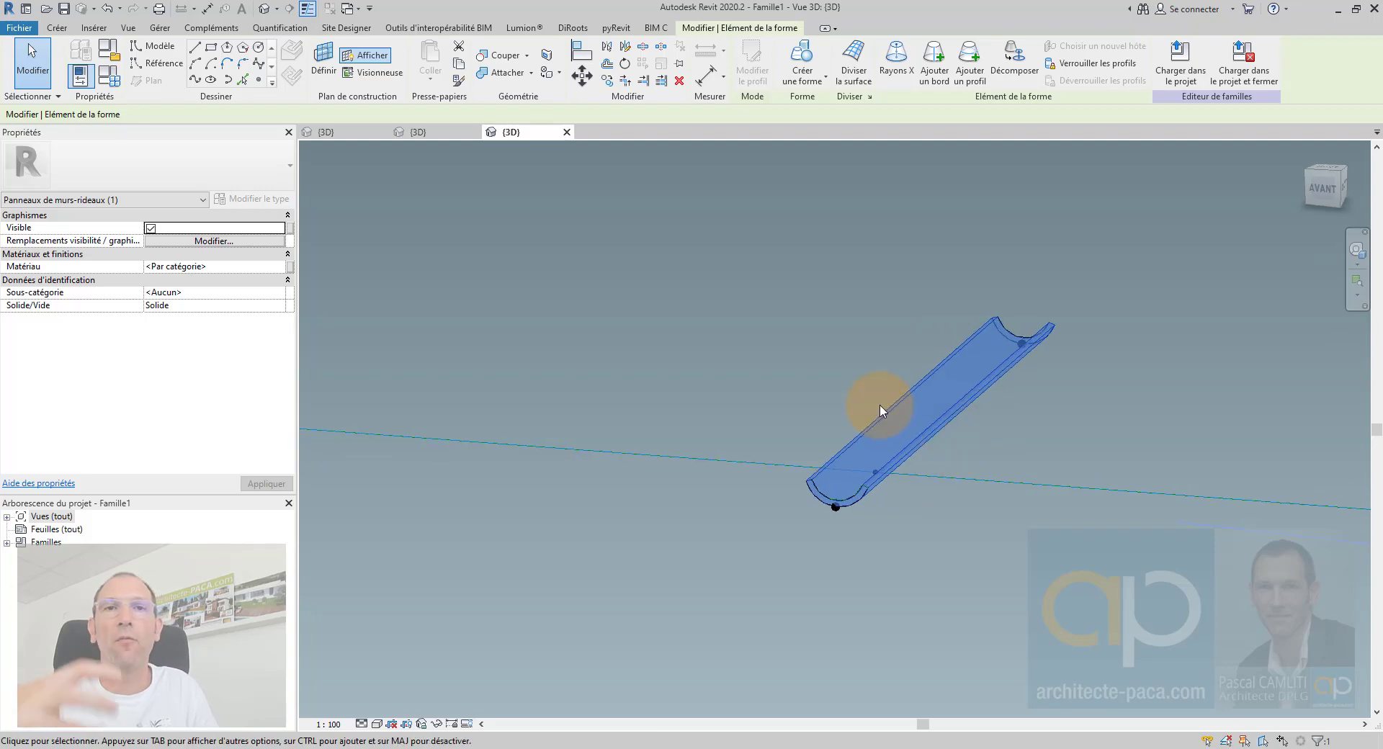
pyautogui.keyDown('shift'); pyautogui.moveTo(877, 412); pyautogui.dragTo(835, 377, button='middle'); pyautogui.keyUp('shift')
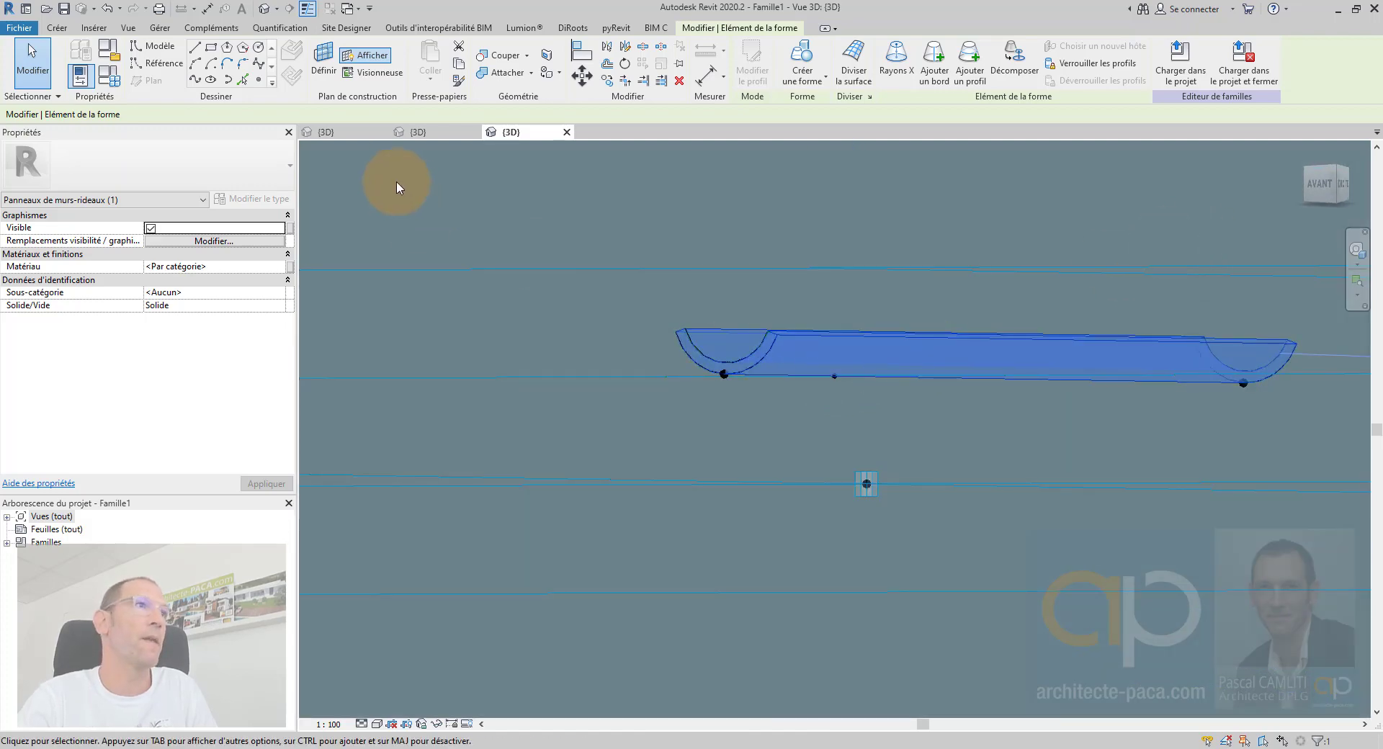
# Hide the work plane and slide the middle reference point along its host line to a normalized curve parameter of about 0.51
pyautogui.click(364, 57)
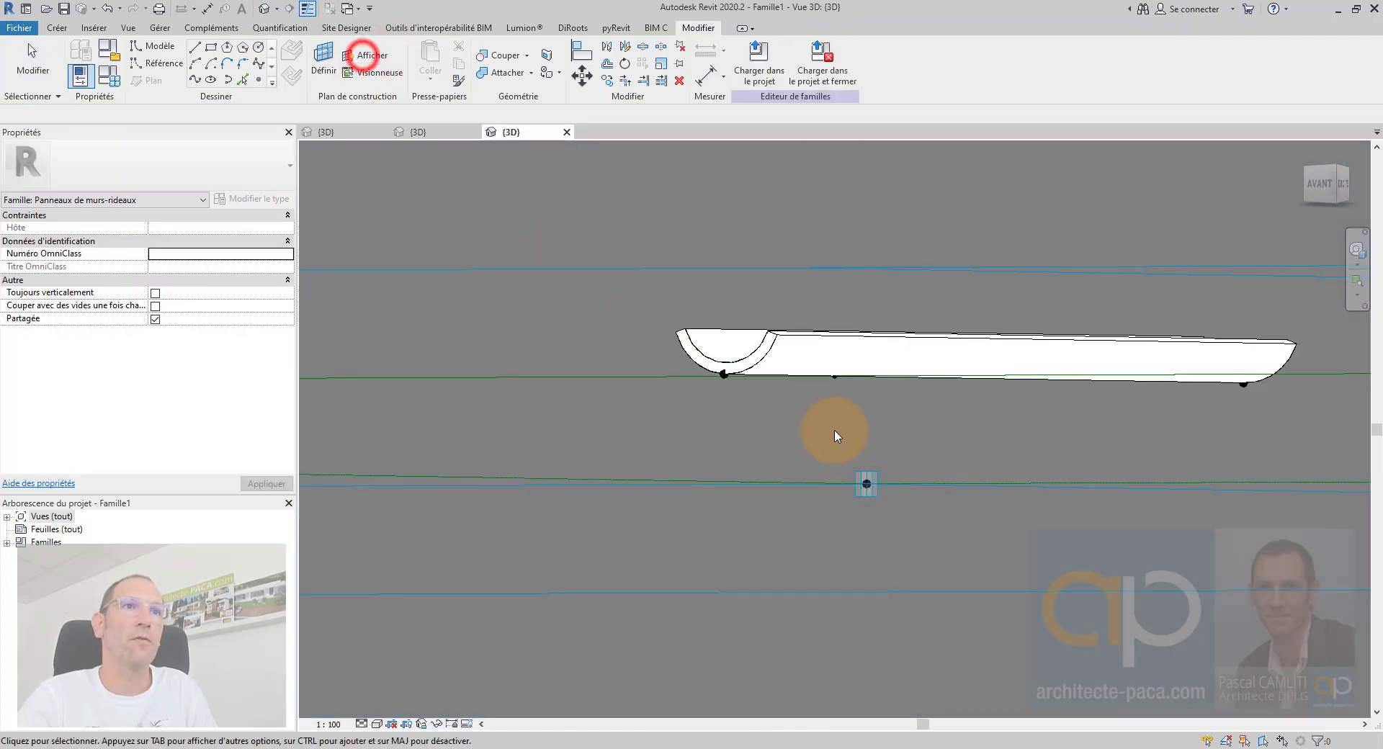
pyautogui.click(836, 381)
pyautogui.scroll(-2, 836, 384)
pyautogui.moveTo(834, 380); pyautogui.dragTo(895, 383)
pyautogui.keyDown('shift'); pyautogui.moveTo(896, 383); pyautogui.dragTo(896, 469, button='middle'); pyautogui.keyUp('shift')
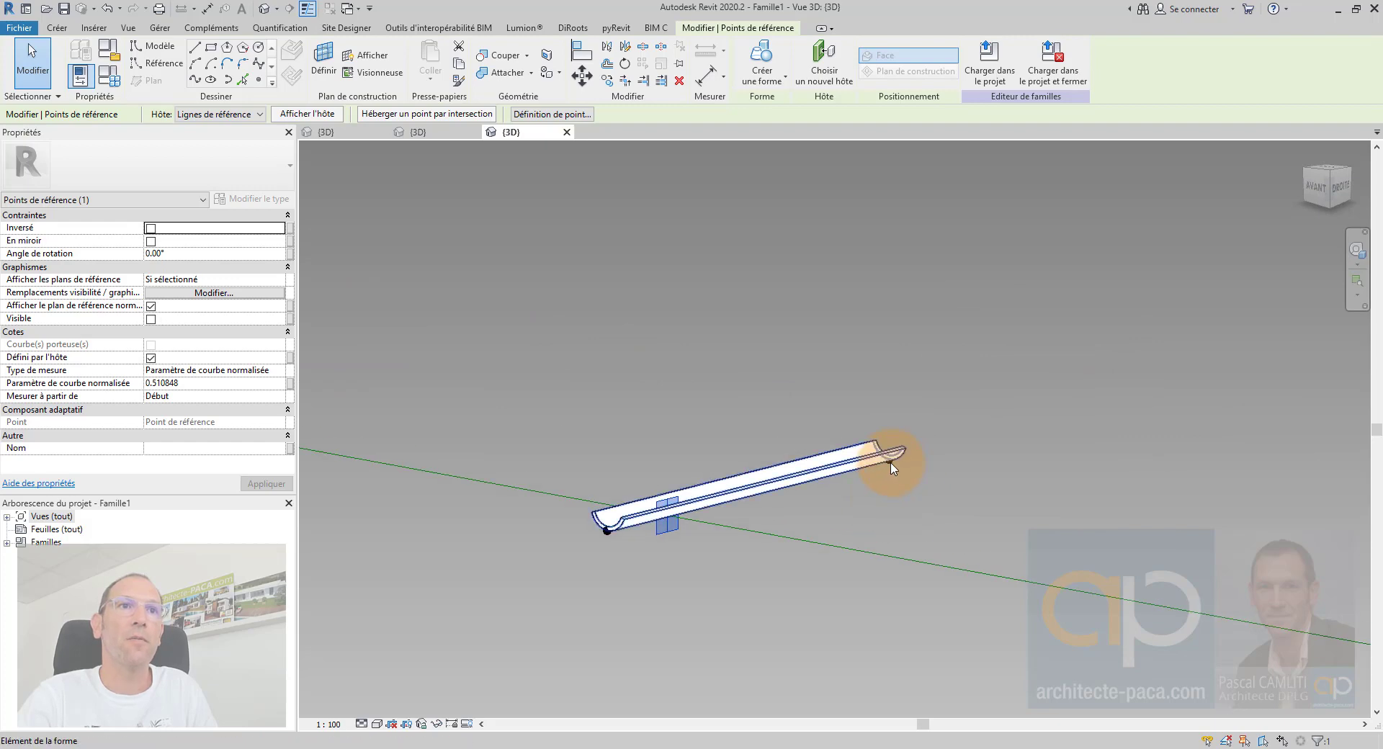
# Examine the canal tile form from the side and select the reference point at its near end
pyautogui.scroll(4, 895, 464)
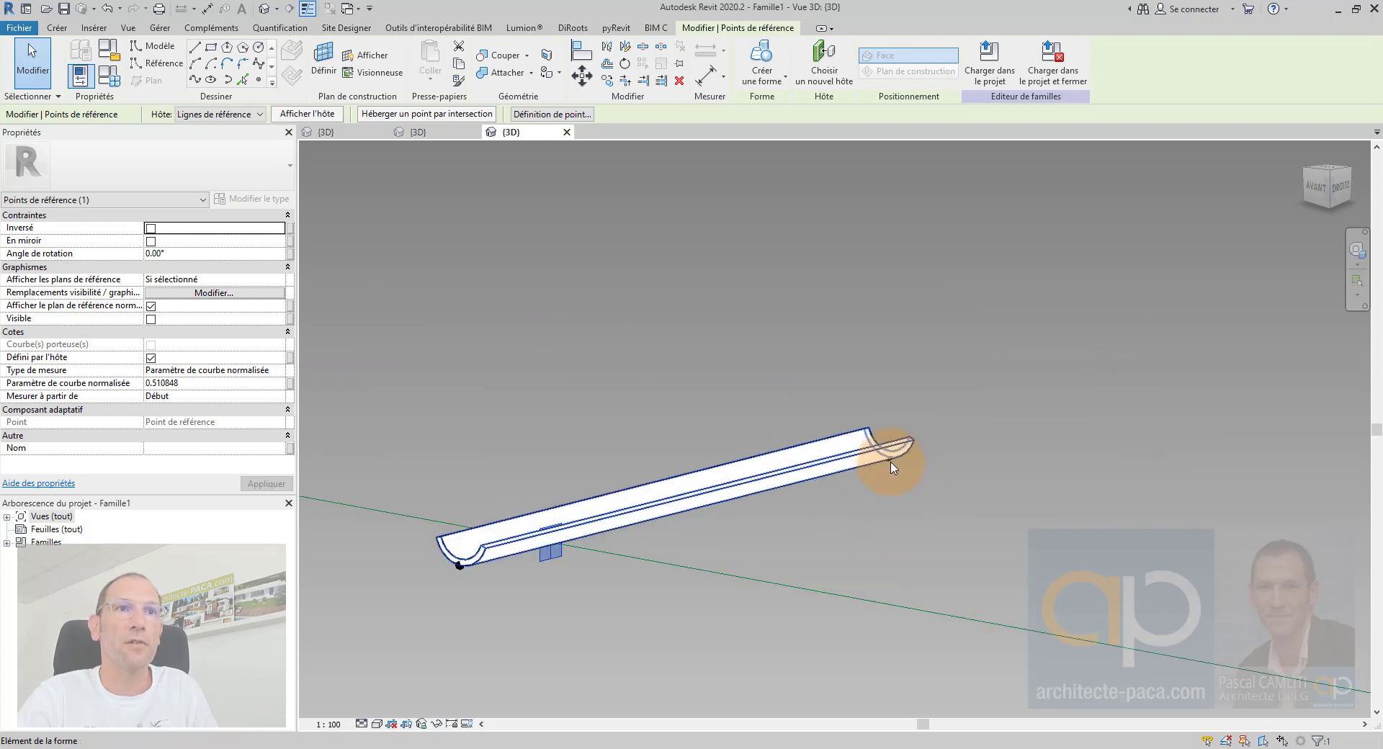
pyautogui.keyDown('shift'); pyautogui.moveTo(942, 457); pyautogui.dragTo(826, 531, button='middle'); pyautogui.keyUp('shift')
pyautogui.scroll(-2, 825, 531)
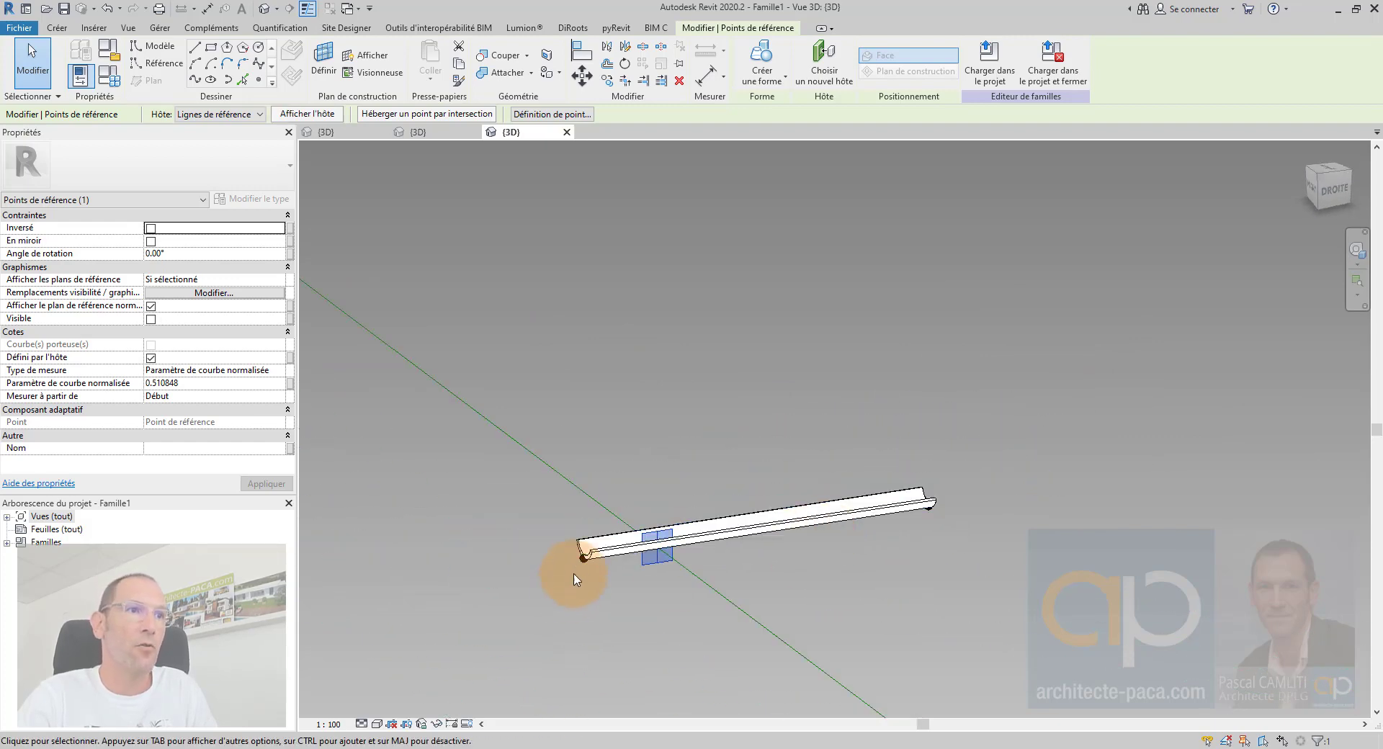
pyautogui.keyDown('shift'); pyautogui.moveTo(555, 562); pyautogui.dragTo(583, 560, button='middle'); pyautogui.keyUp('shift')
pyautogui.click(582, 560)
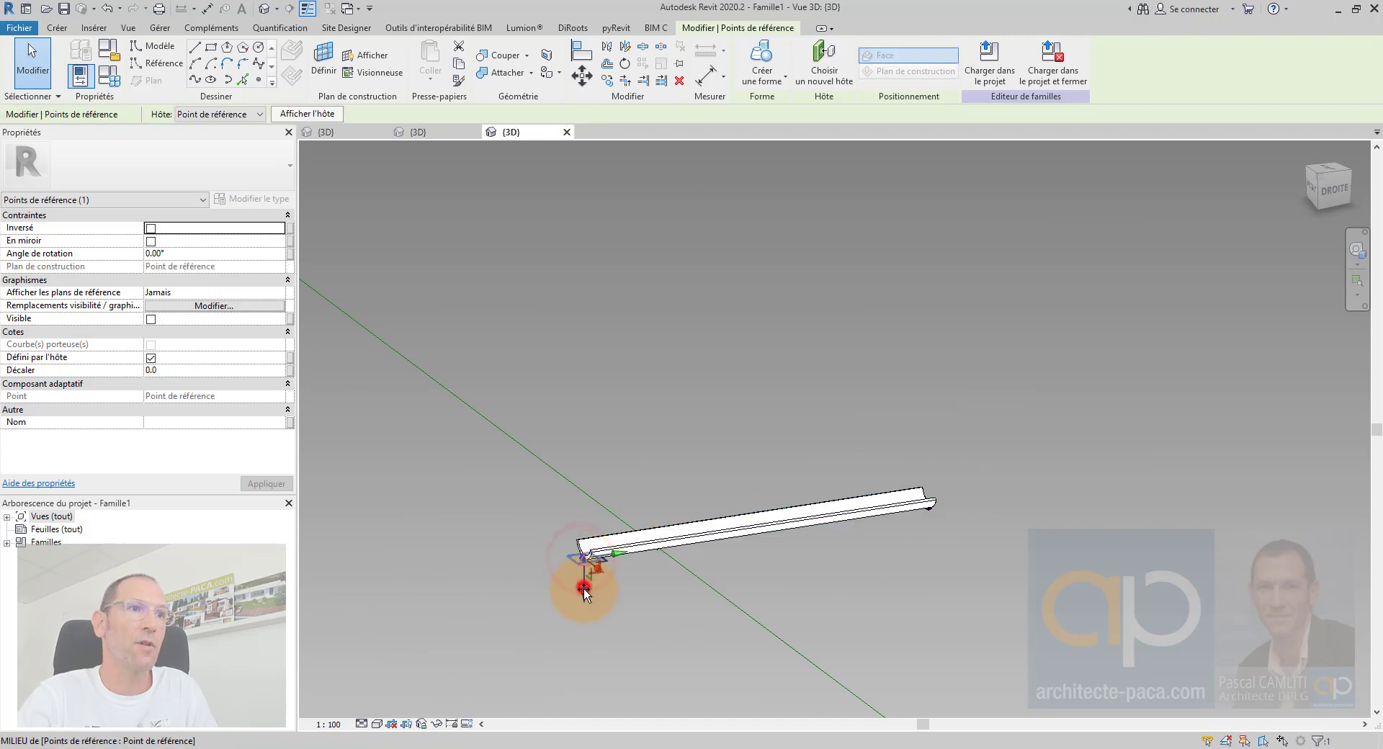
pyautogui.click(581, 588)
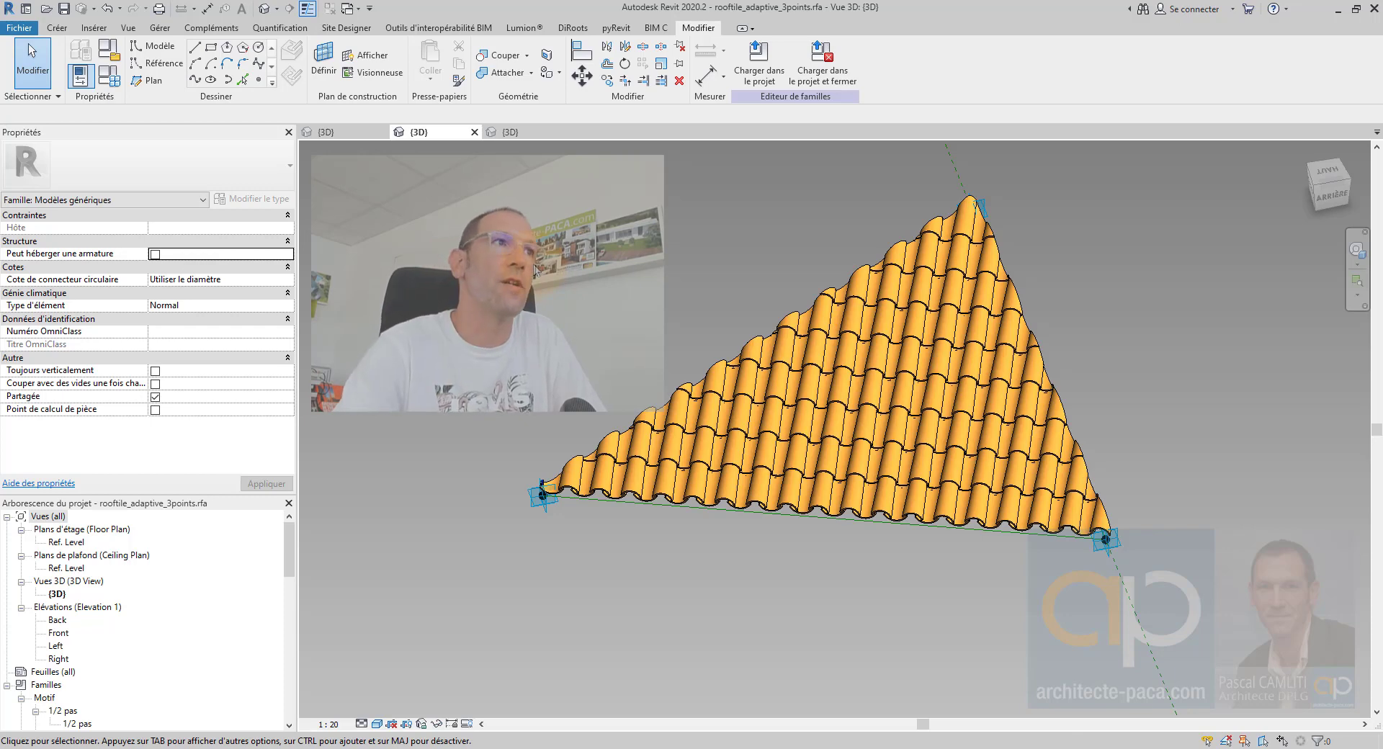
# Look at the tile panel in Tuile_canal-V2.rfa and return to the tiled roof in rooftile_adaptive_3points.rfa
pyautogui.click(337, 135)
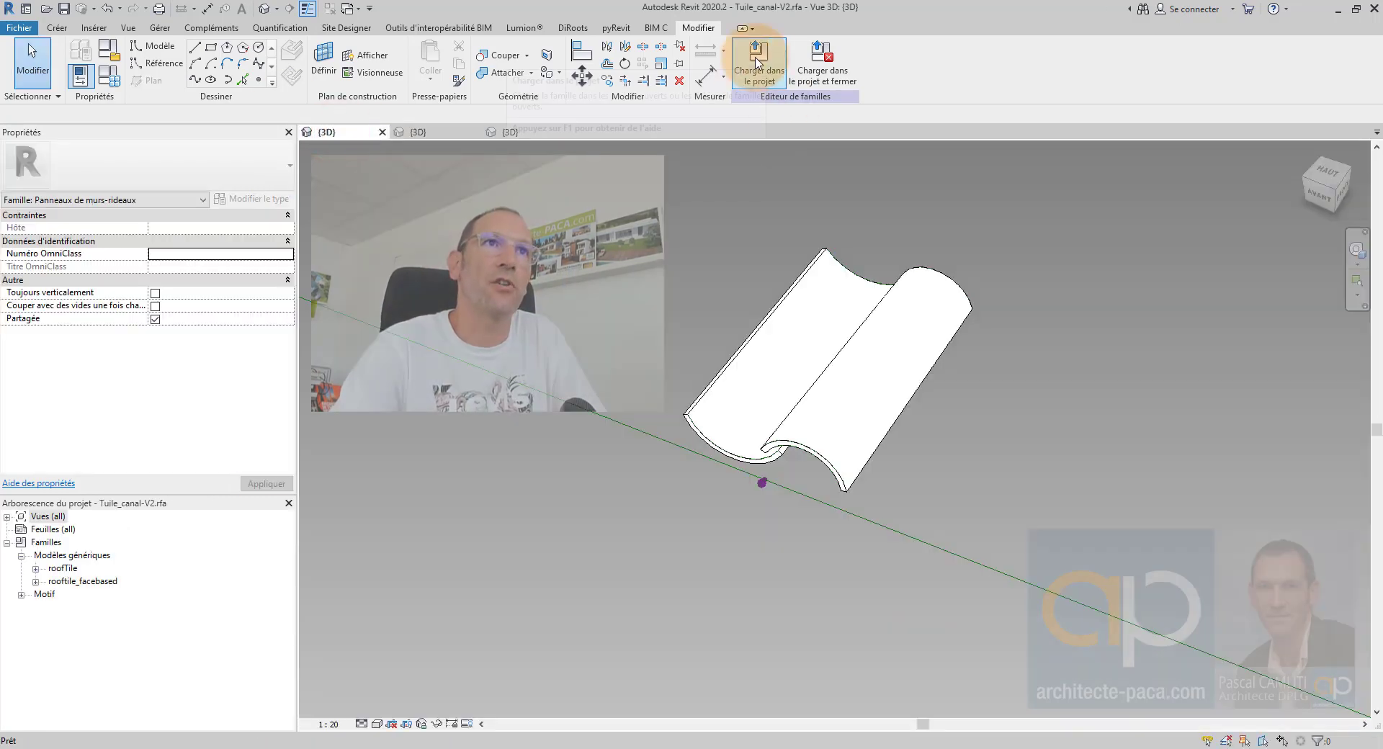
pyautogui.click(439, 132)
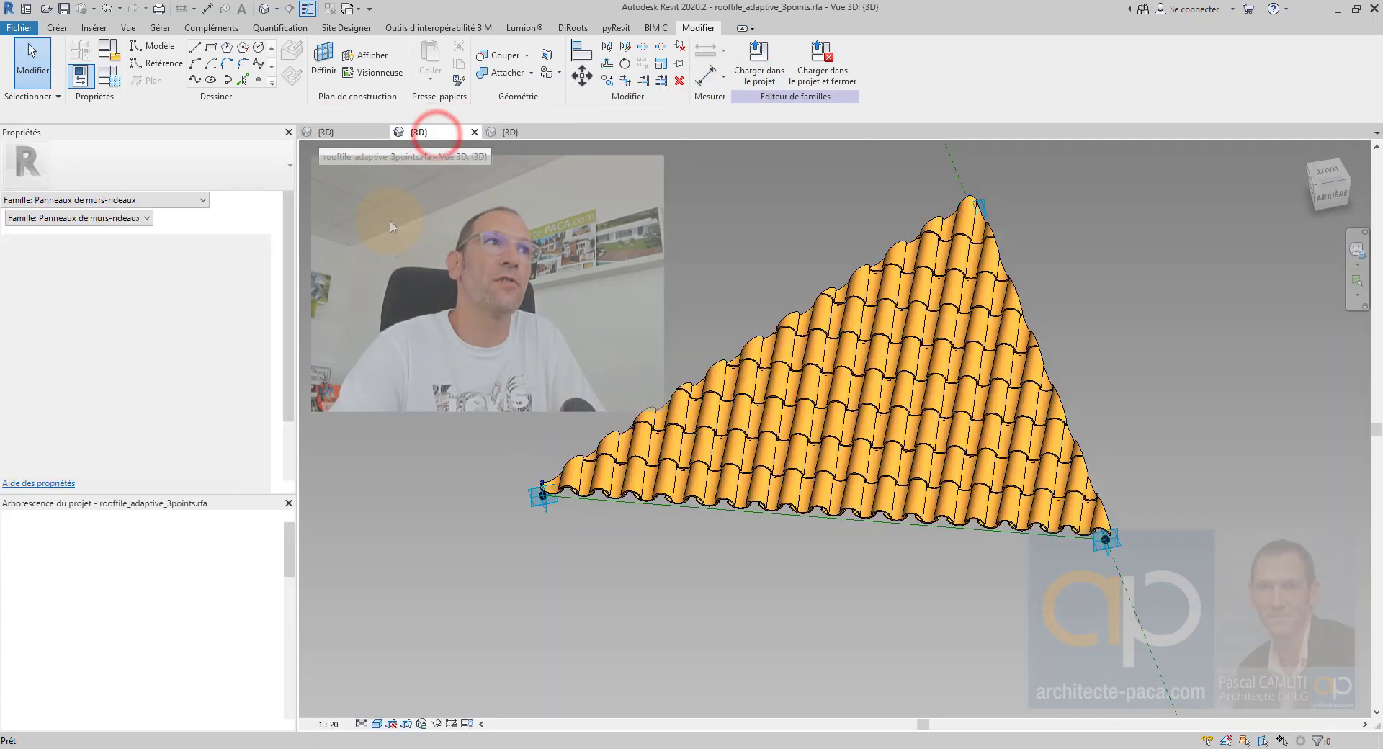
pyautogui.click(516, 227)
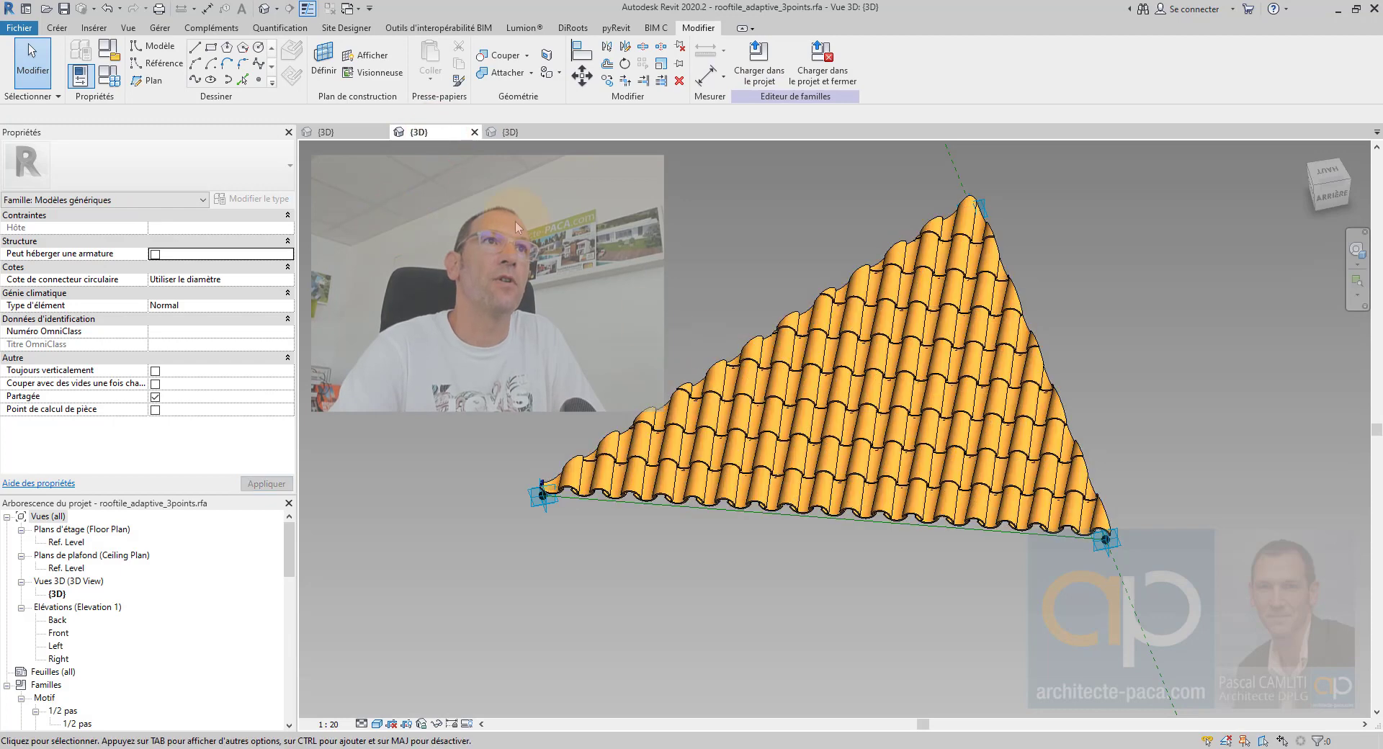
# Select the divided roof surface and review its U and V grid and pattern application properties
pyautogui.click(640, 503)
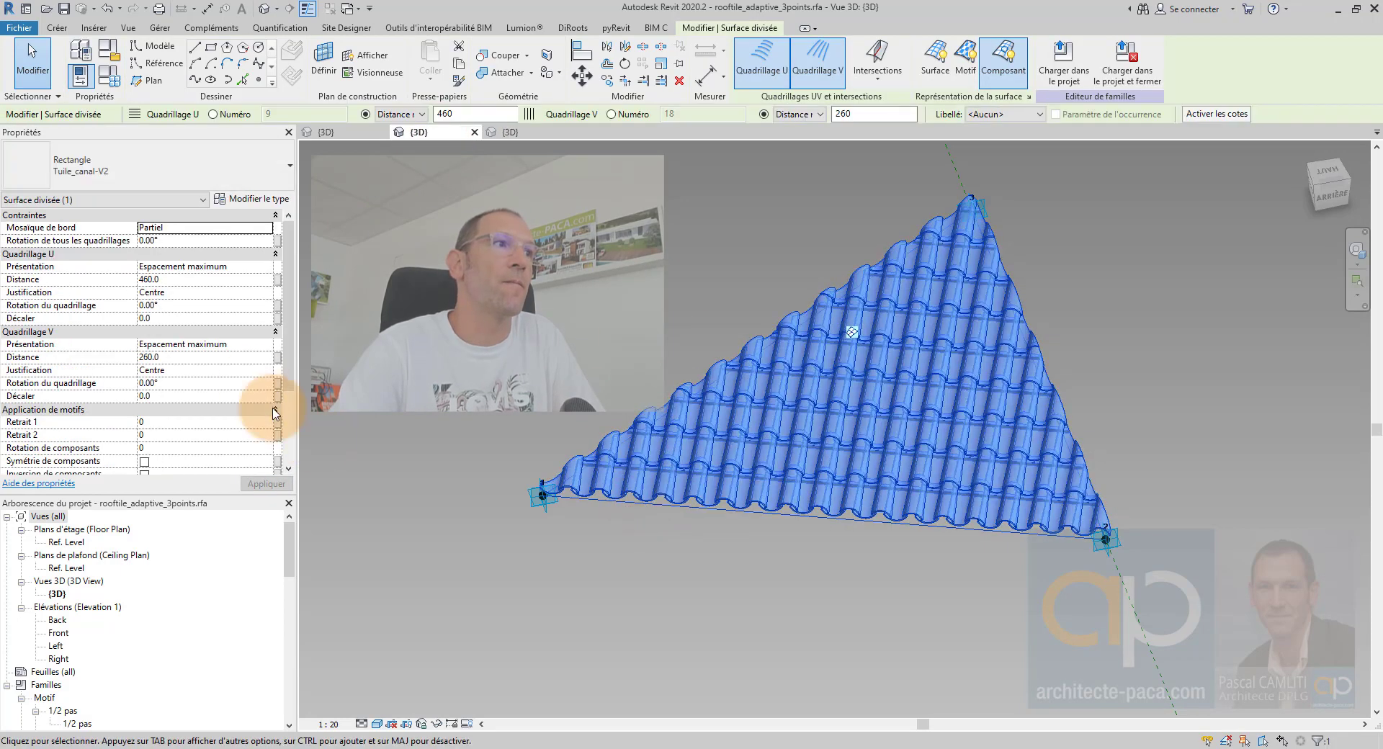
pyautogui.scroll(-5, 254, 342)
pyautogui.scroll(-1, 254, 341)
pyautogui.scroll(8, 254, 341)
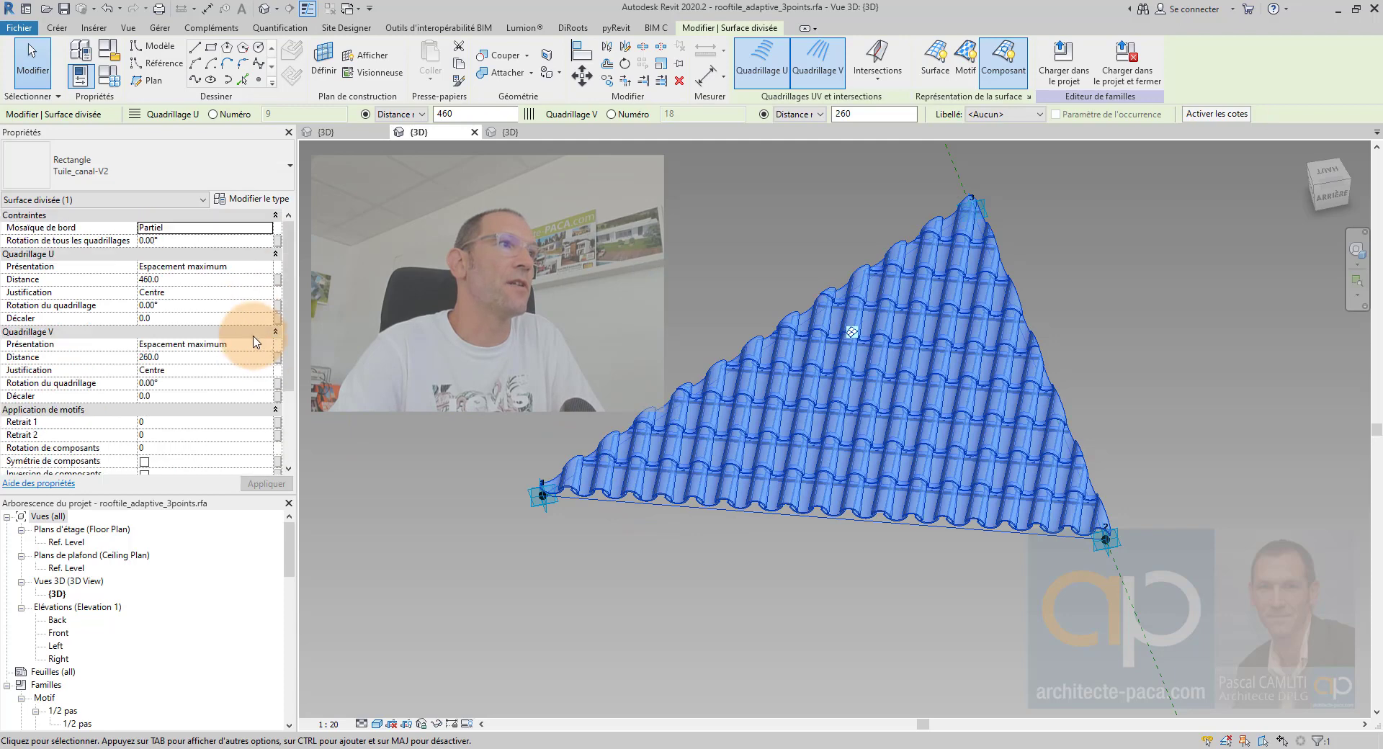
pyautogui.click(431, 353)
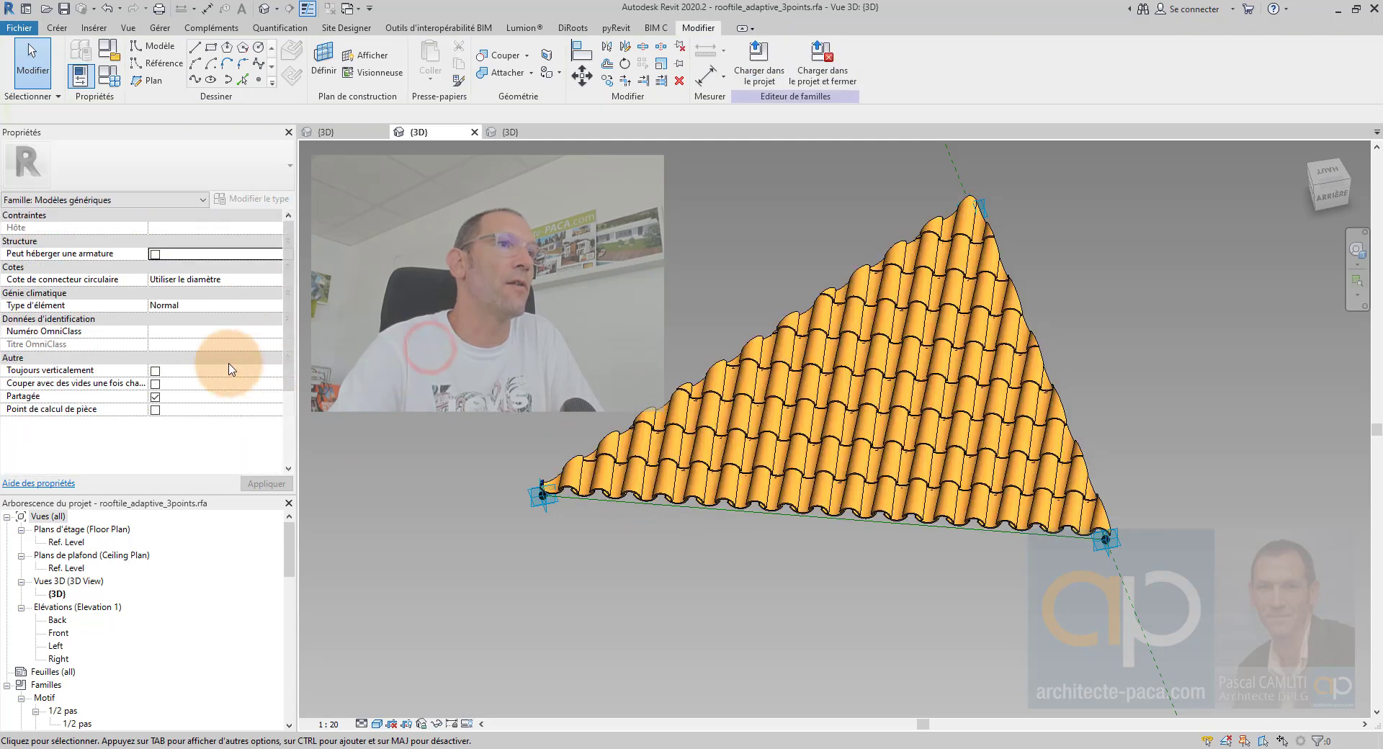
pyautogui.hotkey('ctrl', 'Left')
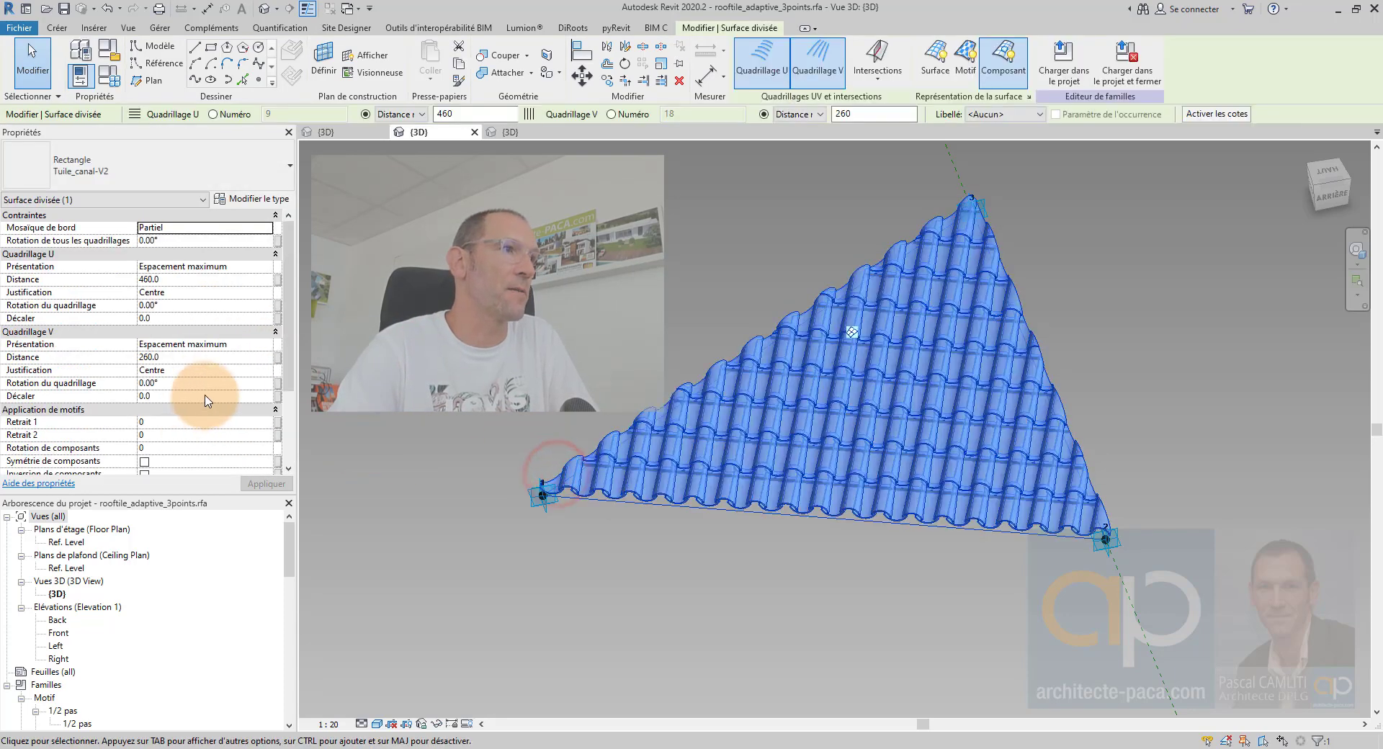
pyautogui.press('Escape')
# Apply the Tuile_canal panel type to the divided roof surface for comparison, restore Tuile_canal-V2 and examine the tiles up close
pyautogui.click(852, 377)
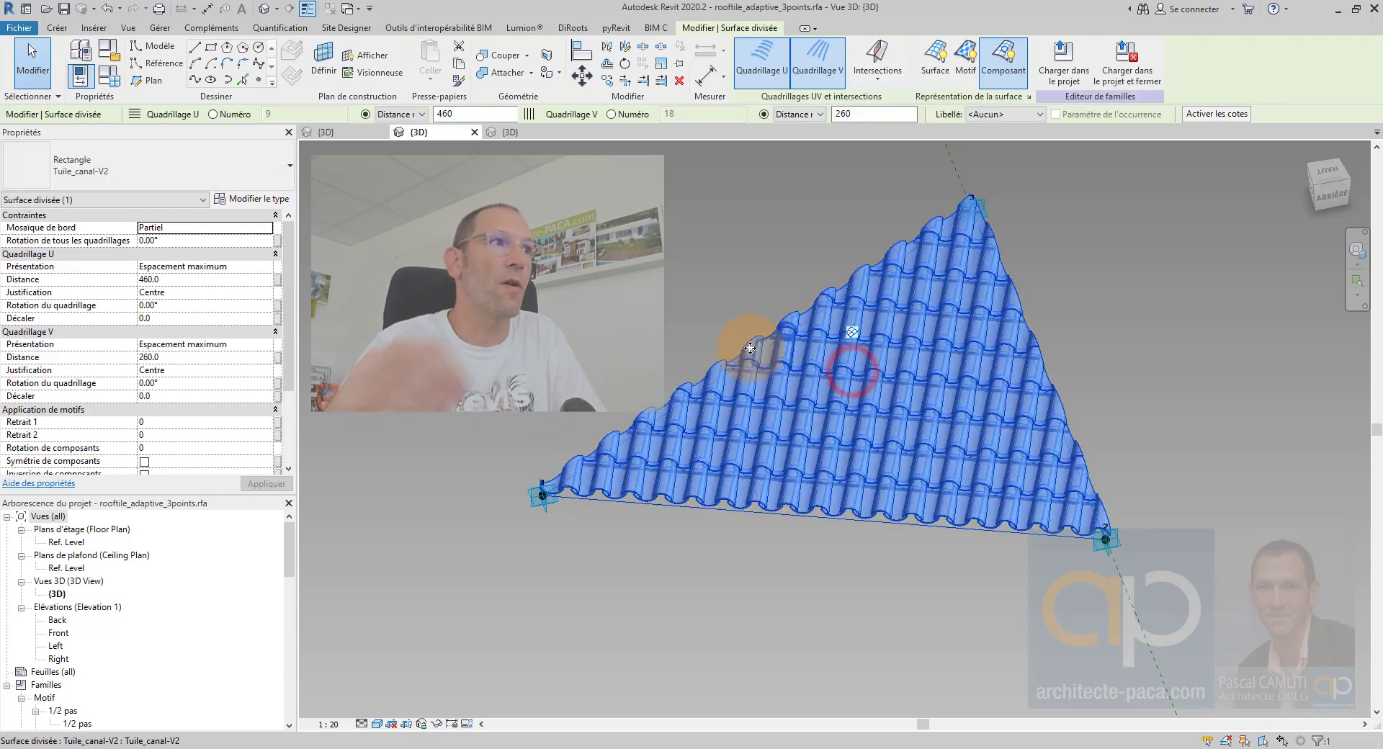
pyautogui.click(263, 173)
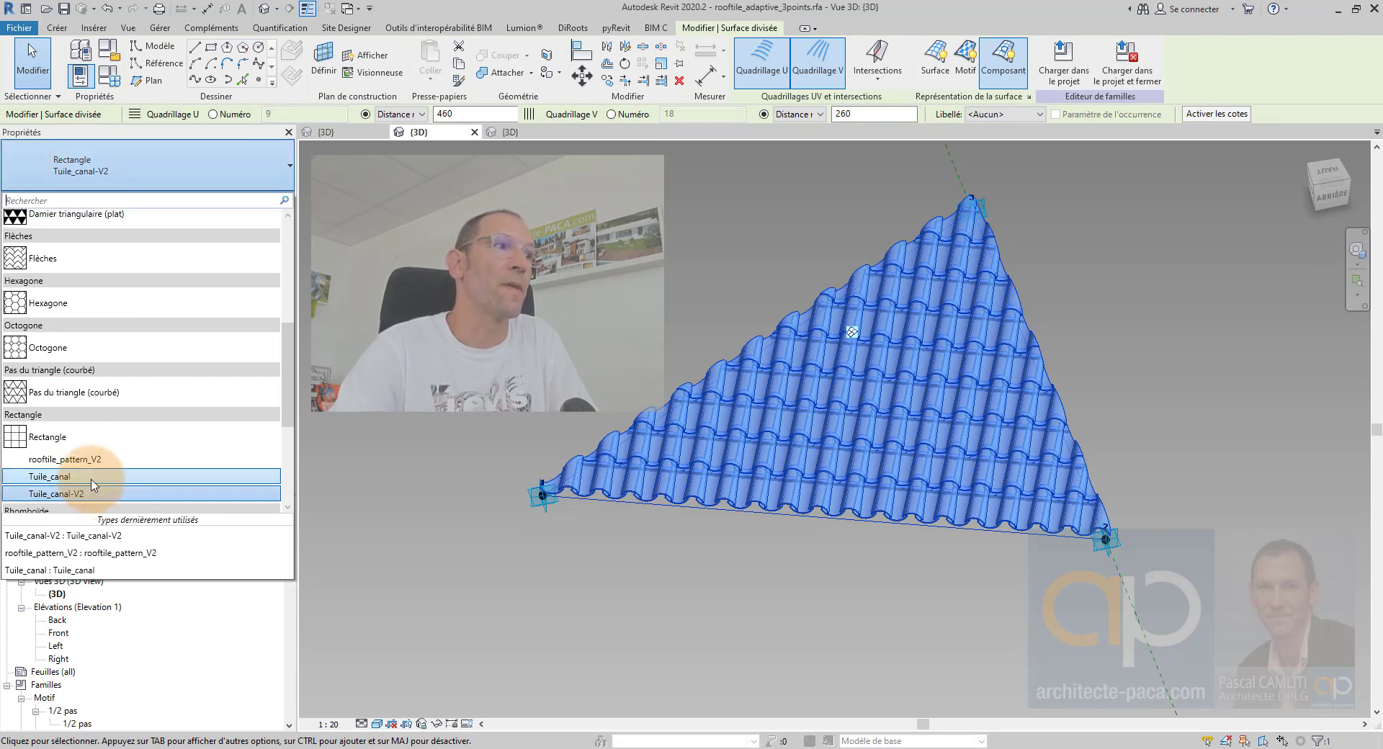
pyautogui.click(88, 478)
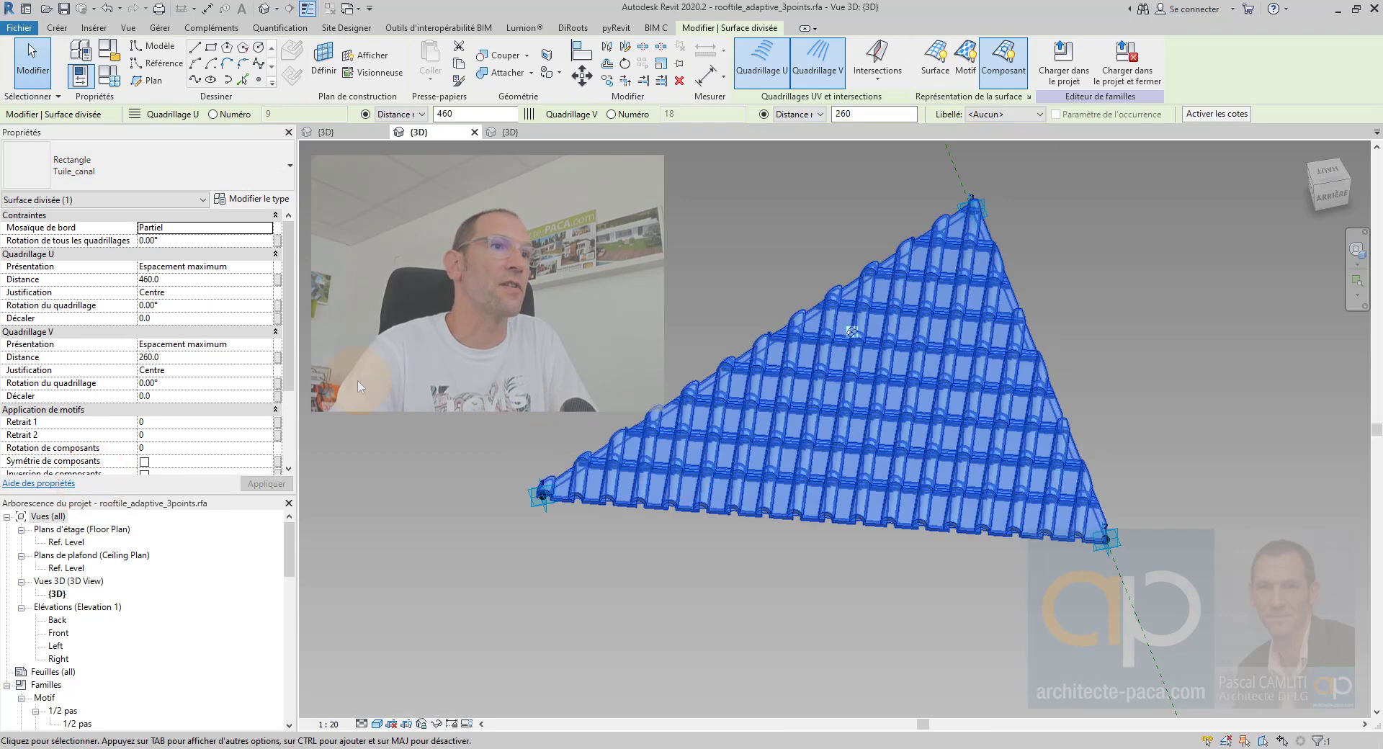
pyautogui.click(170, 168)
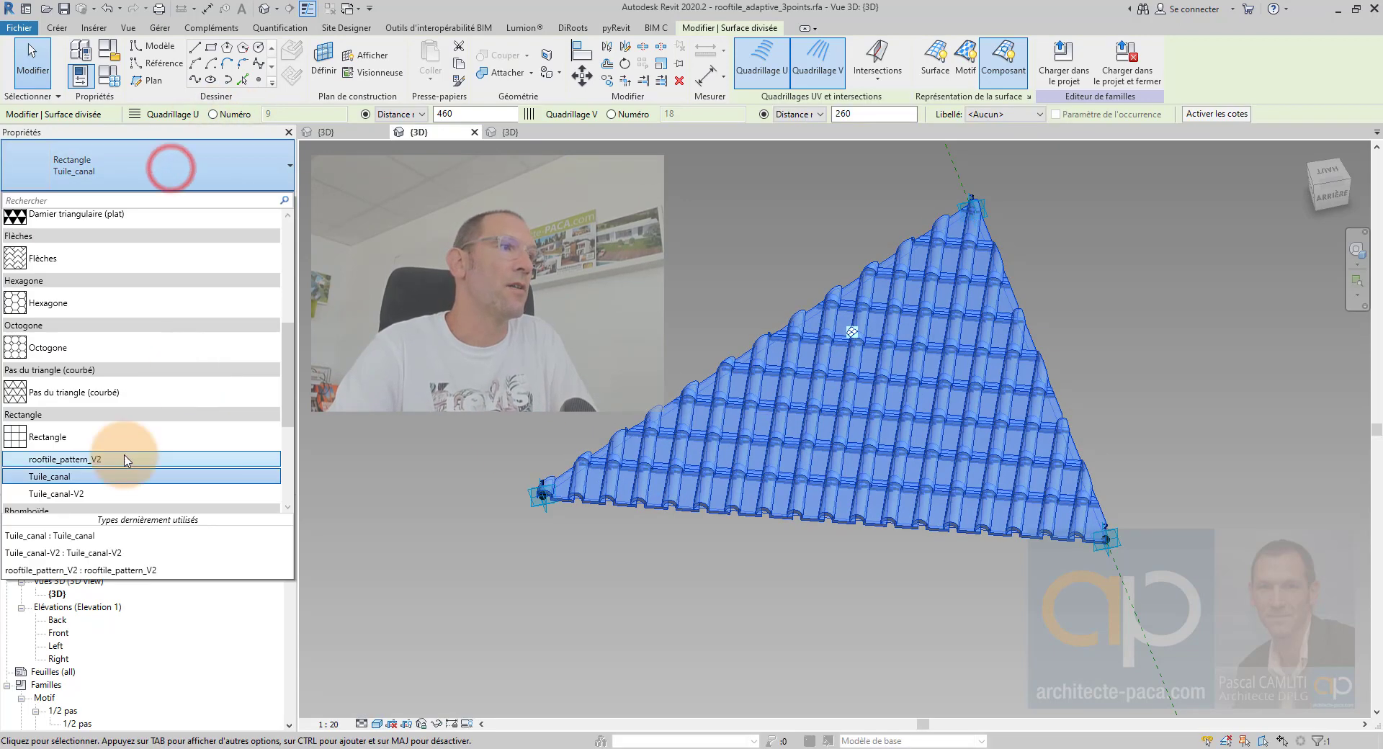
pyautogui.click(108, 494)
pyautogui.scroll(3, 524, 424)
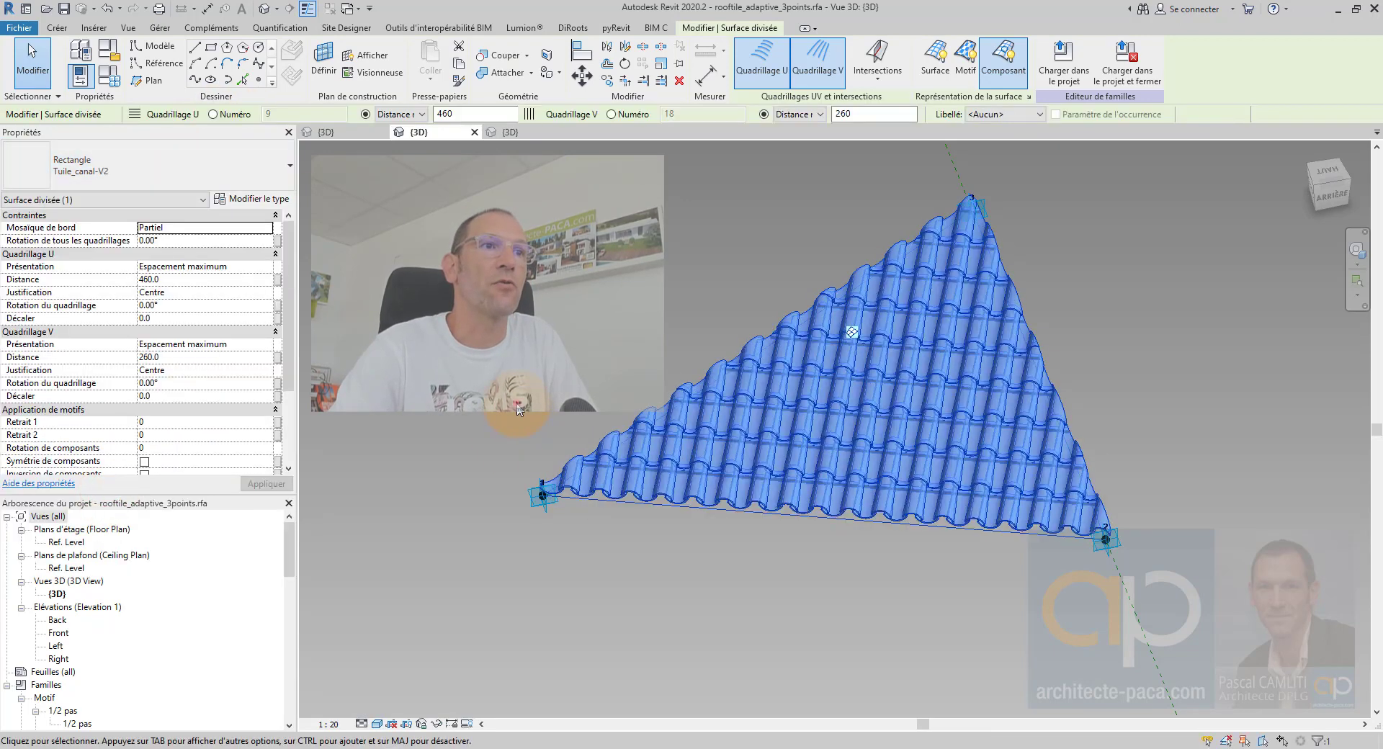
pyautogui.press('Escape')
pyautogui.scroll(2, 641, 543)
pyautogui.moveTo(735, 549); pyautogui.dragTo(756, 569, button='middle')
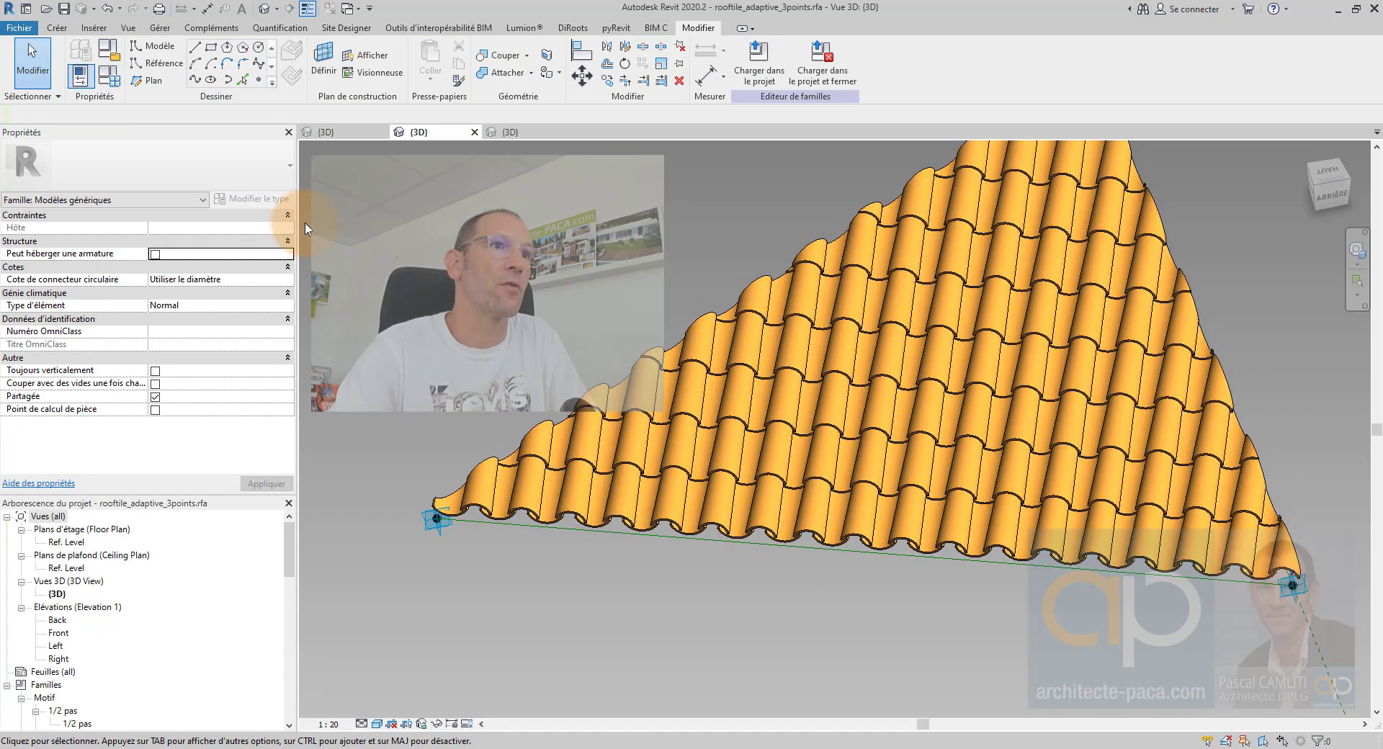
# Apply the rooftile_pattern_V2 panel type to the divided roof surface for comparison and restore Tuile_canal-V2
pyautogui.click(673, 355)
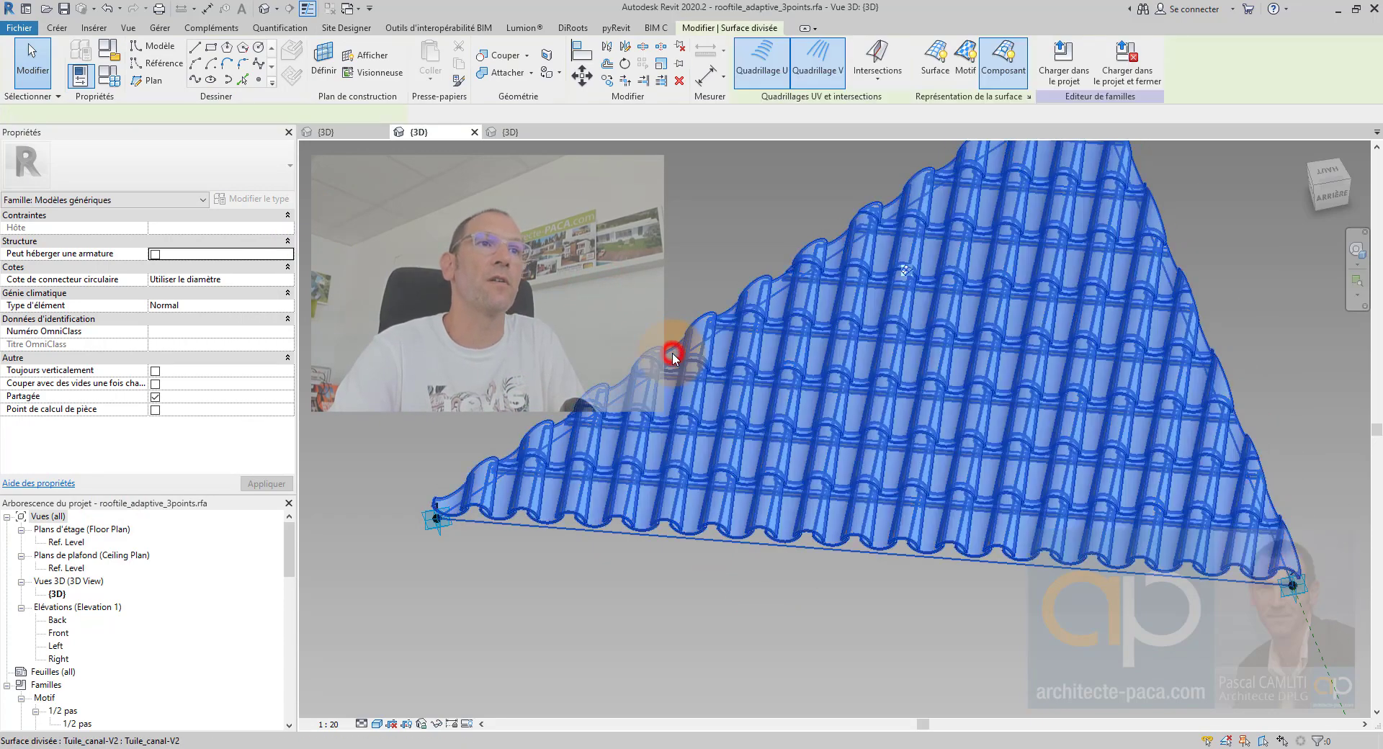
pyautogui.click(231, 160)
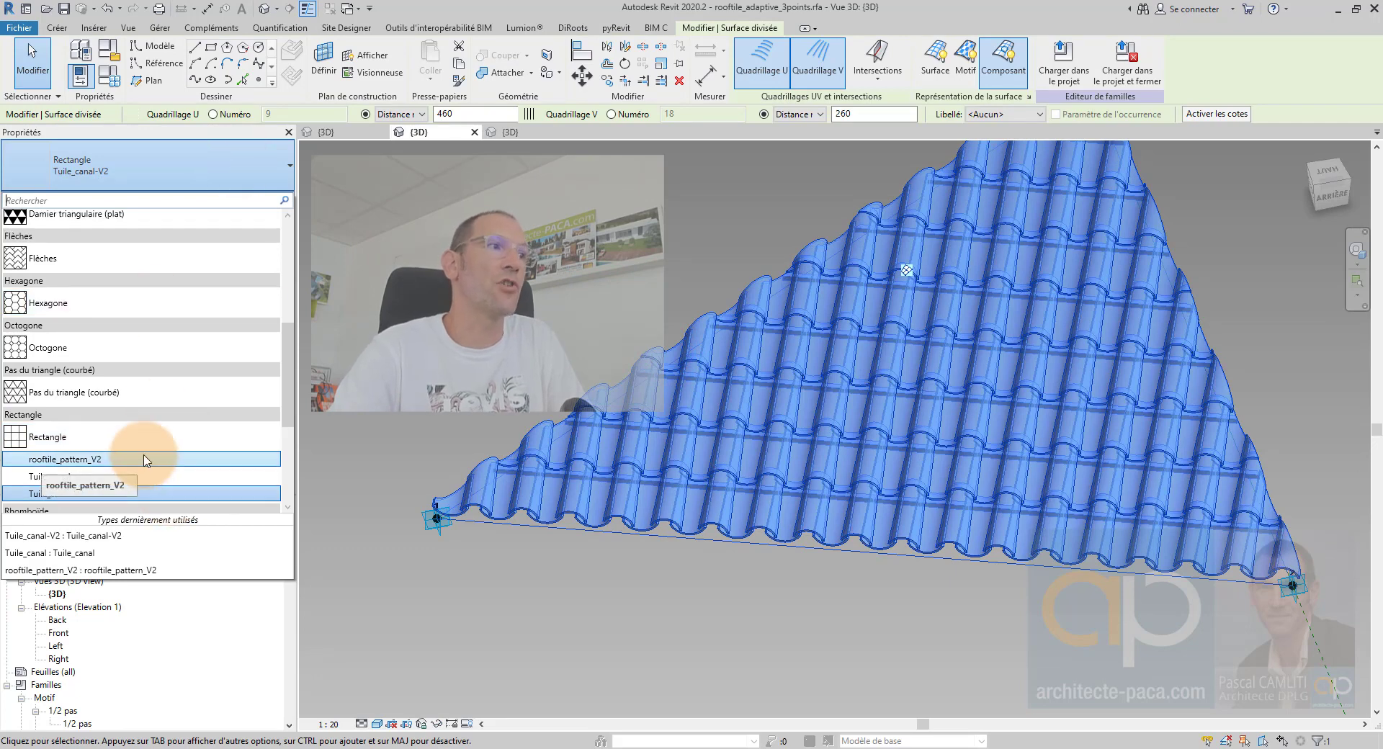
pyautogui.click(121, 465)
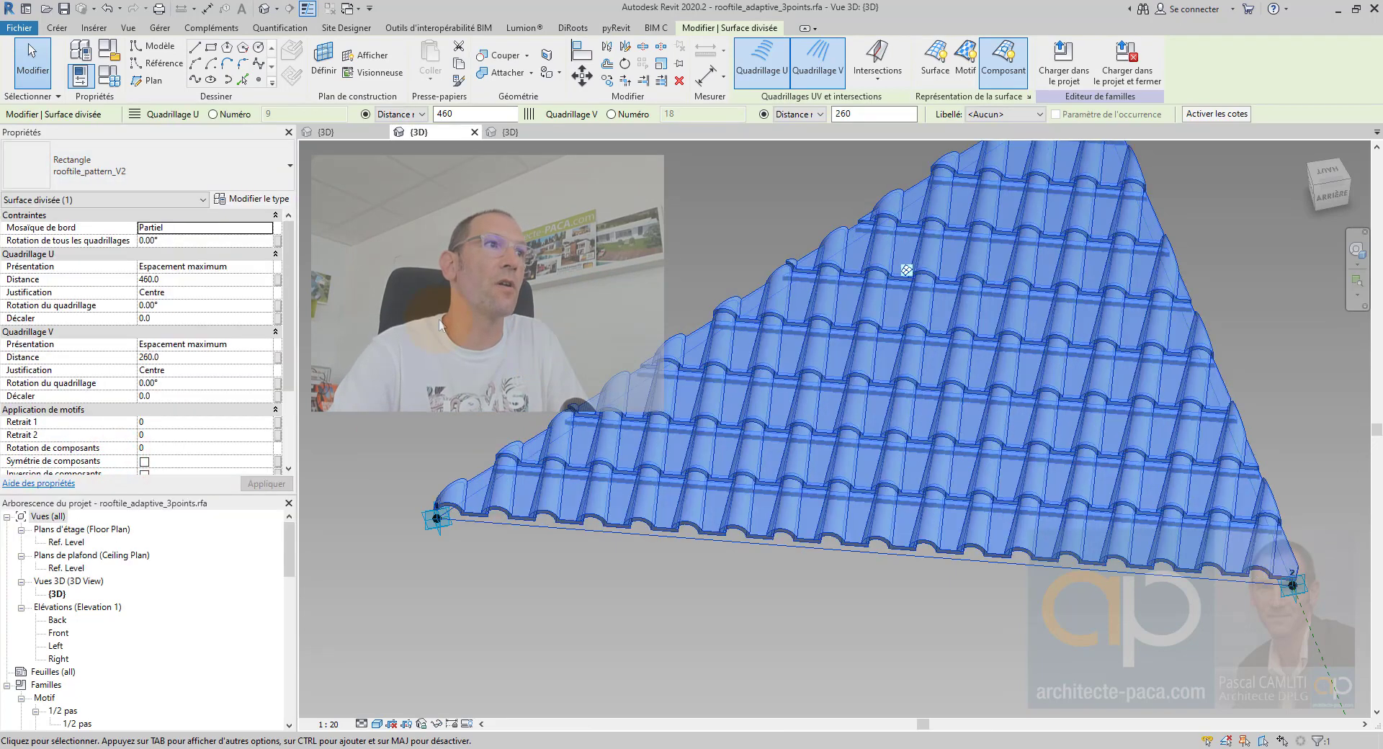
pyautogui.click(240, 166)
pyautogui.click(115, 487)
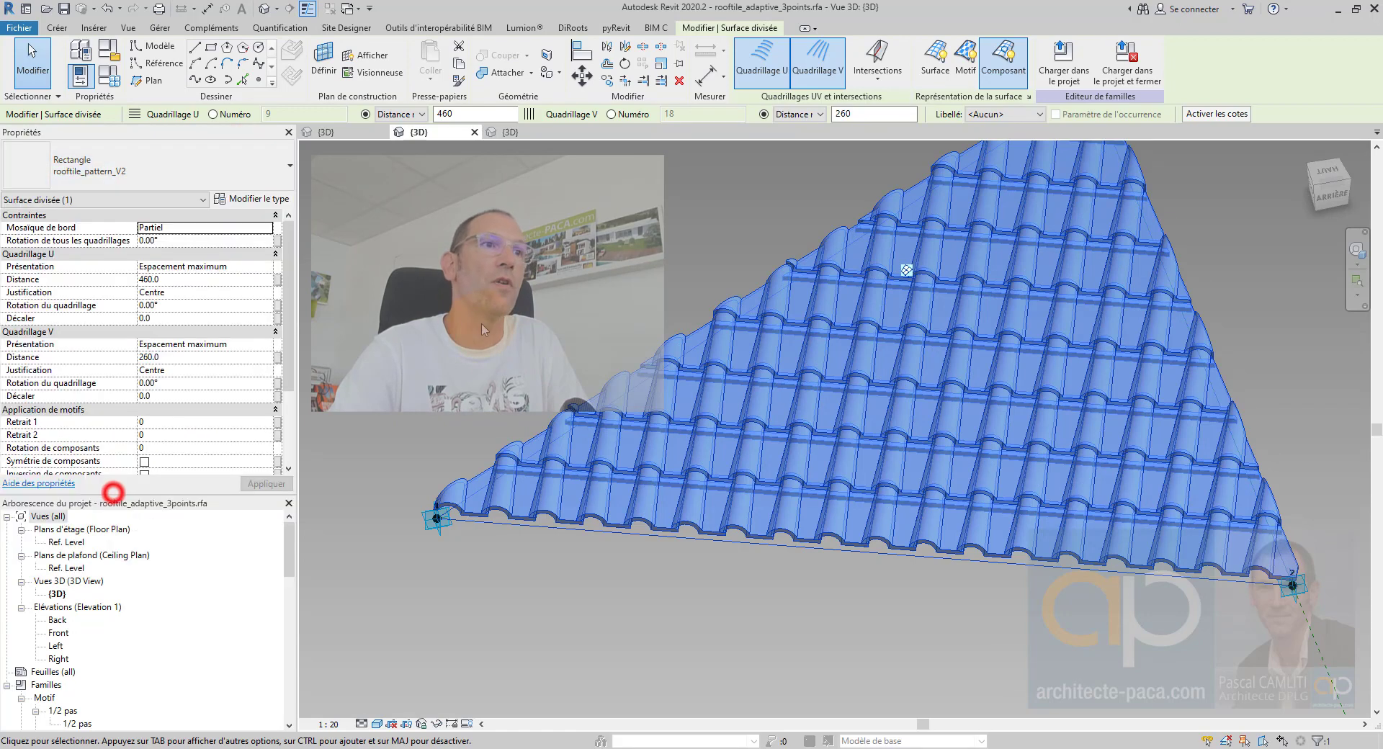
pyautogui.click(482, 331)
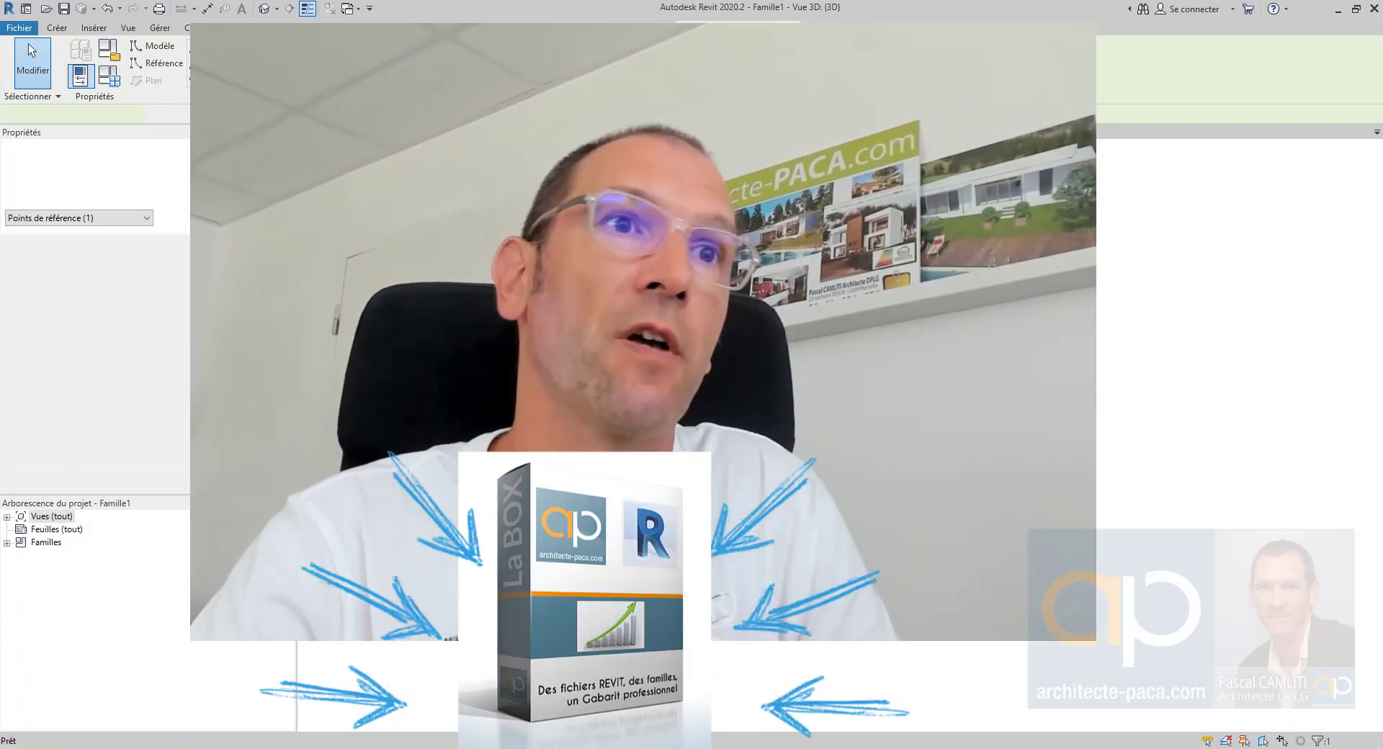
# Orbit the tile family view and switch back to the tiled roof in rooftile_adaptive_3points.rfa
pyautogui.keyDown('shift'); pyautogui.moveTo(972, 422); pyautogui.dragTo(981, 466, button='middle'); pyautogui.keyUp('shift')
pyautogui.click(429, 132)
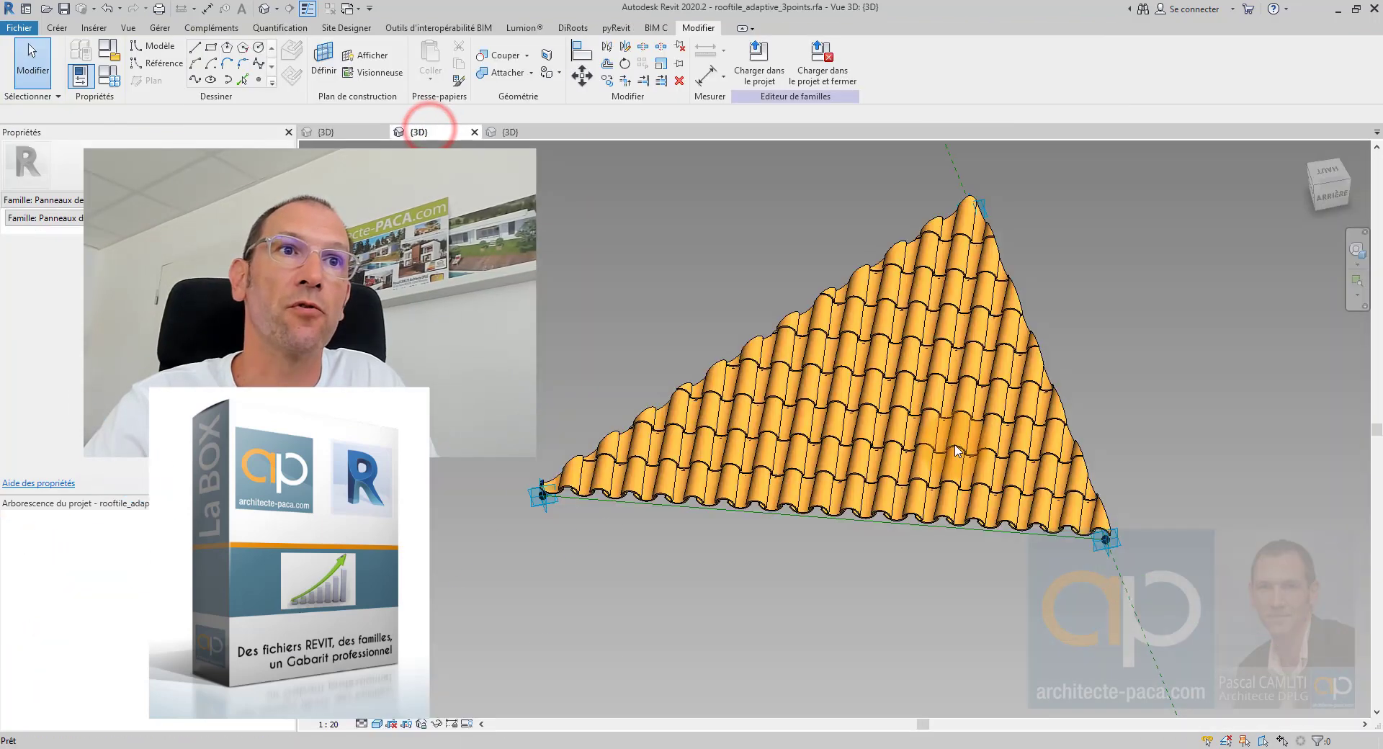